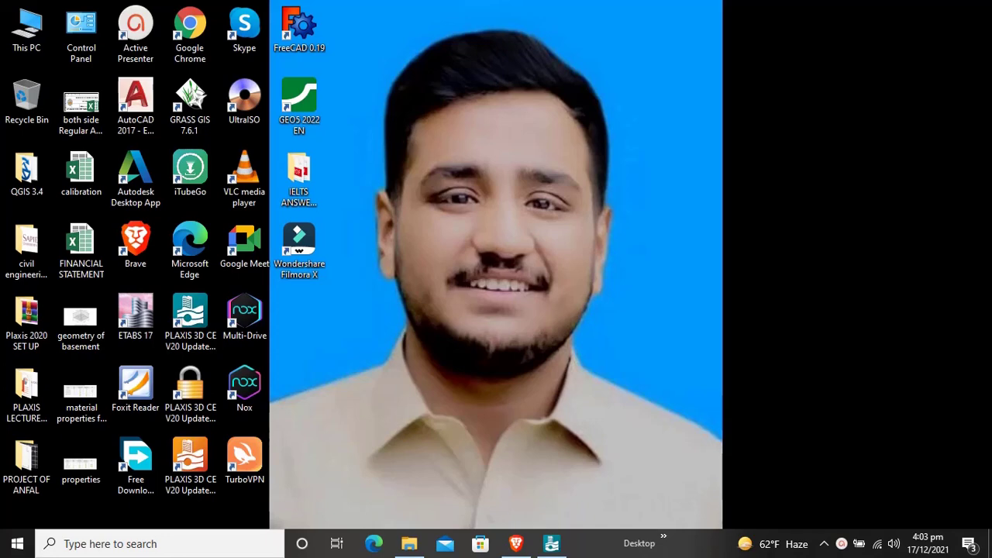
- Switch to PLAXIS 3D, view the soil layers of the model, and return to Structures mode
click(551, 544)
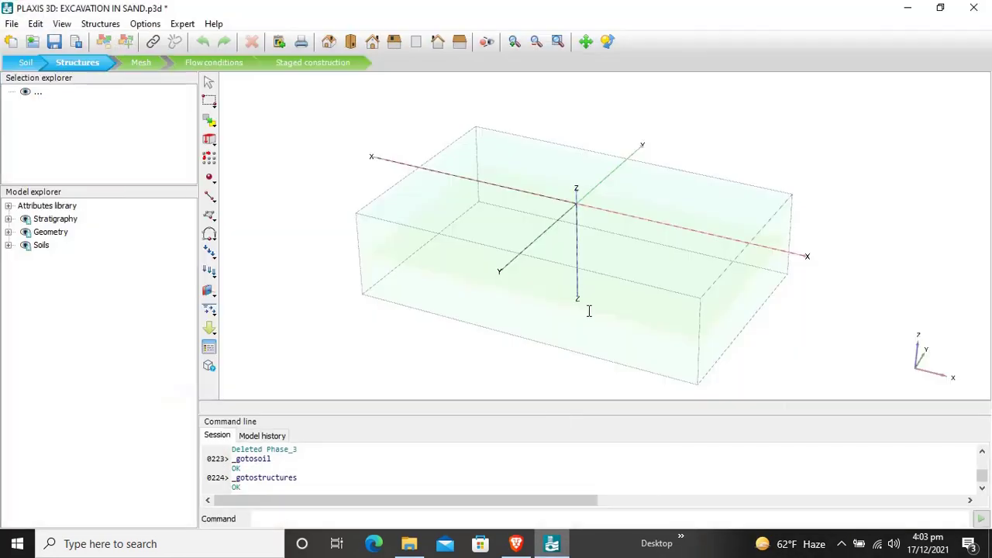
click(26, 64)
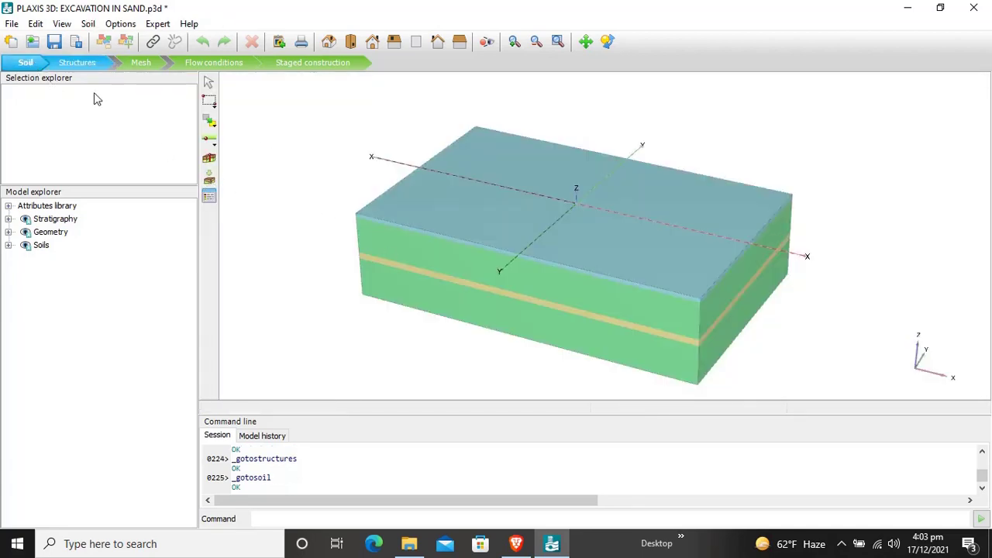
click(70, 61)
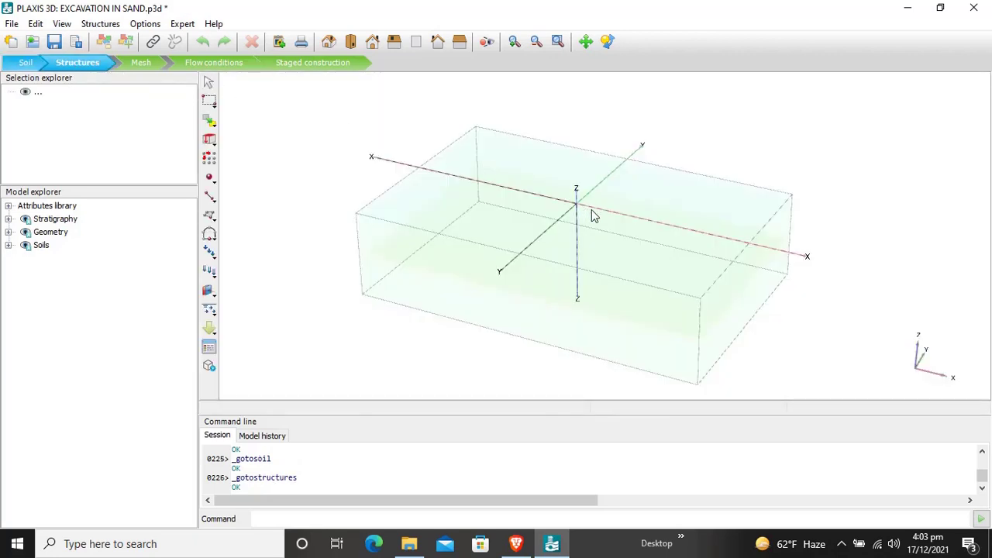
- Draw a four-point surface around the origin at ground level, with corners at about (-17, -16.5), (-19.5, 11.5), (11, 9) and (12.5, -18)
click(210, 219)
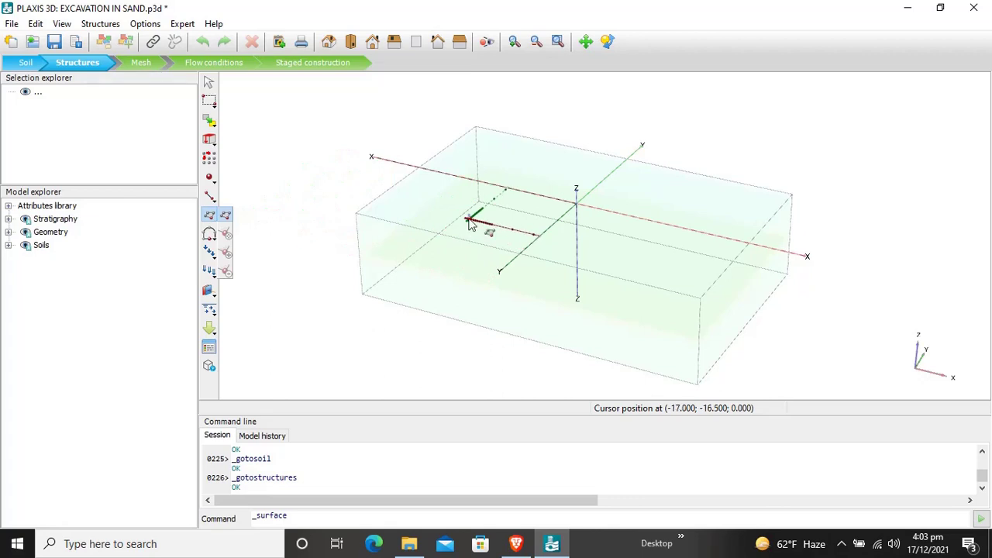
click(469, 218)
click(522, 164)
click(610, 258)
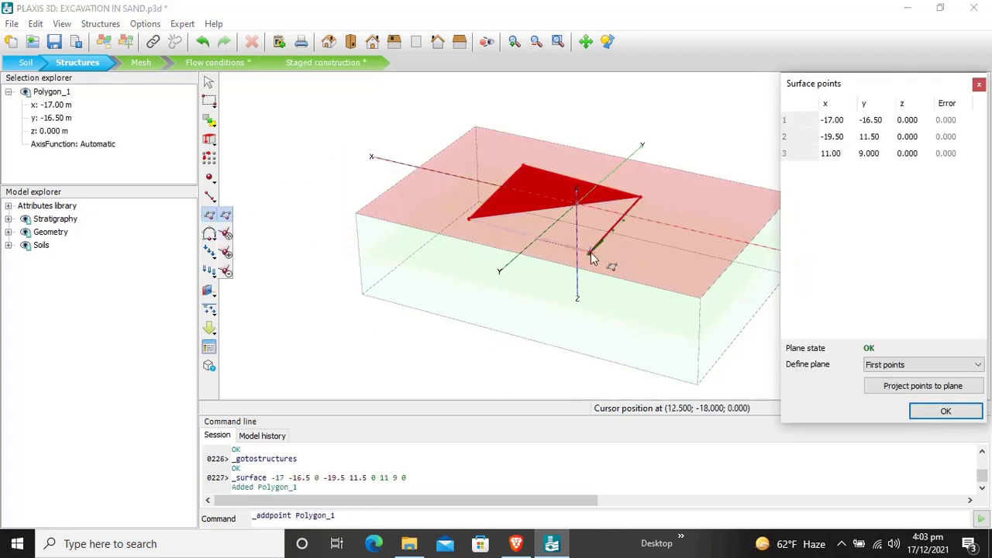
click(592, 251)
- Set the x-coordinates of surface points 1 to 4 to -10, -10, 10 and 10
double_click(831, 121)
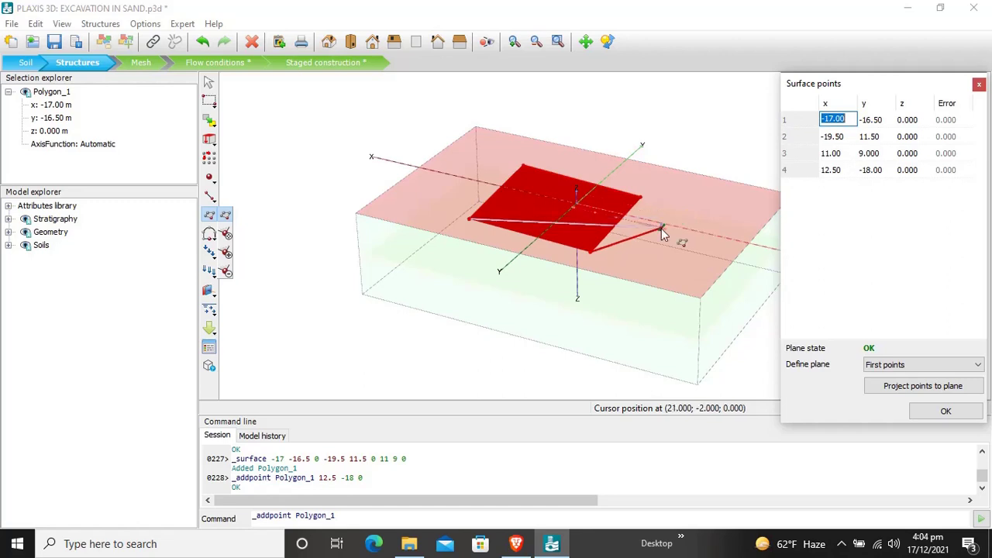
text(-10)
key(Return)
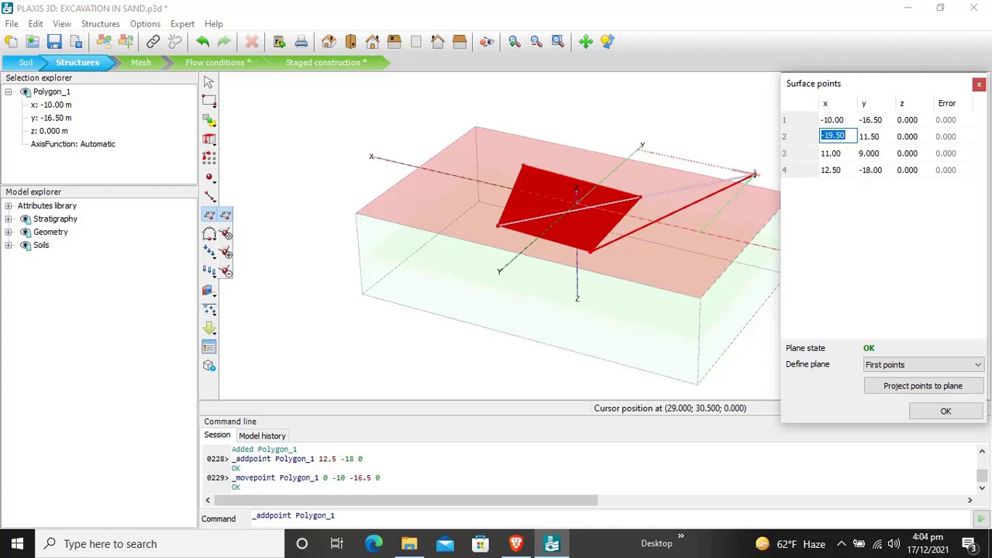
text(-10)
key(Return)
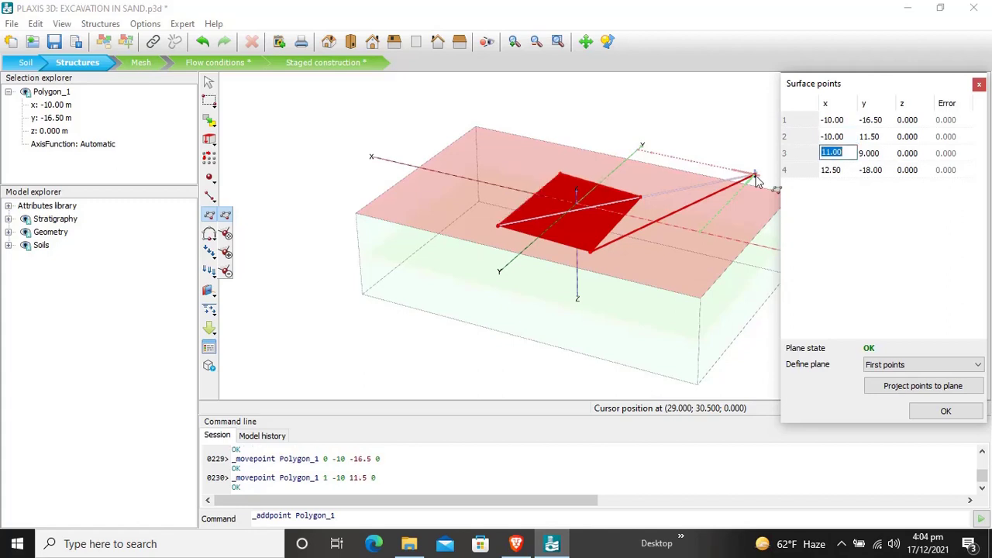
text(10)
key(Return)
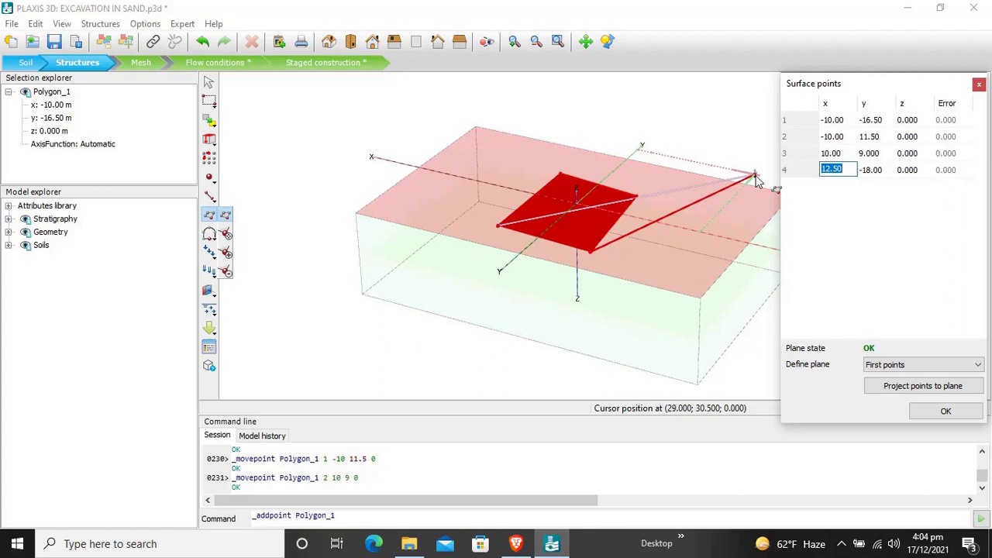
text(10)
key(Up)
- Set the y-coordinates of surface points 1 to 4 to -6, 6, 6 and -6, and accept the surface points
key(Up)
key(Up)
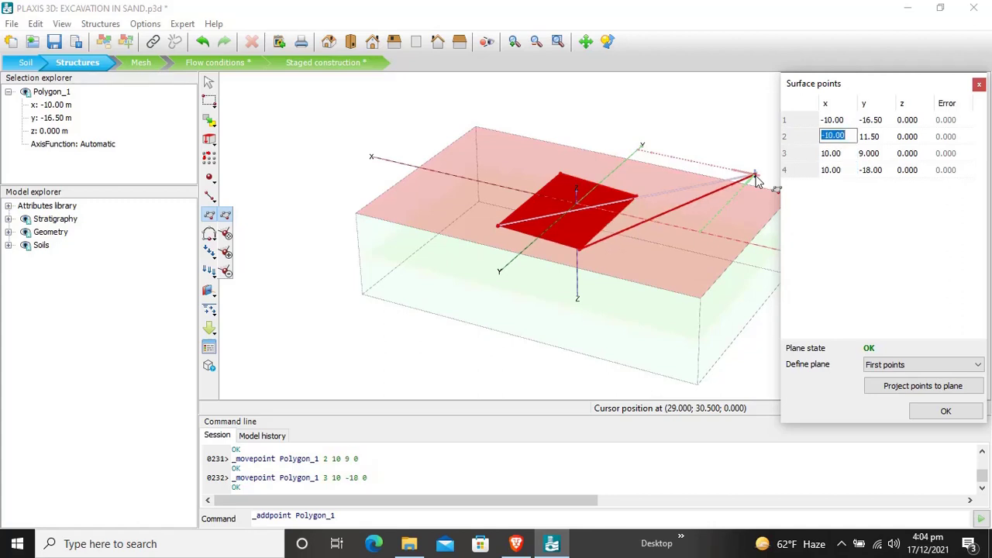
key(Tab)
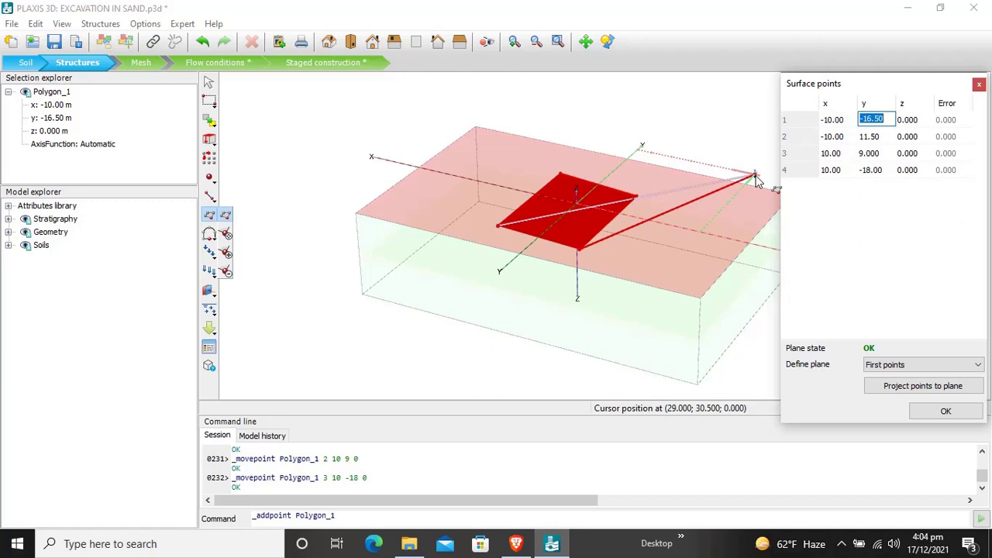
text(-6)
key(Down)
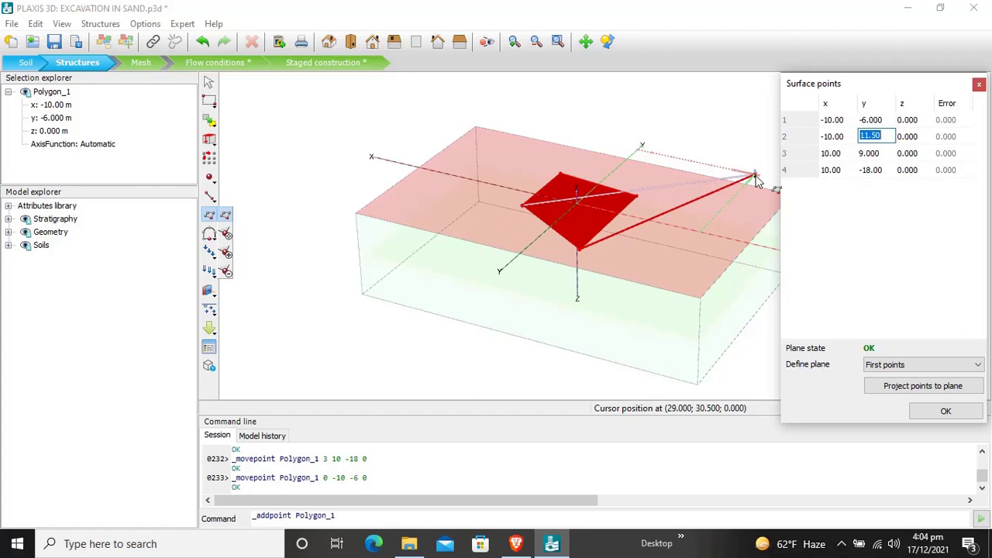
text(6)
key(Down)
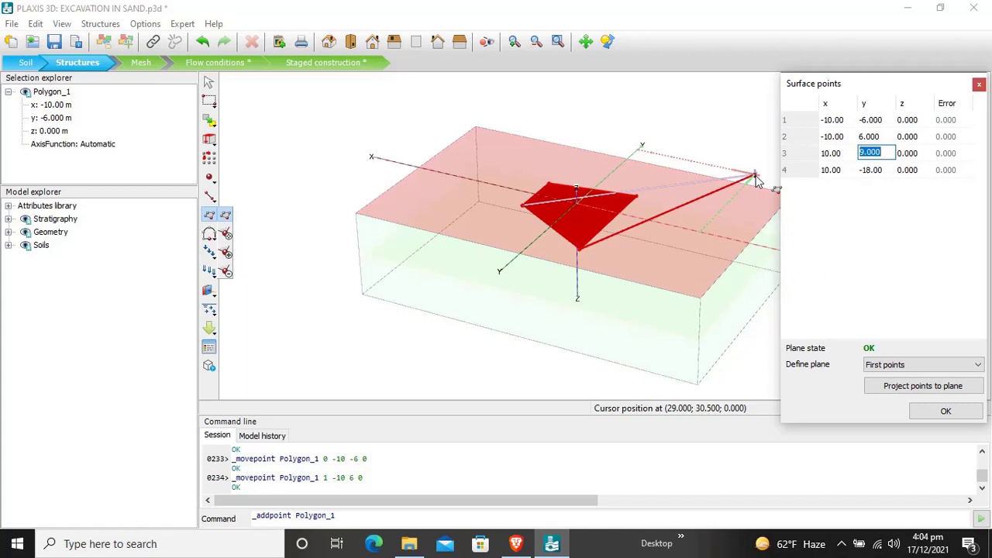
text(6)
key(Down)
text(-6)
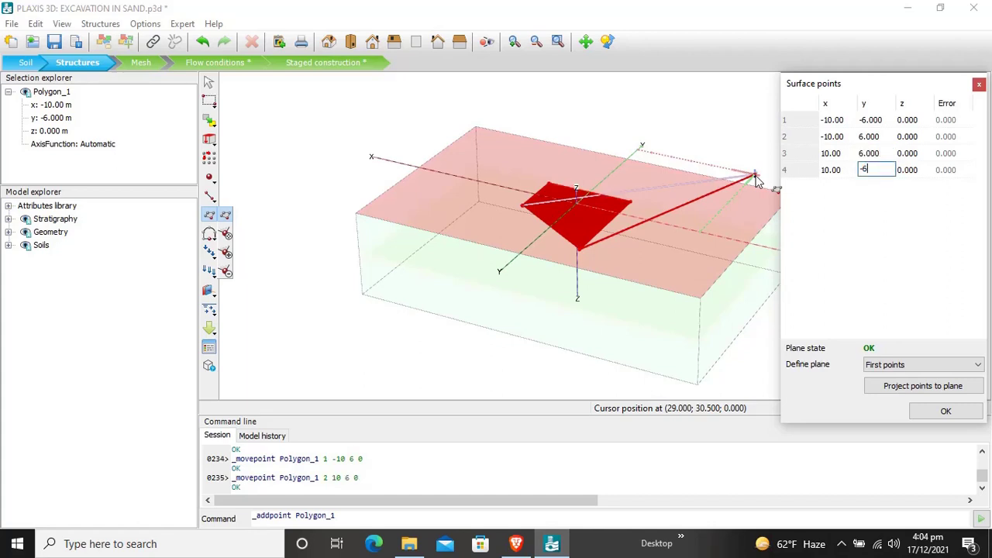
key(Down)
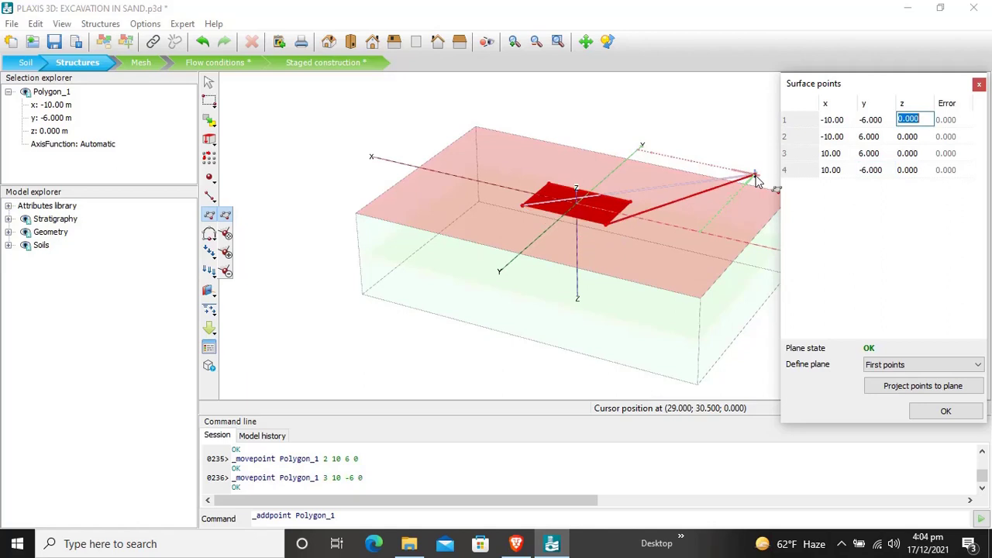
click(966, 417)
- Extrude the rectangular surface downward with a z vector of -1 to create a volume
scroll(585, 192, up, 4)
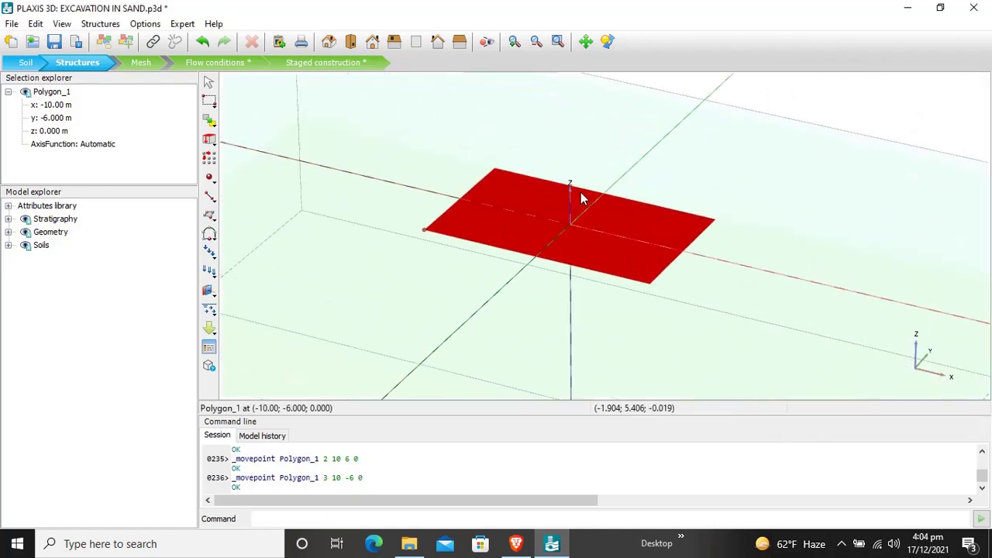
scroll(581, 194, down, 3)
click(611, 205)
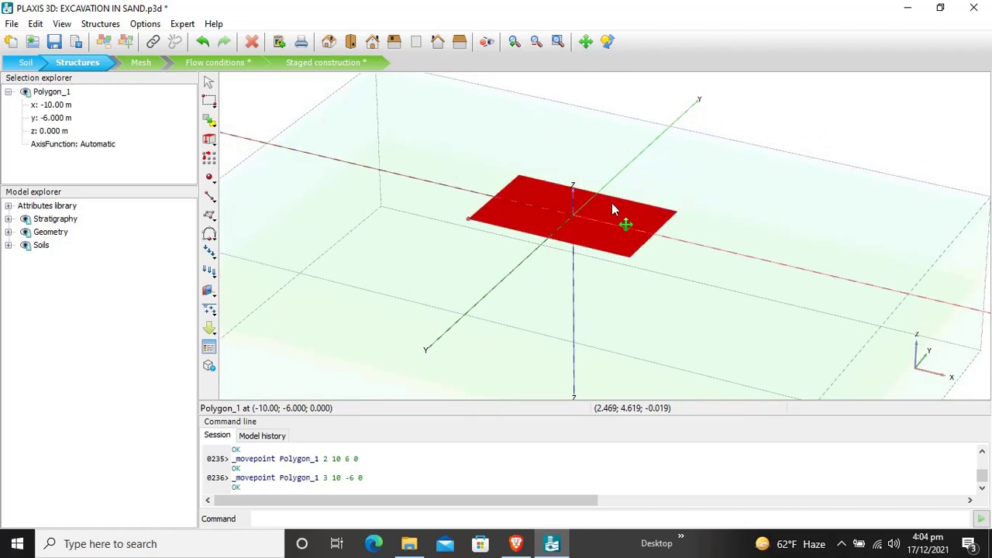
click(209, 139)
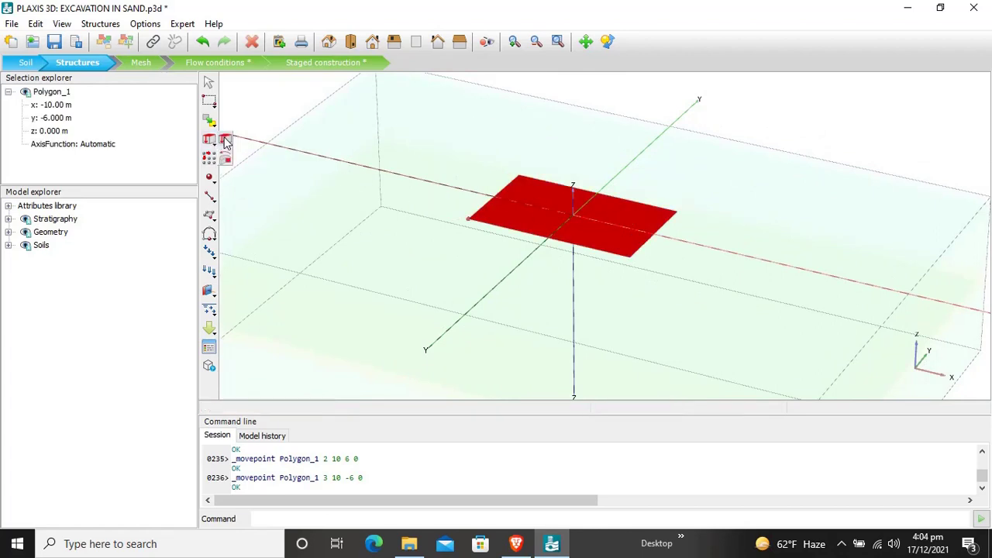
click(224, 141)
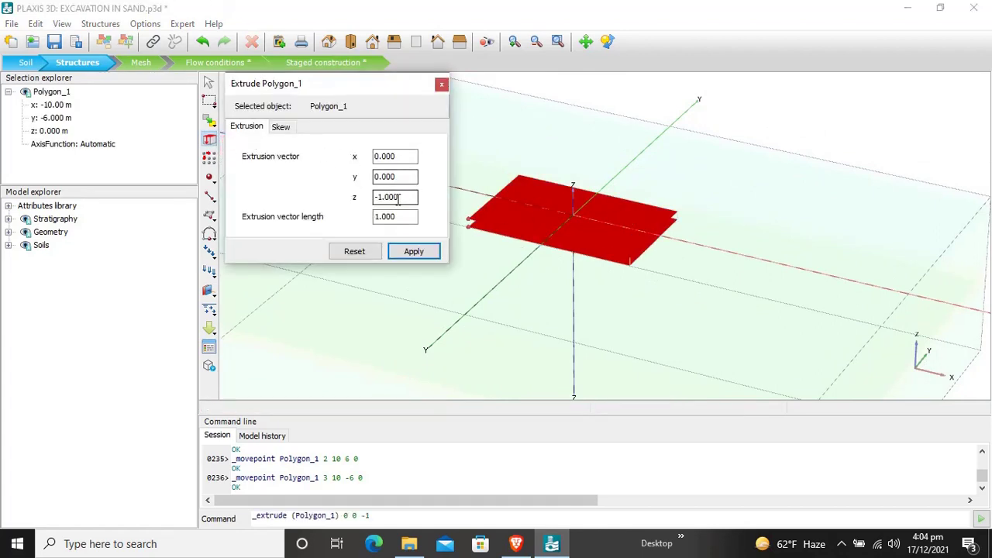
click(413, 252)
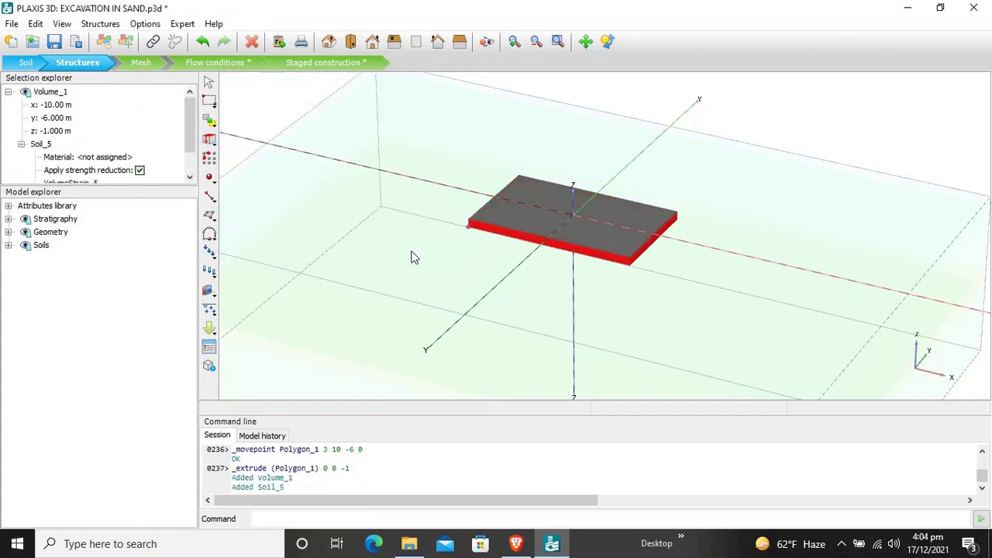
- Extrude the same top surface again with a z vector of -6.5 to create a second volume
click(600, 214)
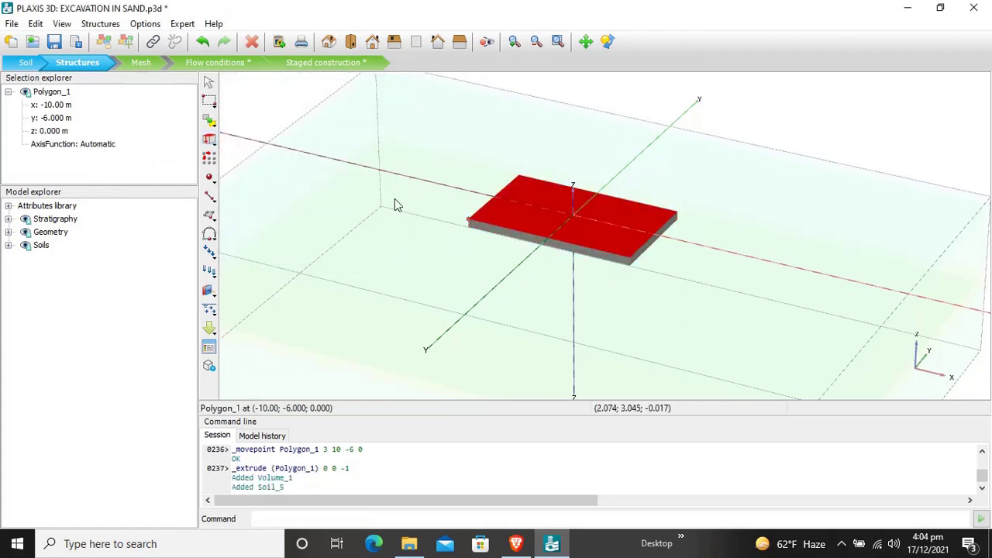
click(210, 140)
click(222, 139)
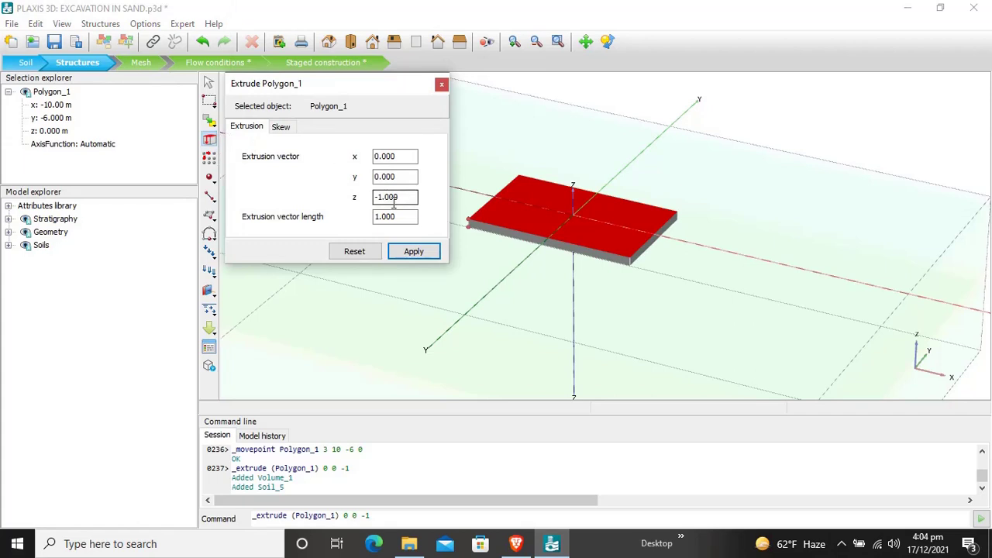
drag(411, 197, 368, 200)
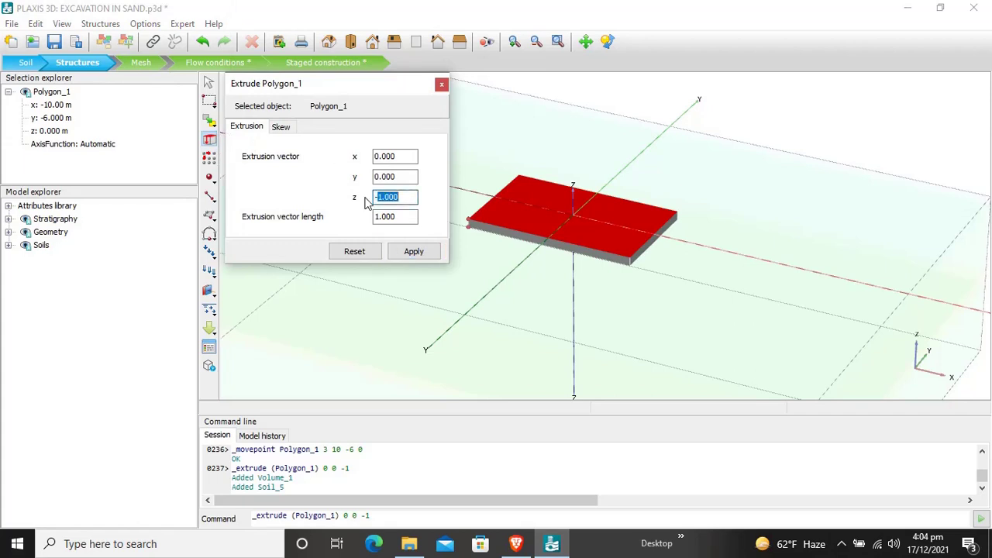
text(6.5)
click(428, 254)
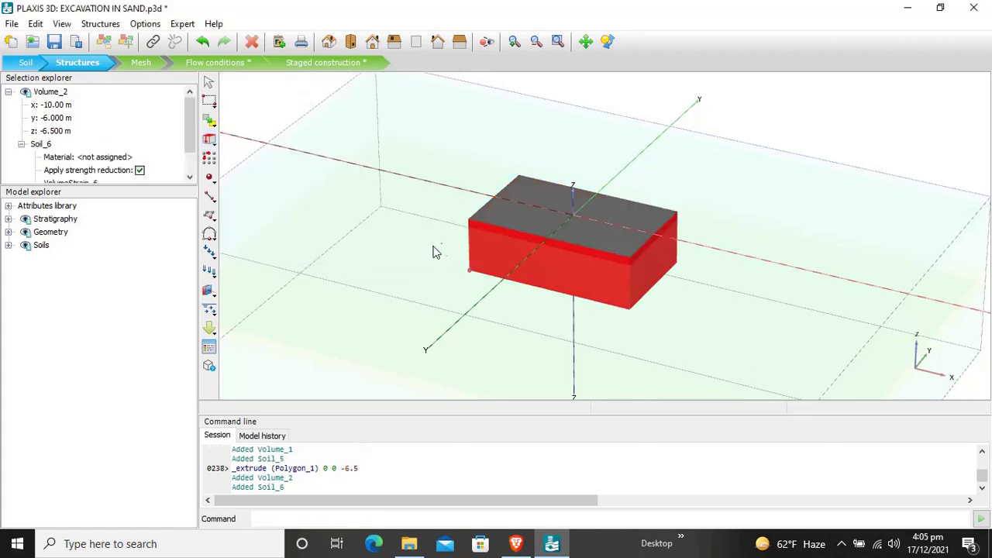
- Extrude the top surface a third time with a z vector of -11 to create the deepest volume
click(525, 223)
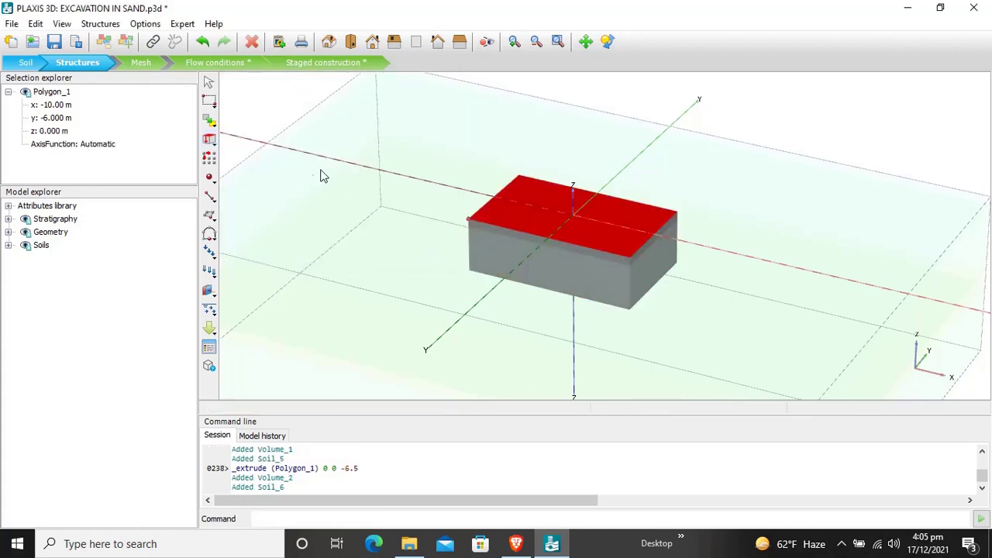
click(210, 140)
drag(411, 197, 352, 199)
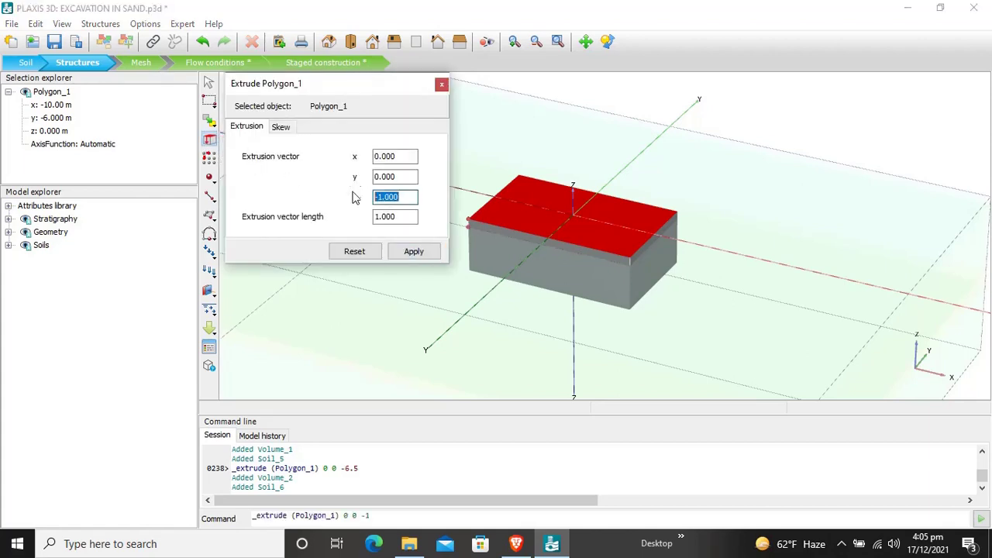
text(-11)
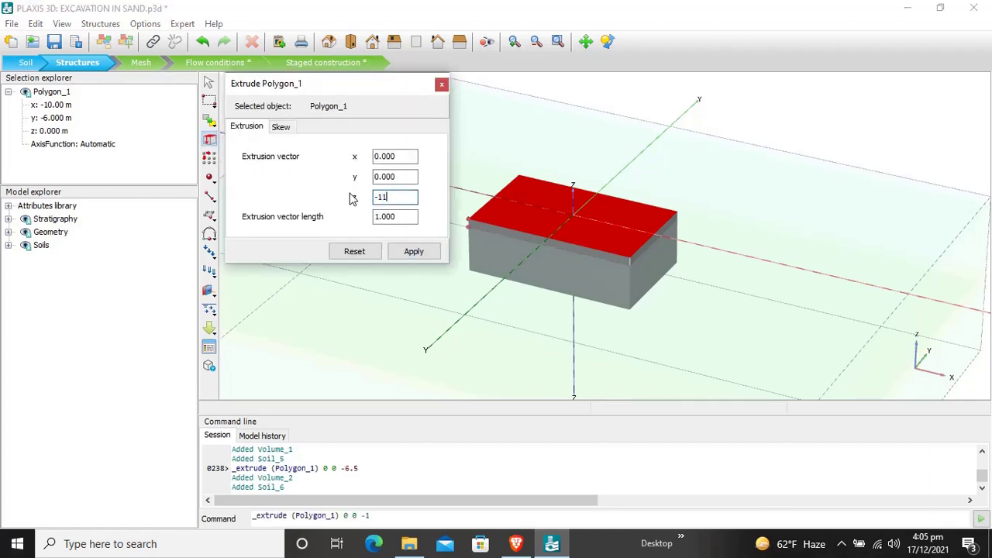
click(413, 251)
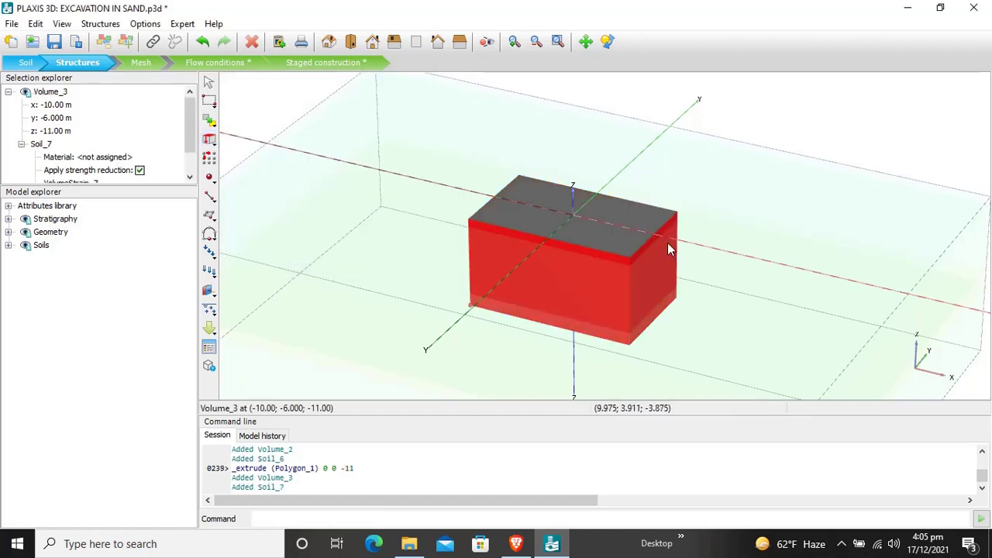
- Decompose the 11 m deep volume into surfaces
click(740, 209)
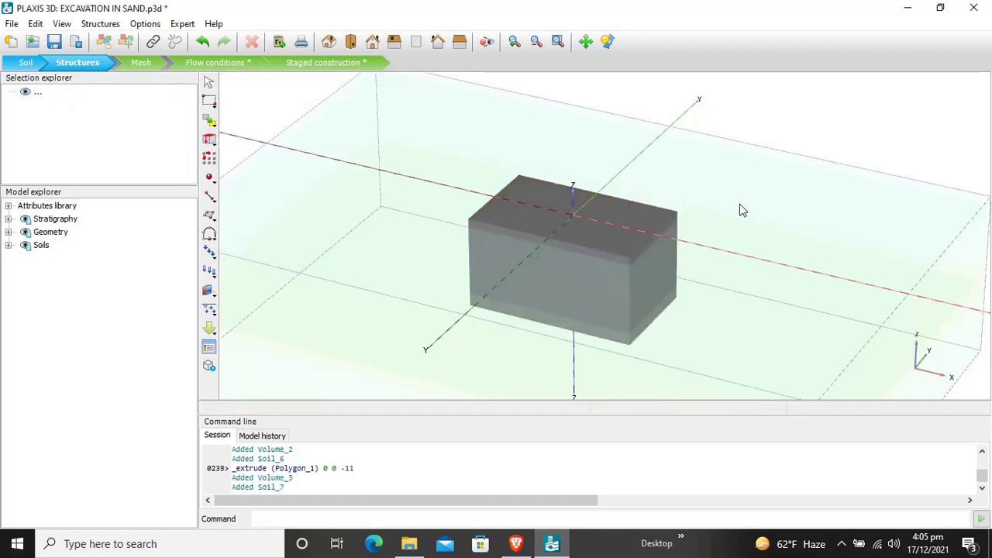
click(584, 334)
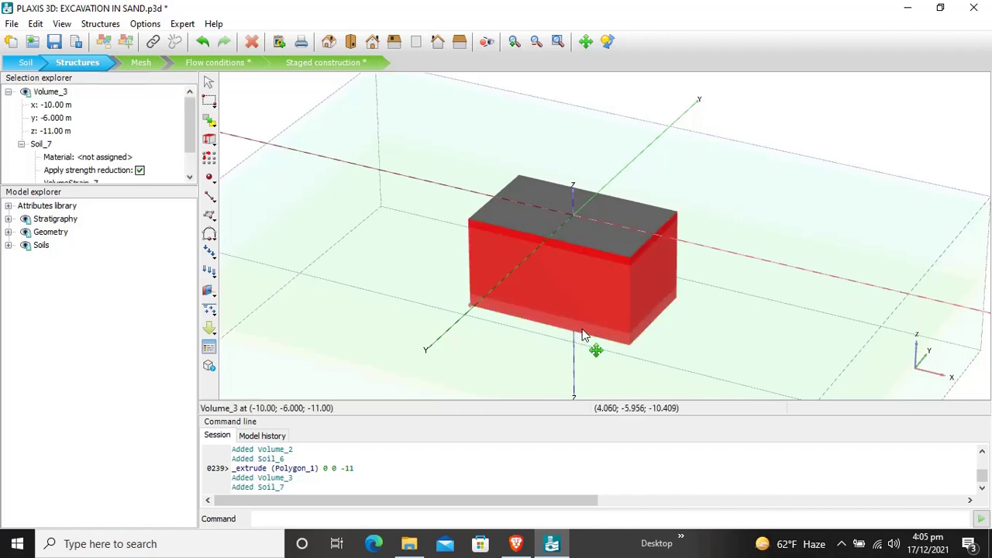
right_click(583, 310)
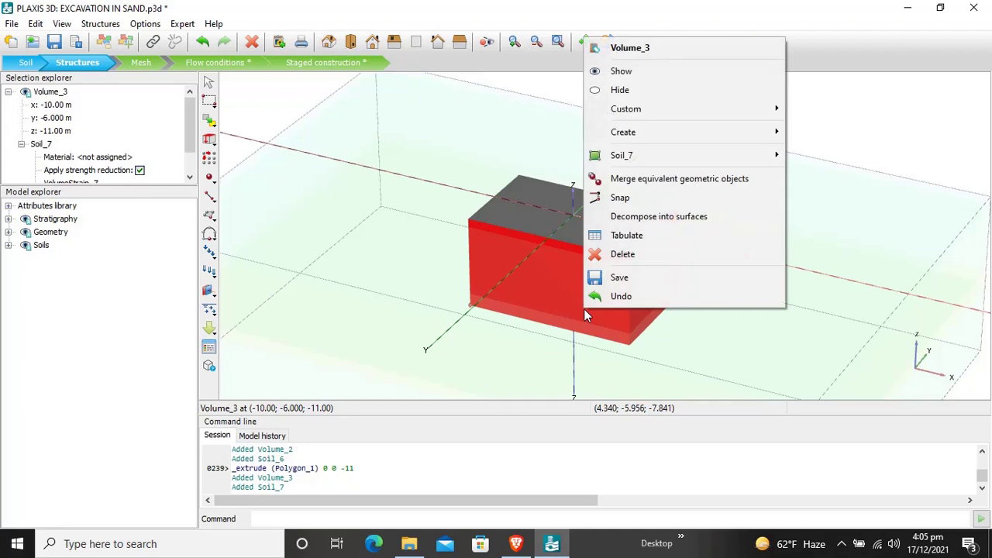
click(639, 218)
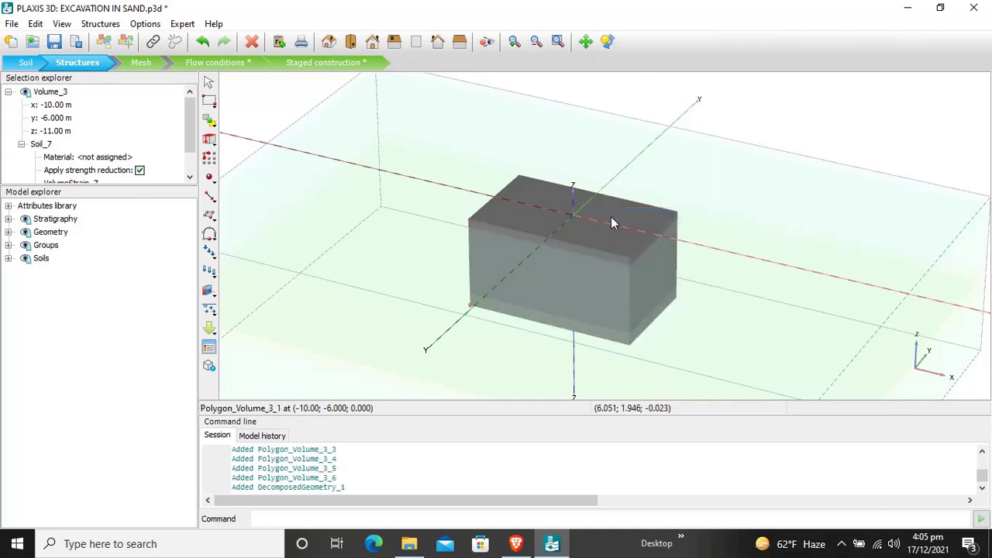
- Delete the decomposed volume's top surface and the original rectangular surface at ground level
click(610, 221)
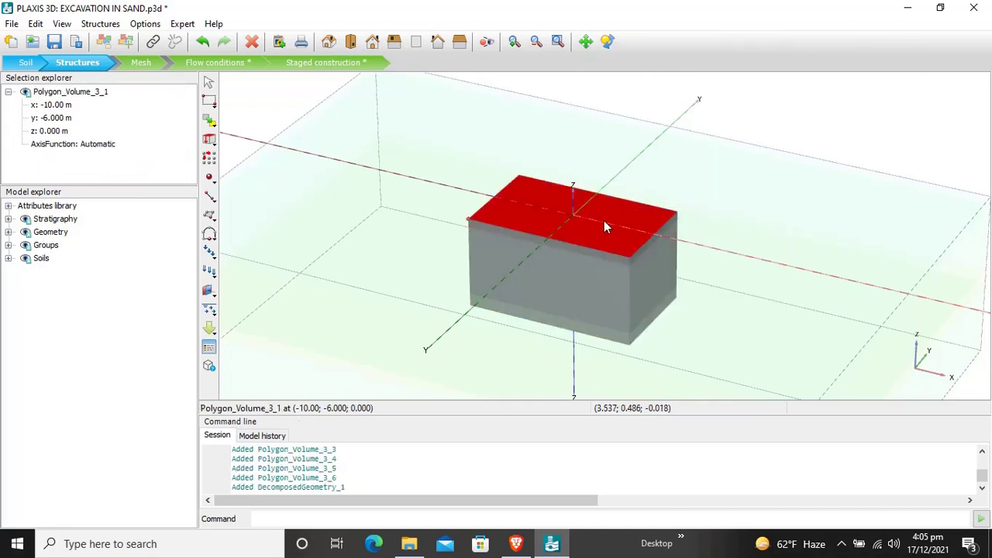
key(Delete)
click(602, 239)
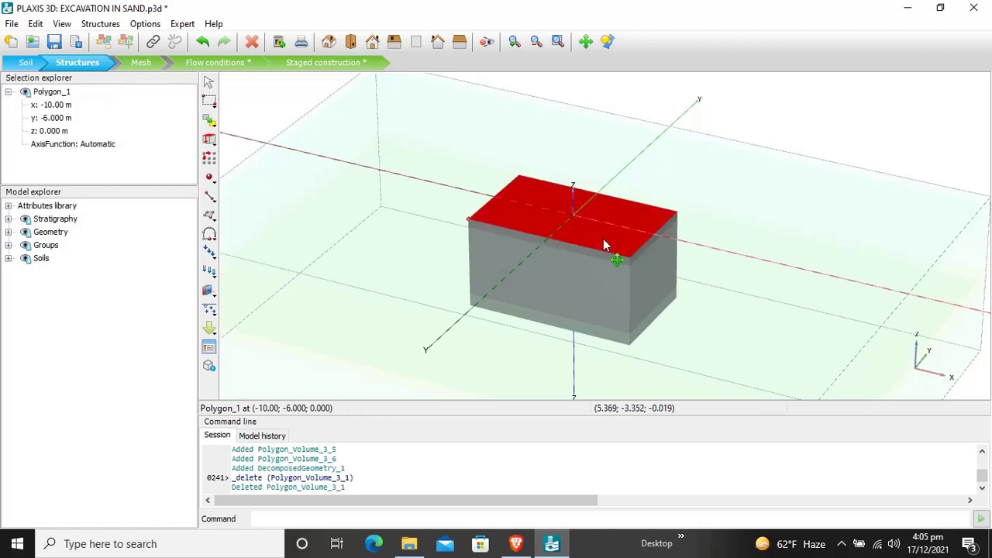
key(Delete)
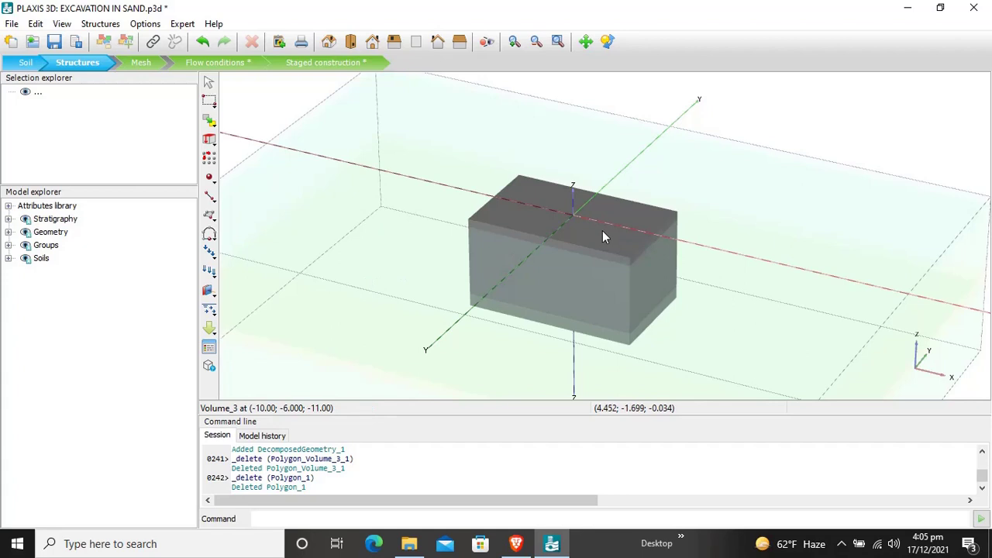
- Hide Volume_1, Volume_2 and Volume_3 under the model's geometry so only the decomposed surfaces are displayed
click(9, 232)
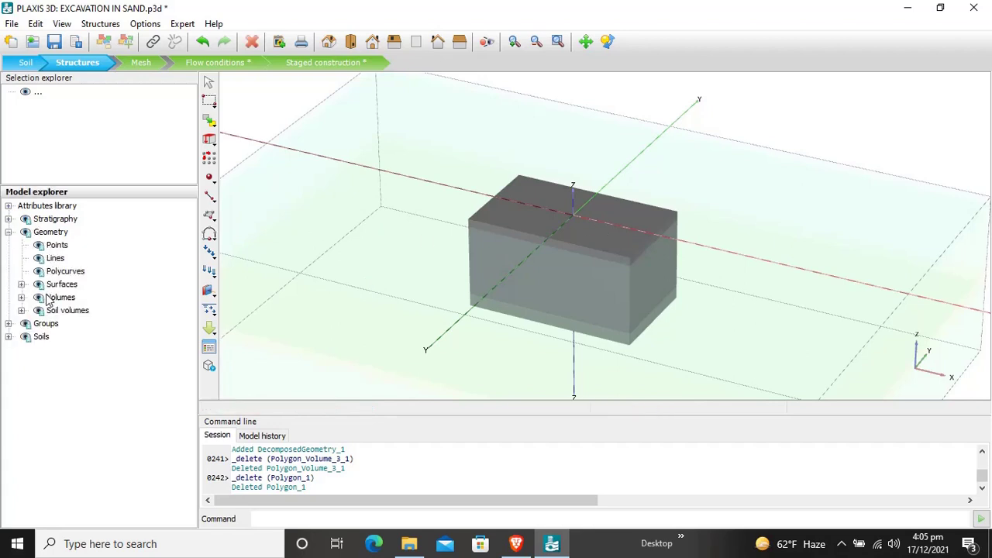
click(22, 297)
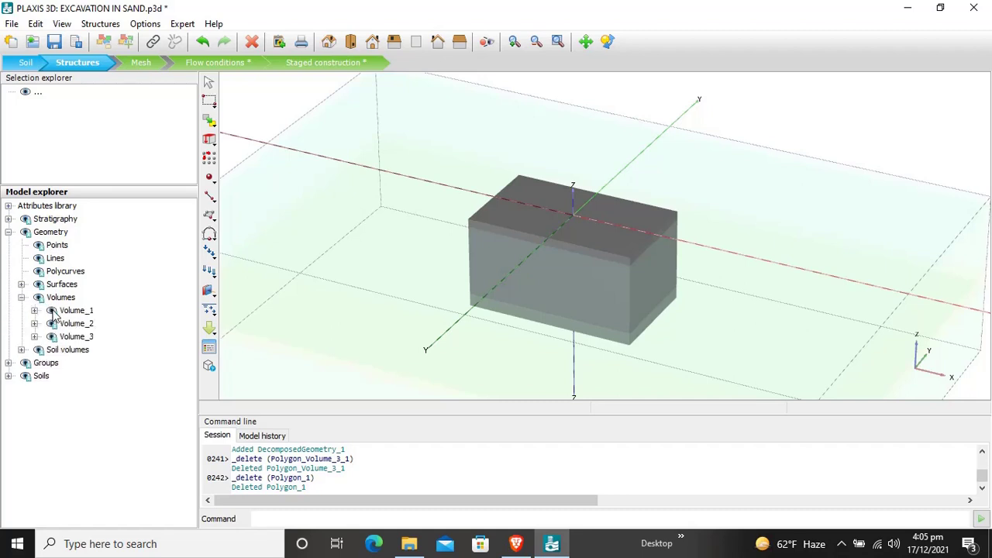
click(51, 311)
click(51, 323)
click(52, 336)
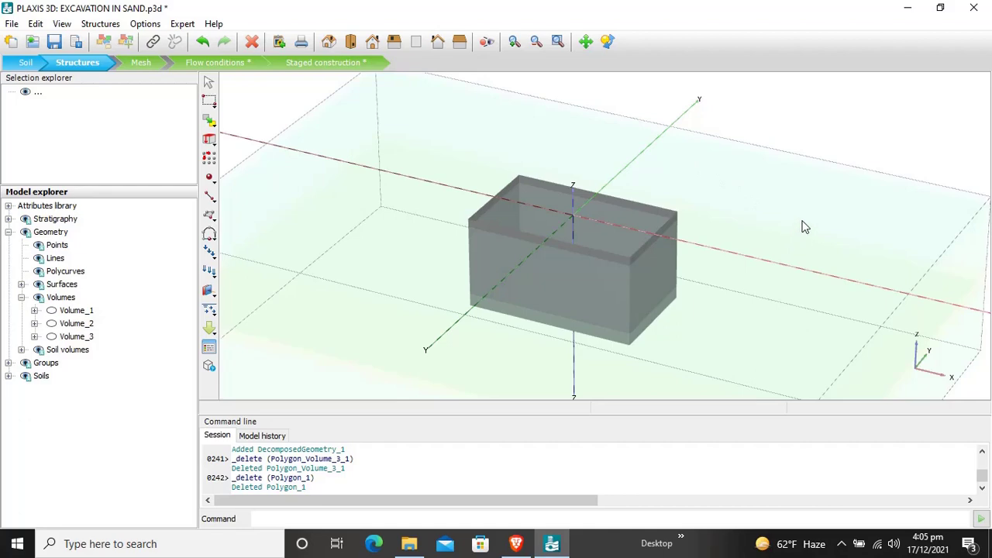
ctrl+right_drag(802, 226, 832, 279)
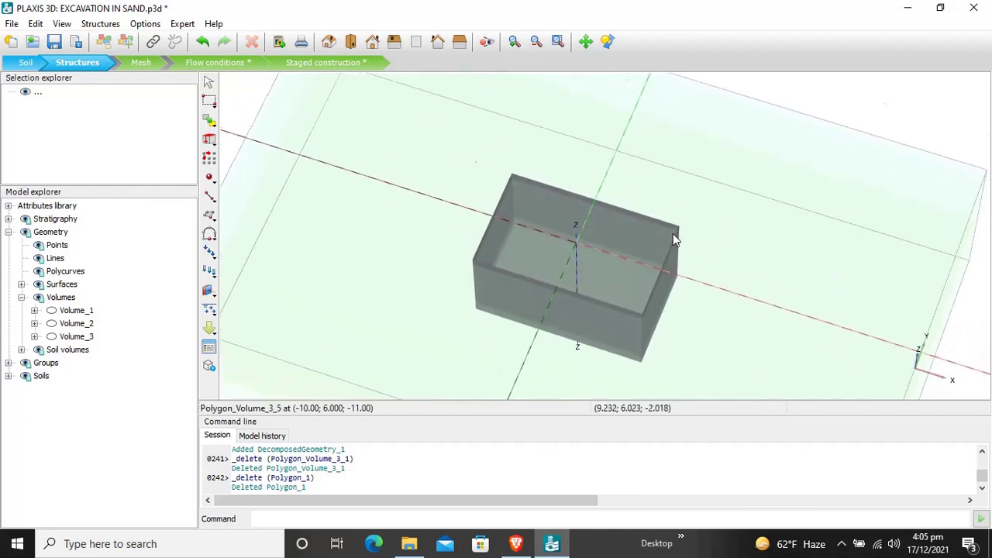
scroll(672, 237, up, 3)
scroll(673, 237, down, 3)
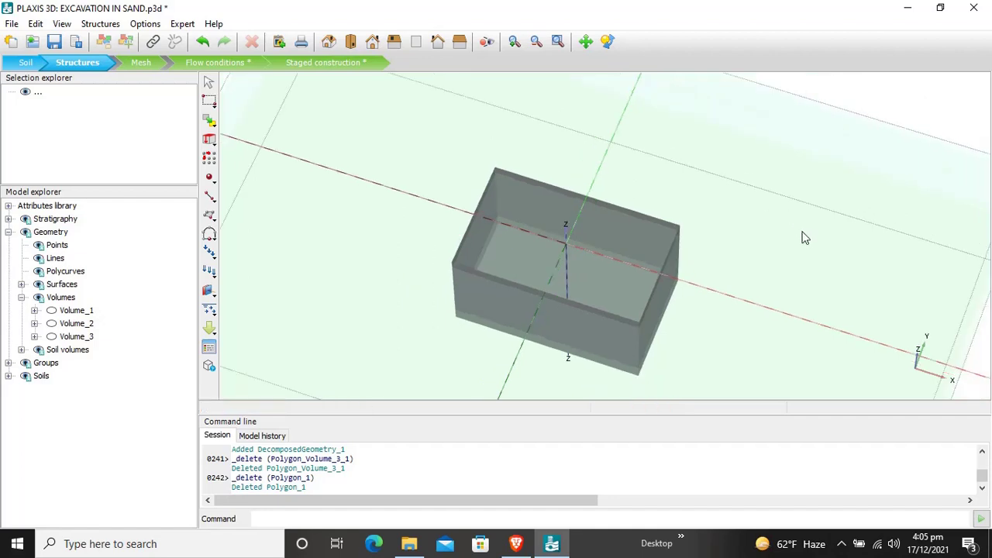
ctrl+right_drag(802, 238, 809, 195)
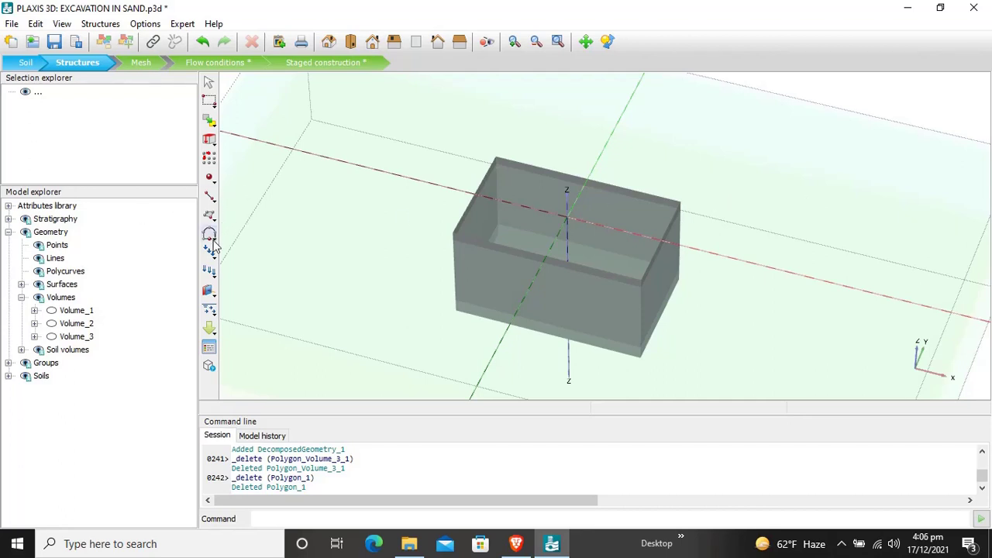
click(207, 293)
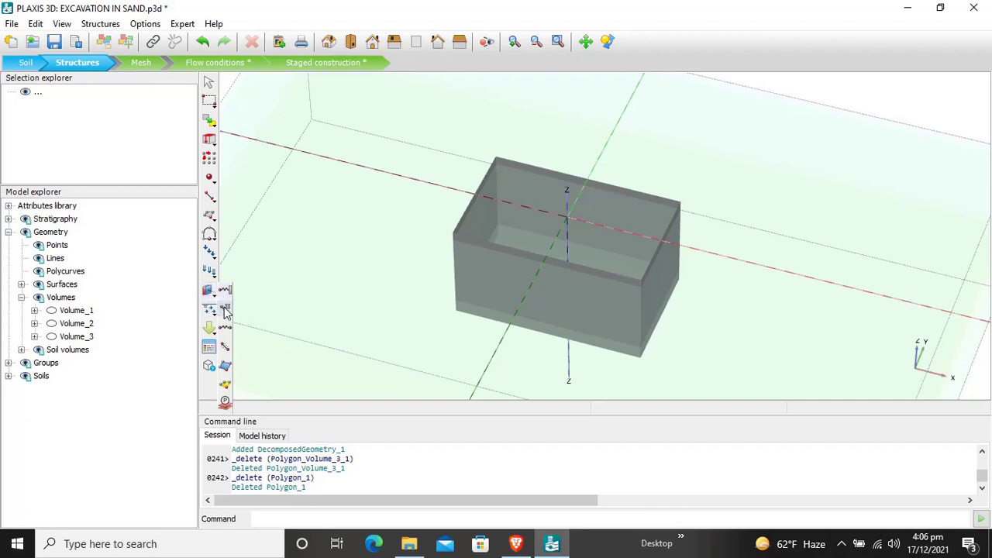
click(225, 310)
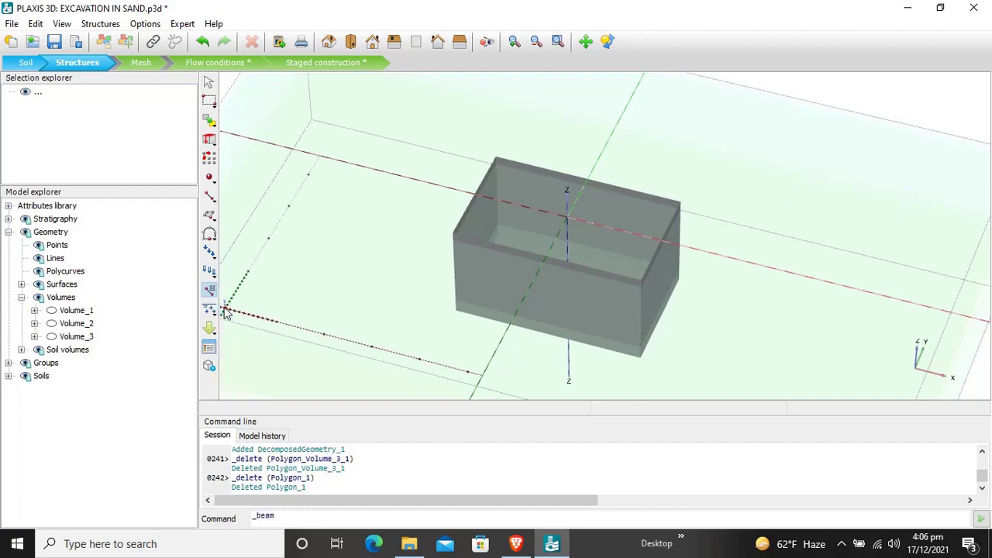
scroll(504, 167, up, 3)
scroll(504, 167, up, 1)
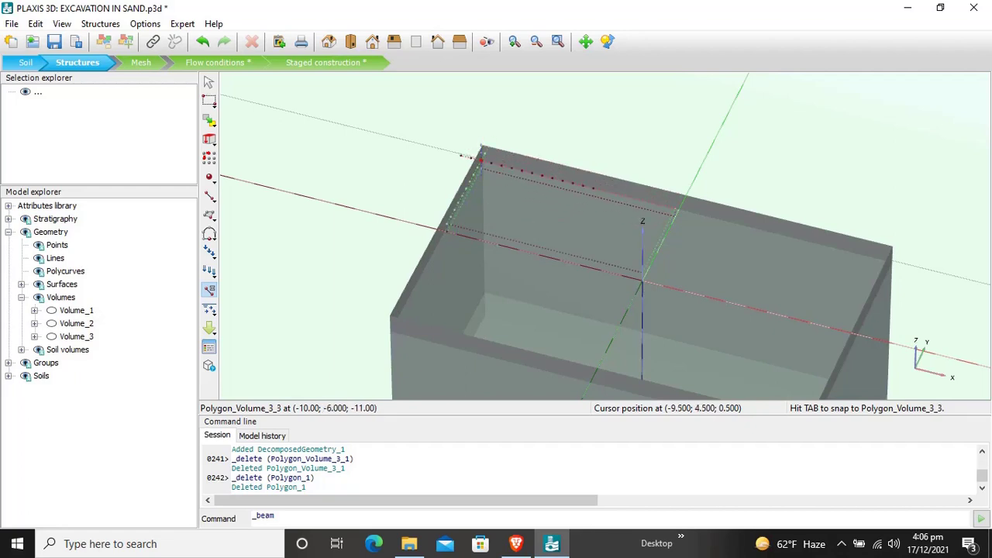
scroll(480, 159, up, 3)
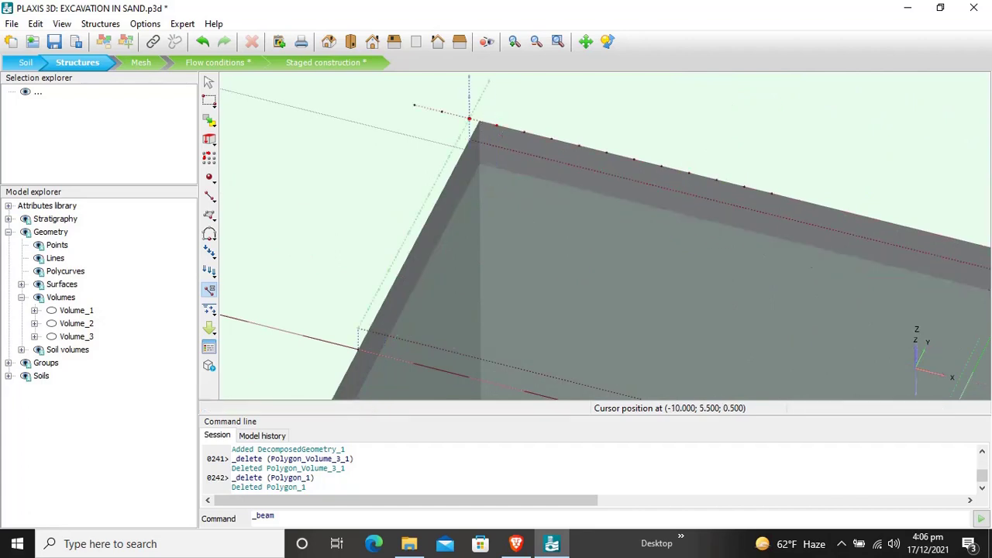
- Try to set the grid intervals to 0.5 in the visualization settings and make the settings the default
click(185, 25)
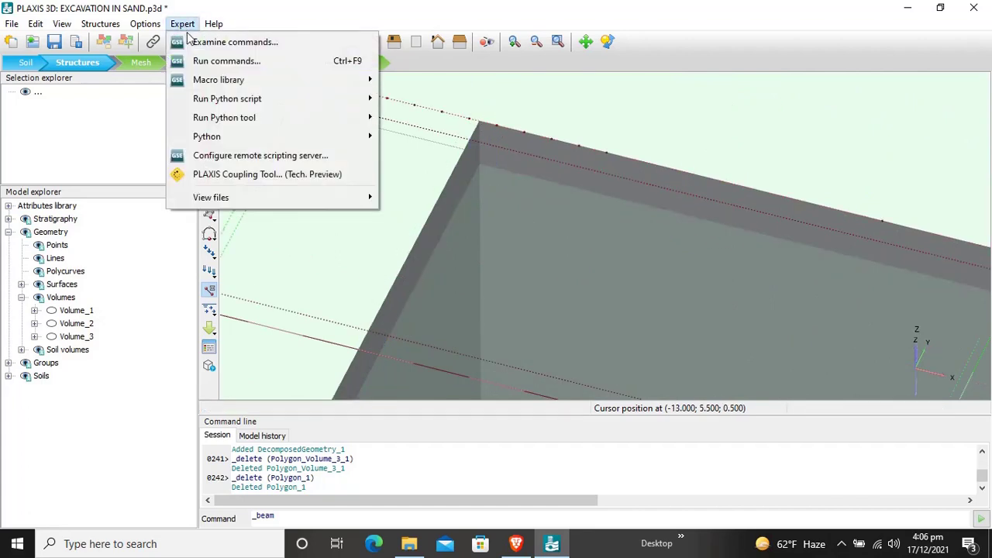
click(151, 26)
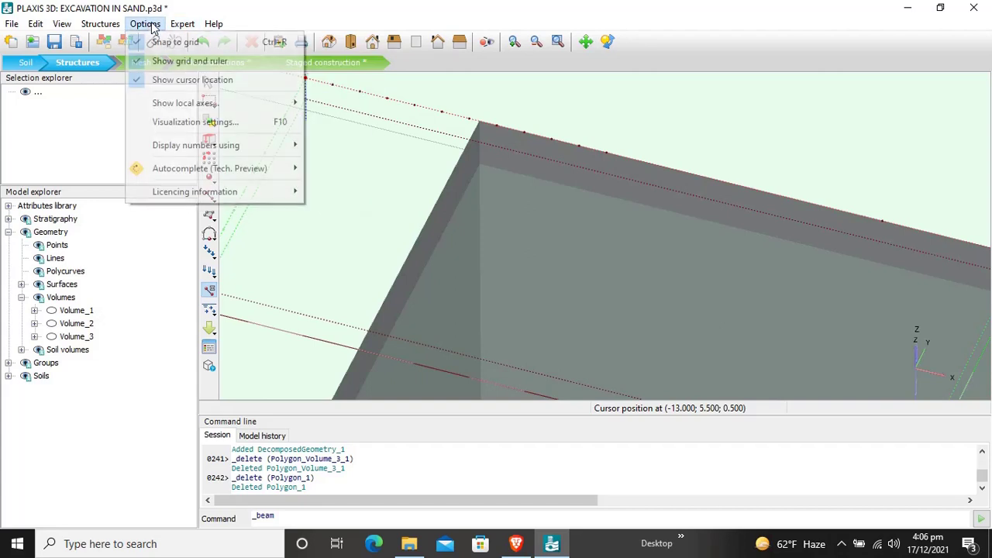
click(194, 122)
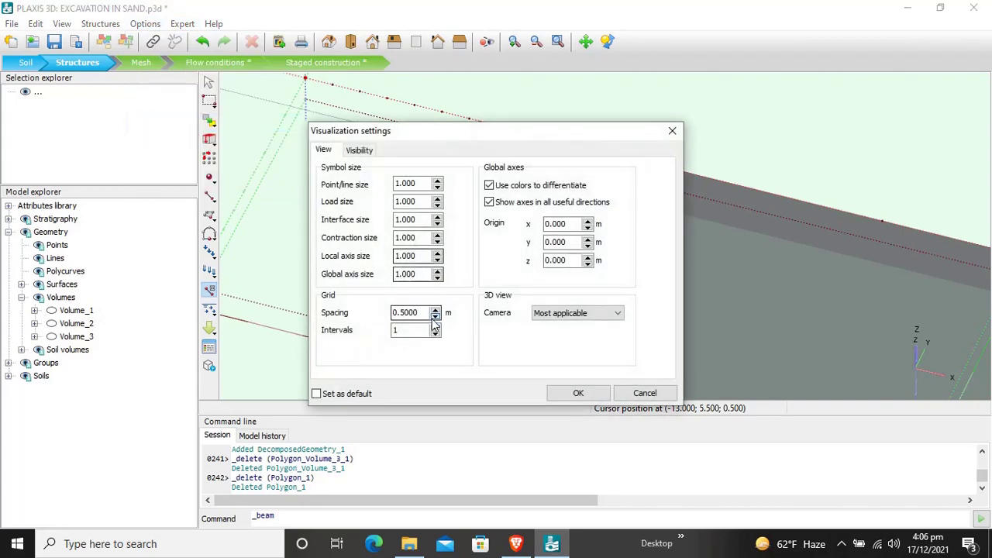
drag(418, 331, 392, 331)
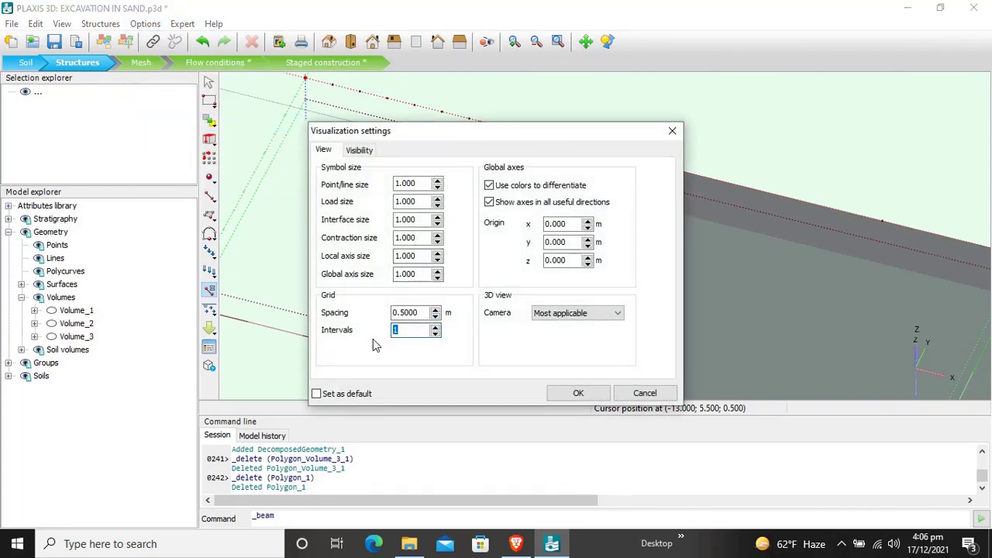
text(0.5)
click(360, 394)
click(578, 393)
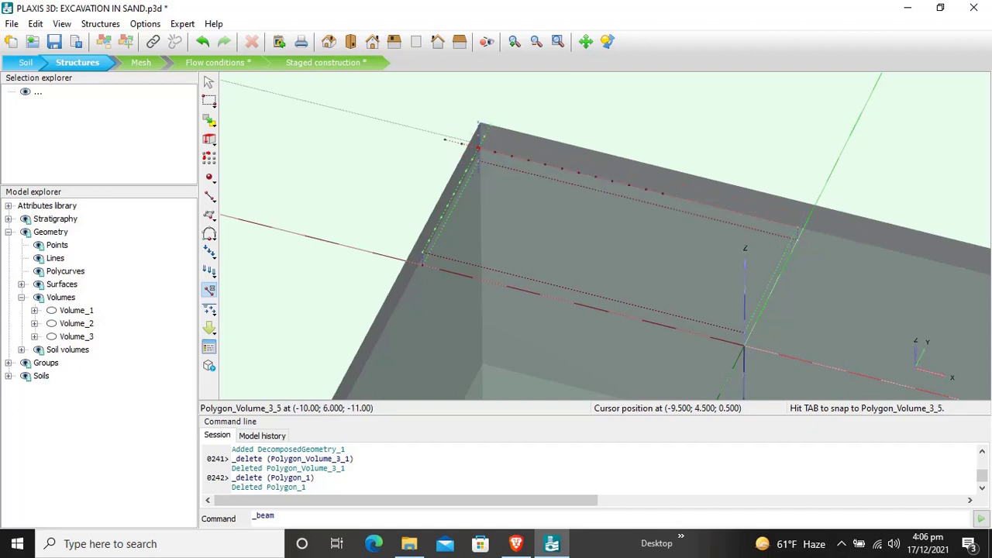
click(478, 147)
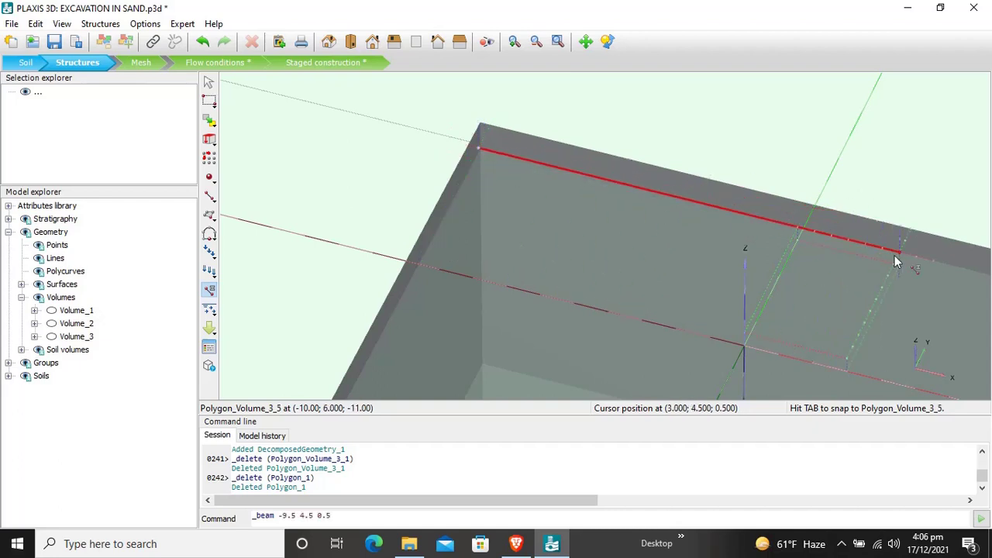
scroll(897, 261, down, 2)
key(Escape)
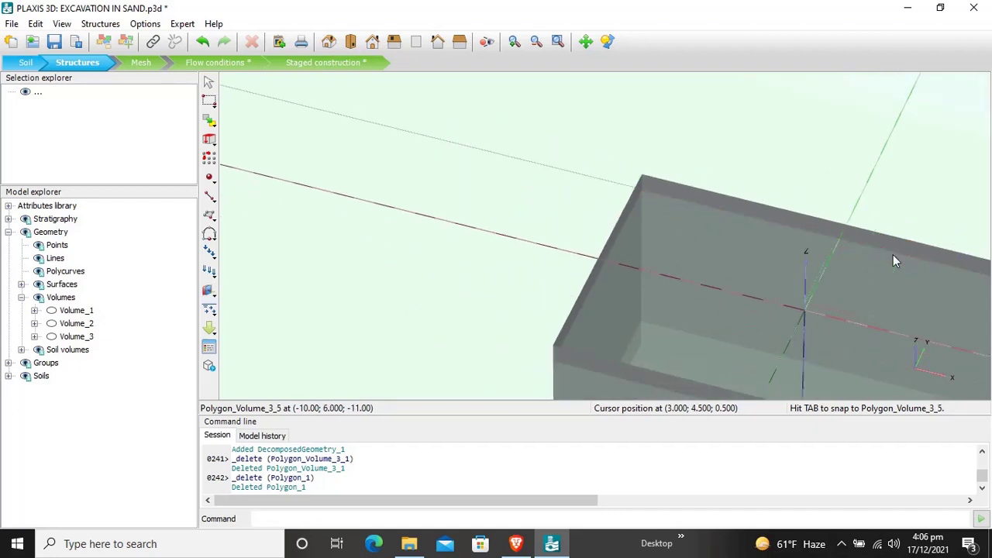
- Draw a beam near the rear long wall's upper edge, from about (-8.5, 3.5, 0.5) to (11, 3.5, 0.5)
right_drag(782, 150, 653, 115)
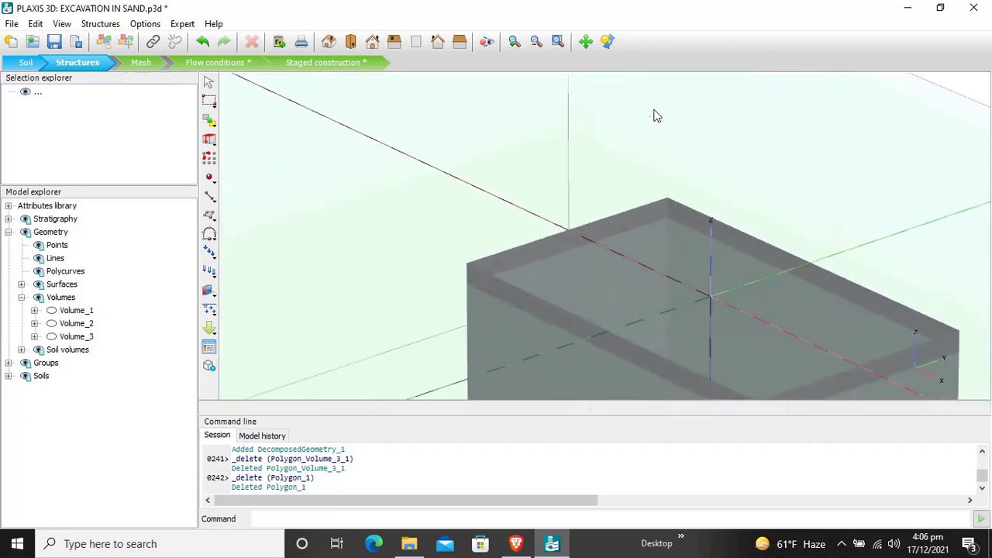
click(328, 42)
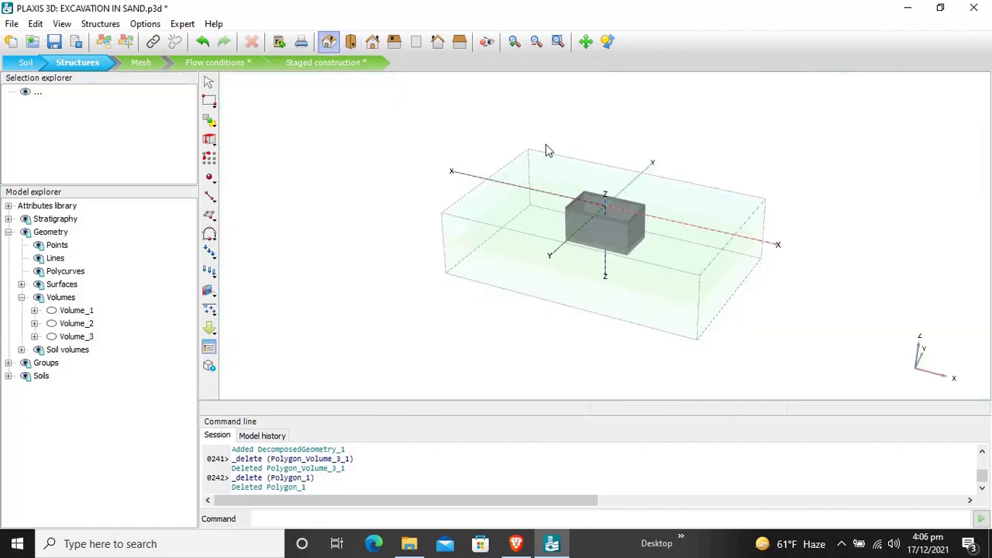
scroll(600, 220, up, 5)
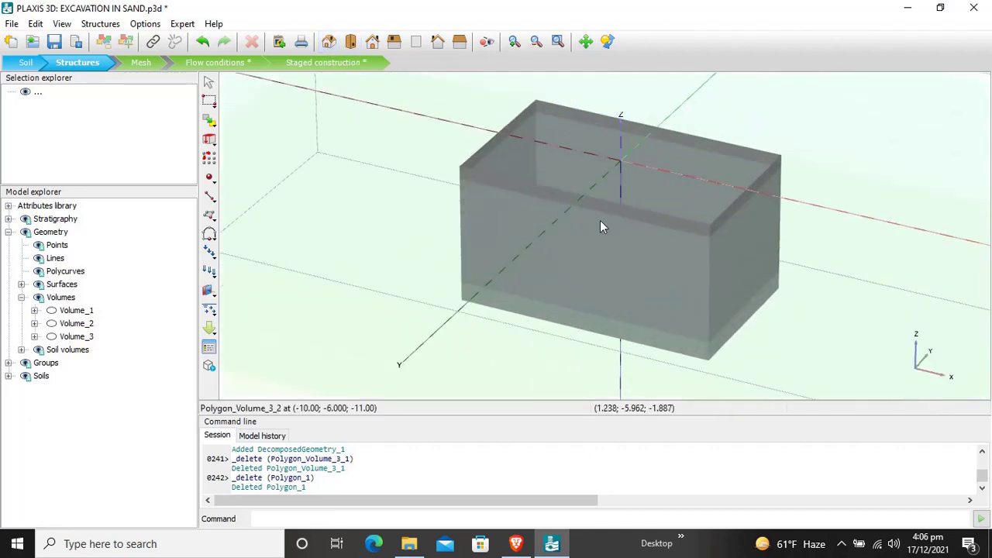
click(208, 290)
click(225, 309)
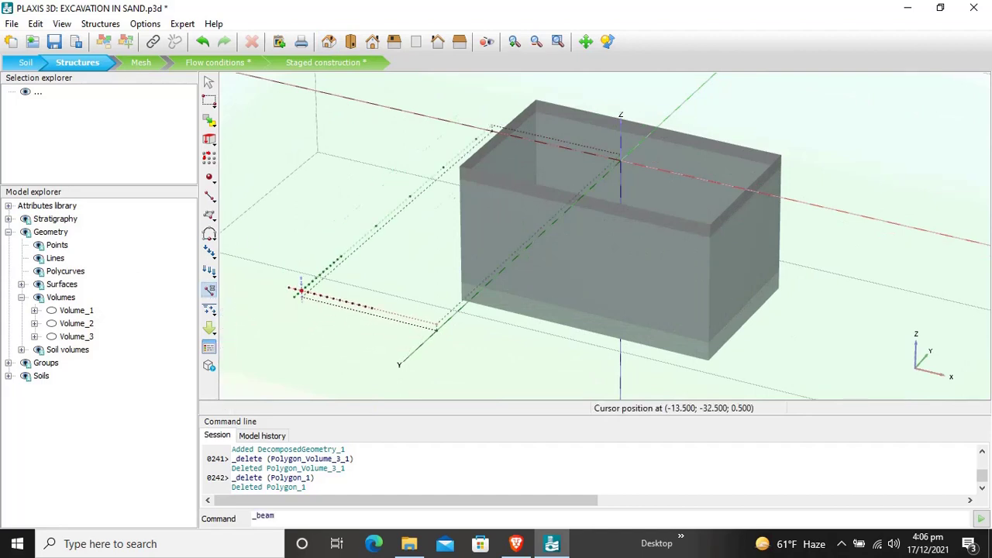
click(536, 111)
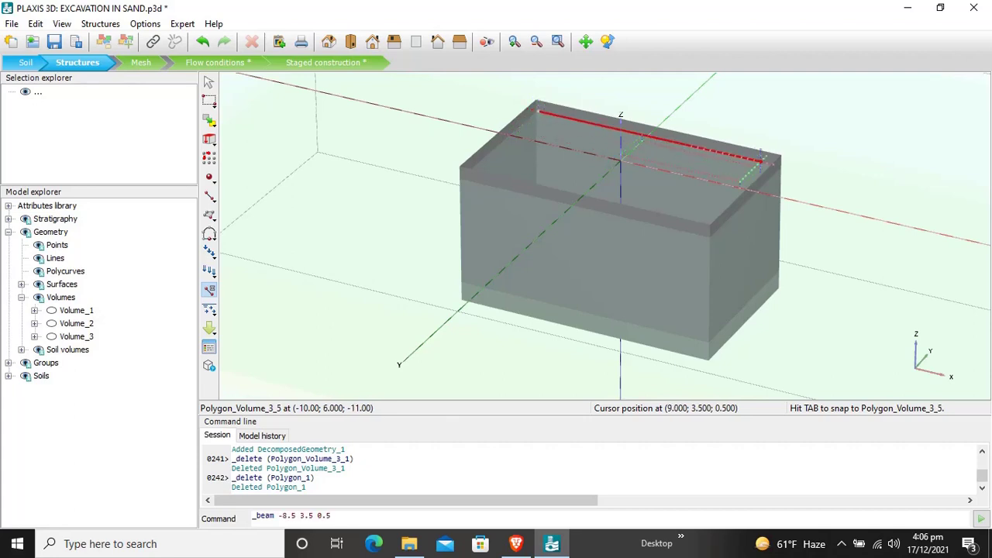
click(779, 163)
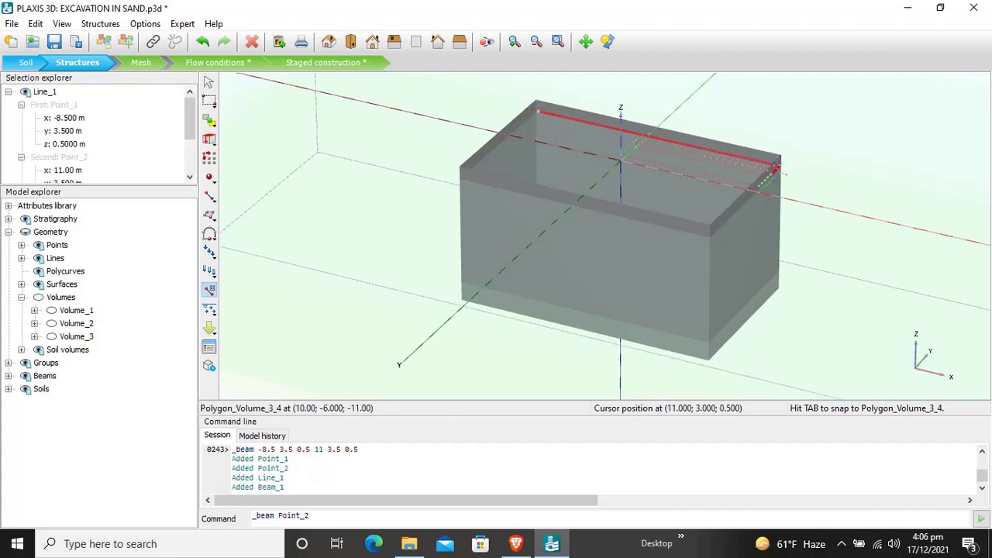
key(Escape)
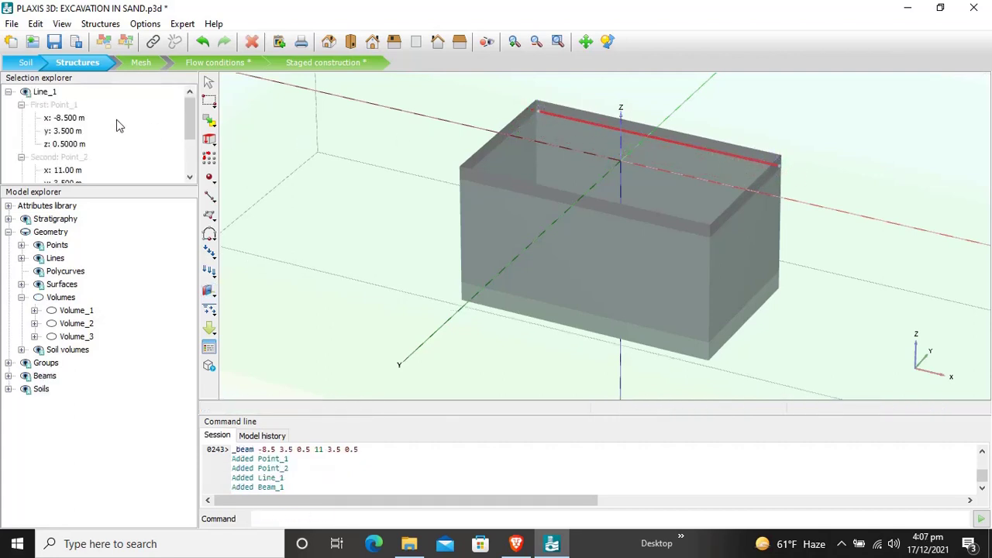
- Set the beam's first point to x -10, y 6 and z -1
click(67, 118)
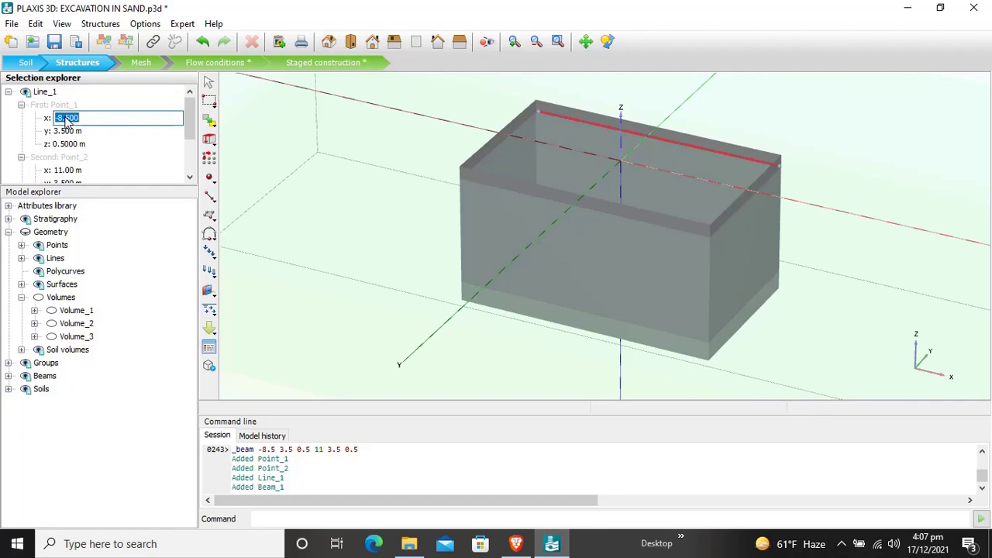
text(-10)
key(Tab)
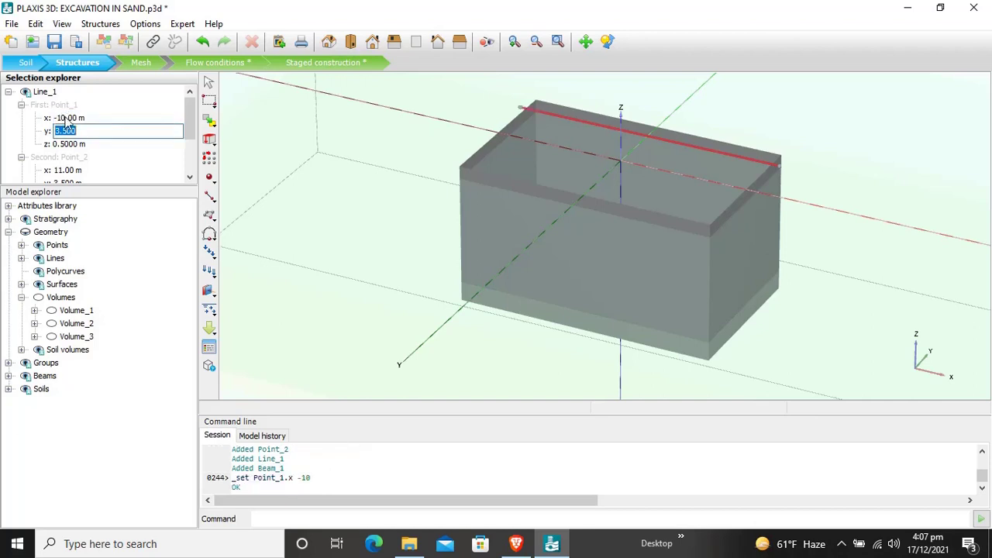
text(6)
key(Tab)
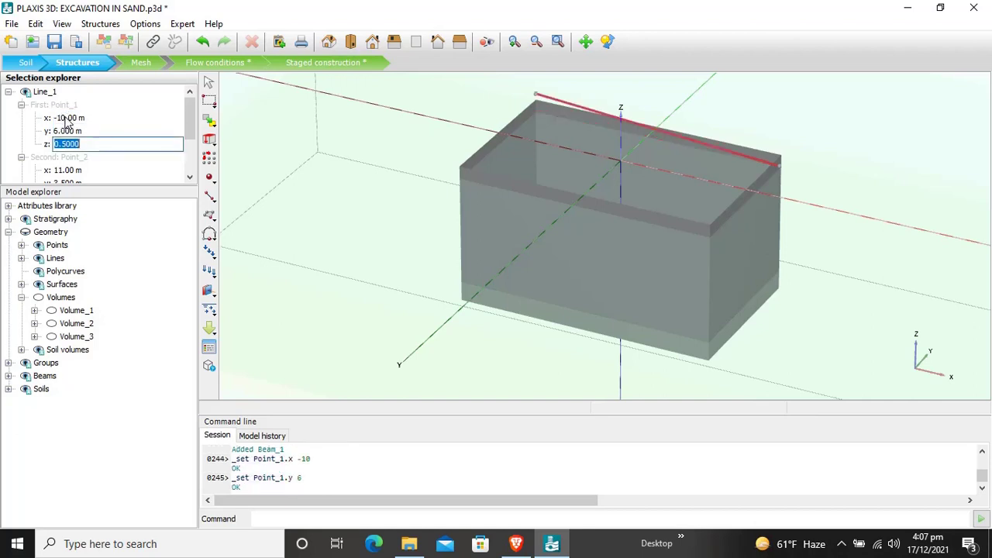
text(-1)
key(Tab)
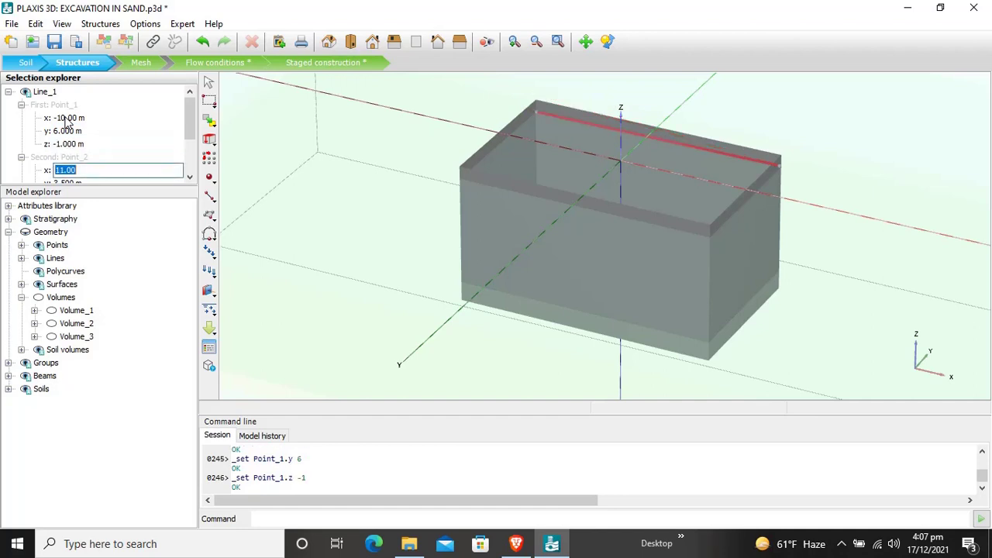
- Set the beam's second point to x 10, y 6 and z -1, and clear the selection
text(10)
key(Tab)
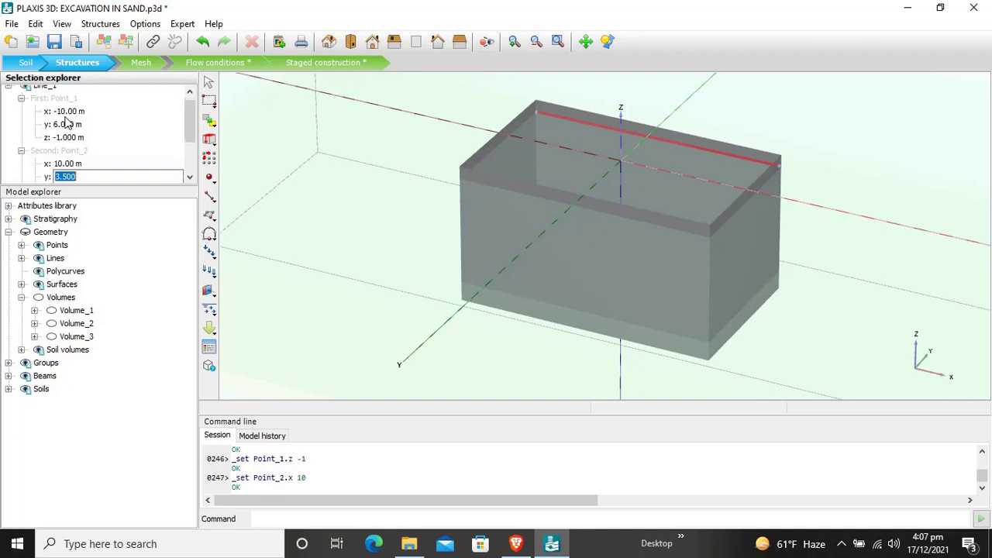
text(6)
key(Tab)
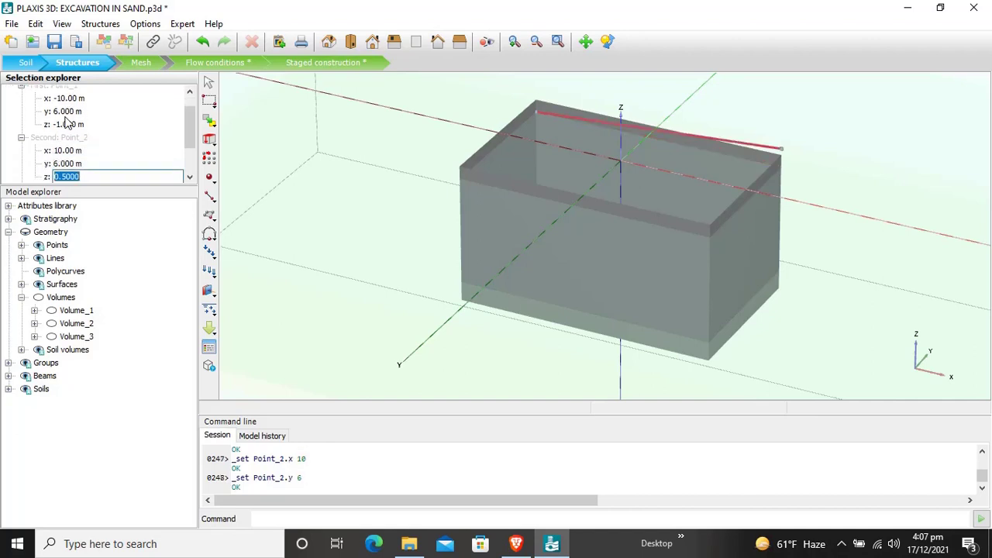
text(-1)
key(Tab)
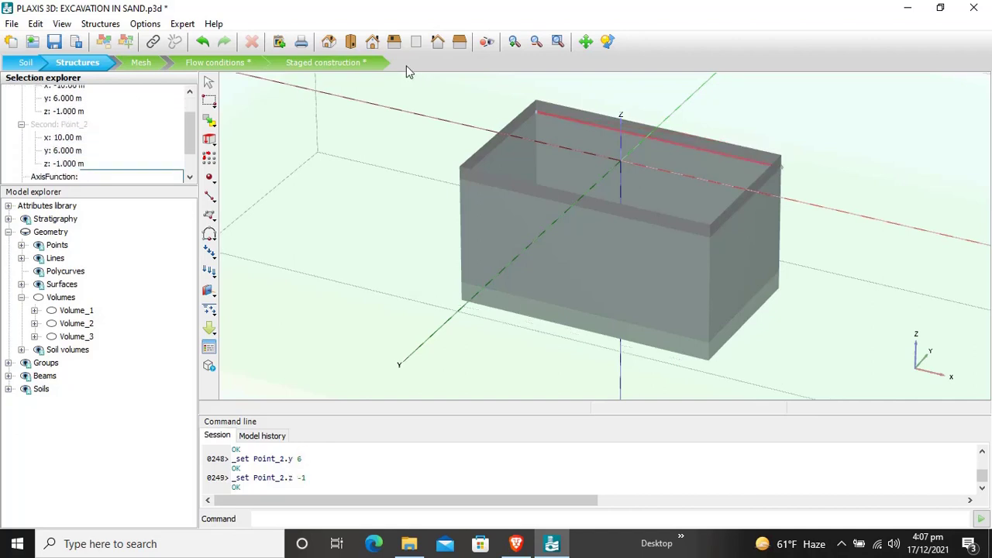
click(173, 125)
click(831, 142)
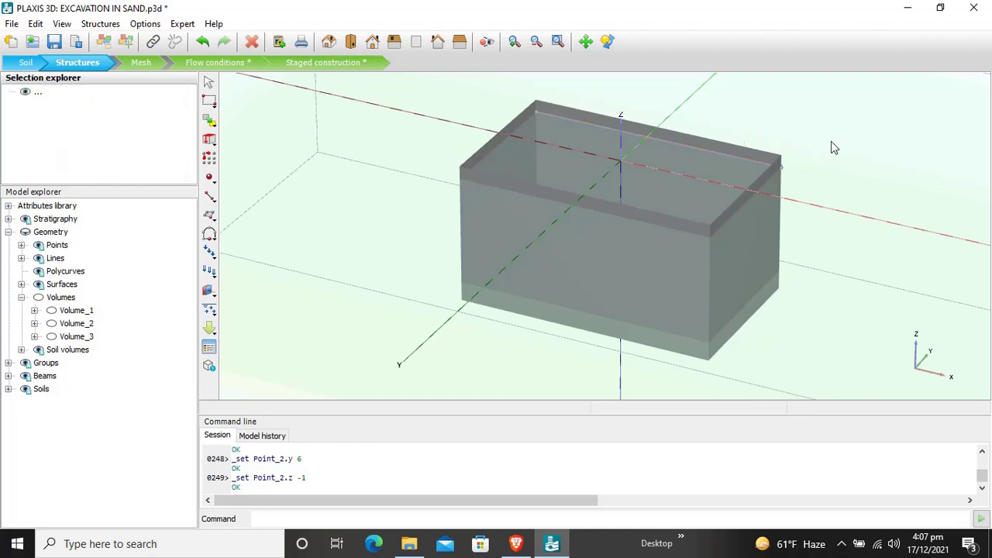
click(697, 152)
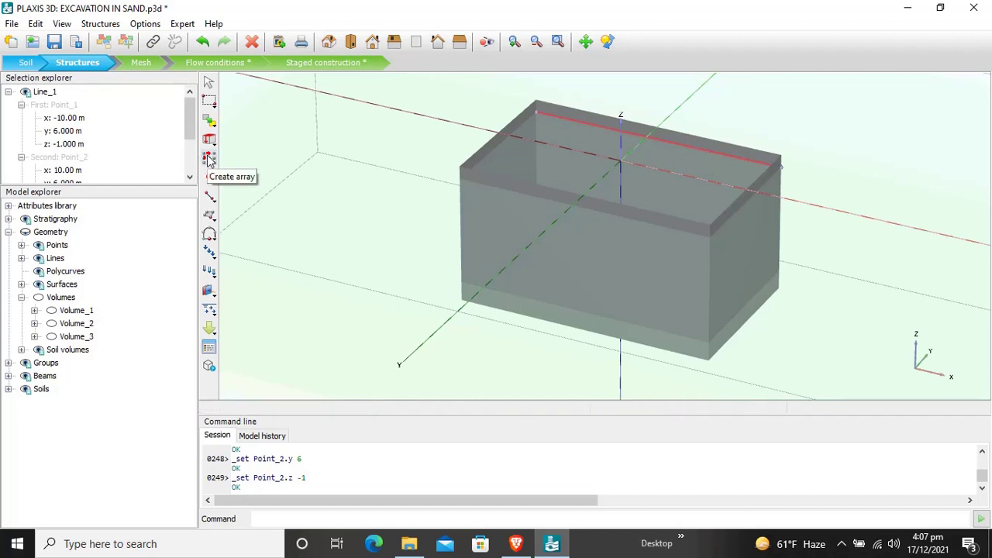
key(Escape)
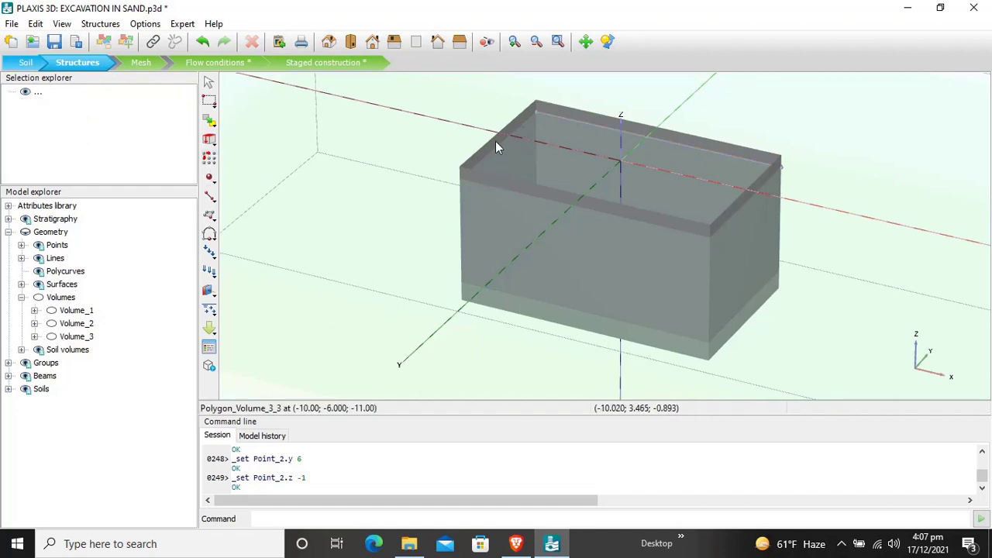
- Draw a beam along the short wall at negative x, from about (-8.5, 3, 0.5) to (-8.5, -8, 0.5)
click(213, 301)
click(230, 317)
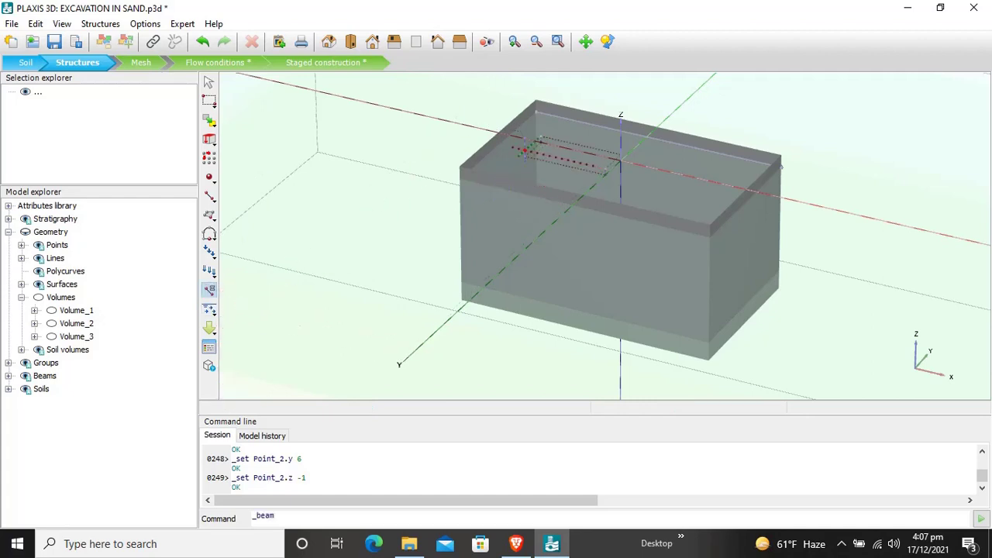
click(533, 114)
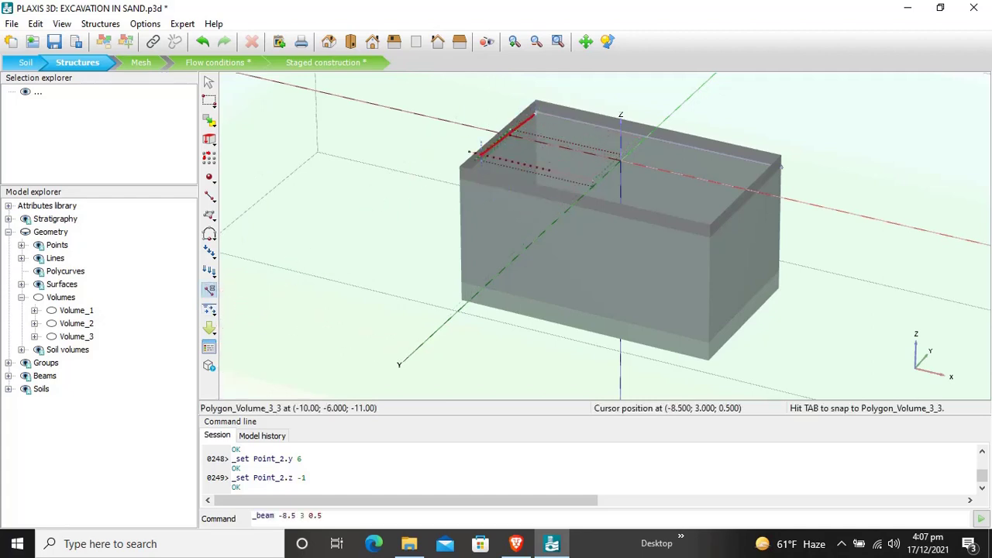
click(460, 176)
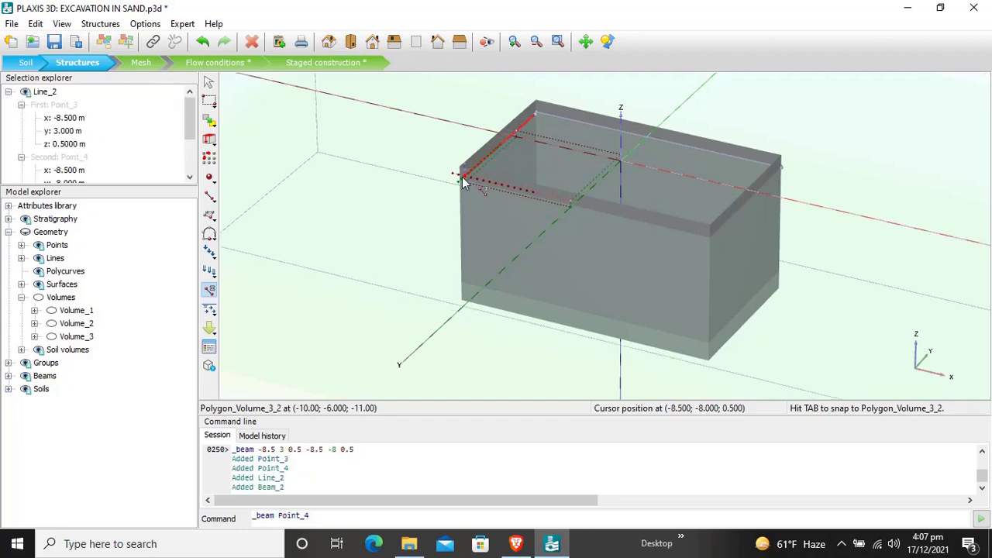
key(Escape)
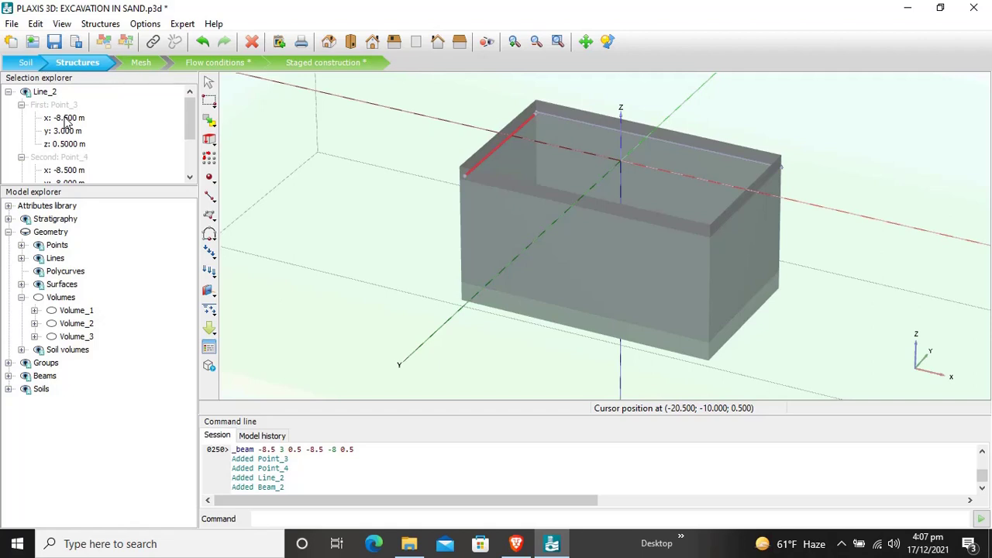
- Set the short-wall beam's first point to x -10, y 6 and z -1
click(66, 118)
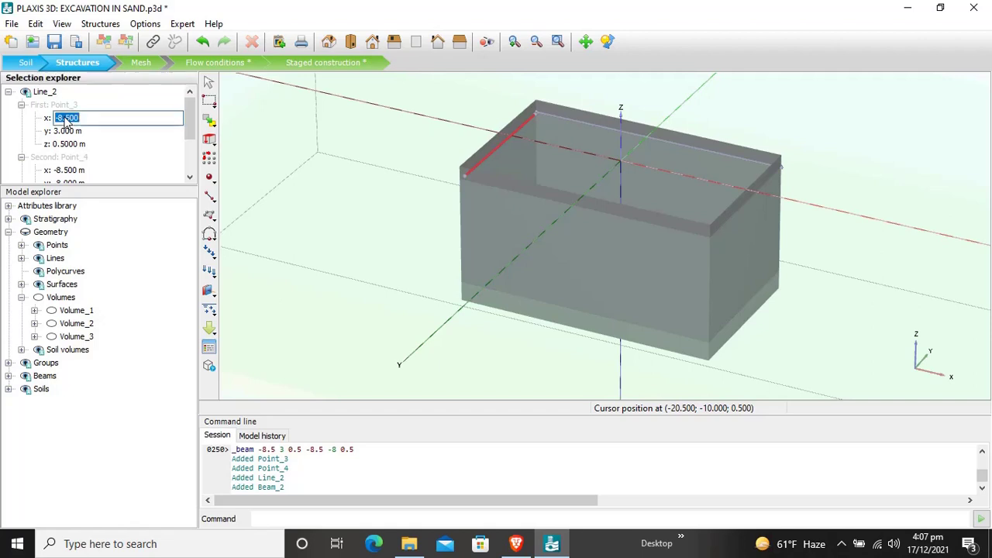
text(-10)
key(Return)
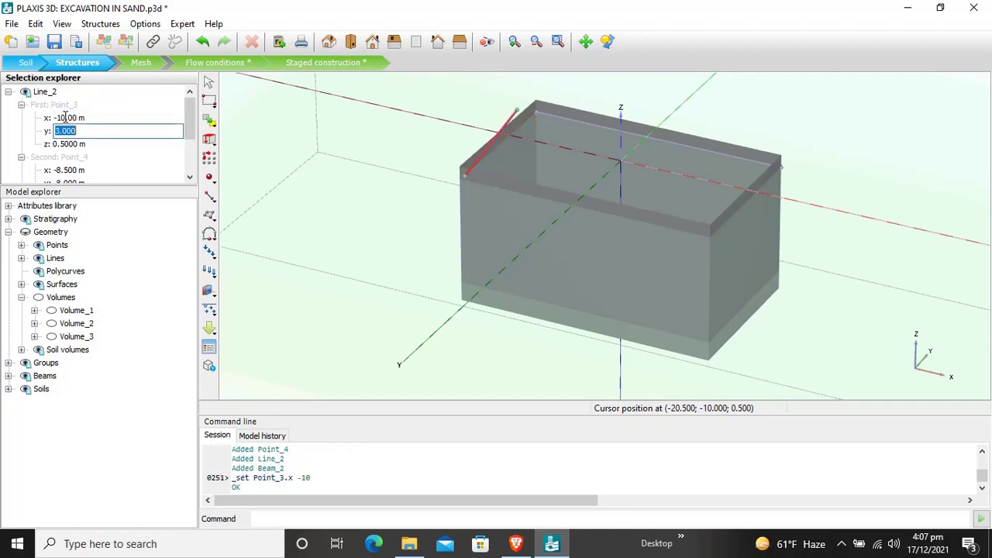
text(6)
key(Return)
text(-1)
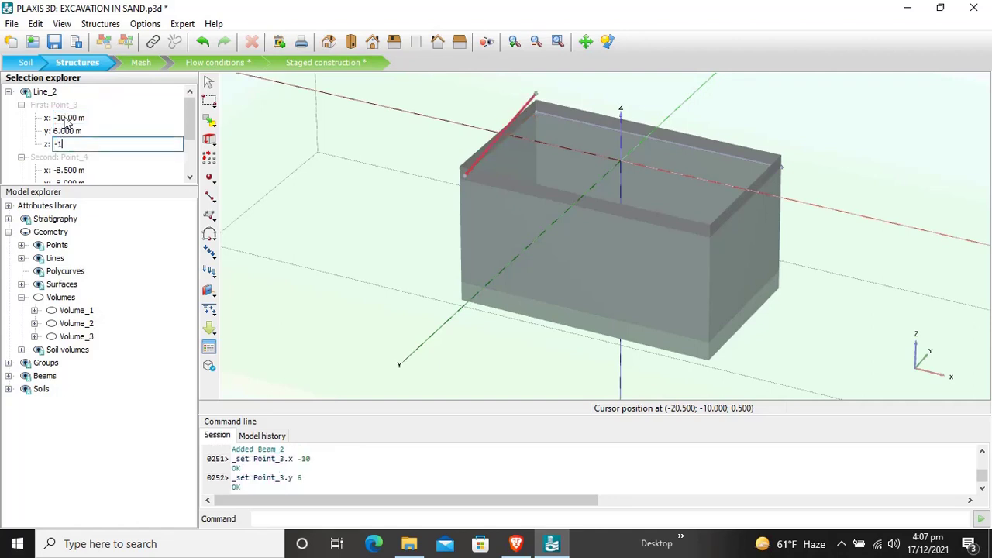
key(Return)
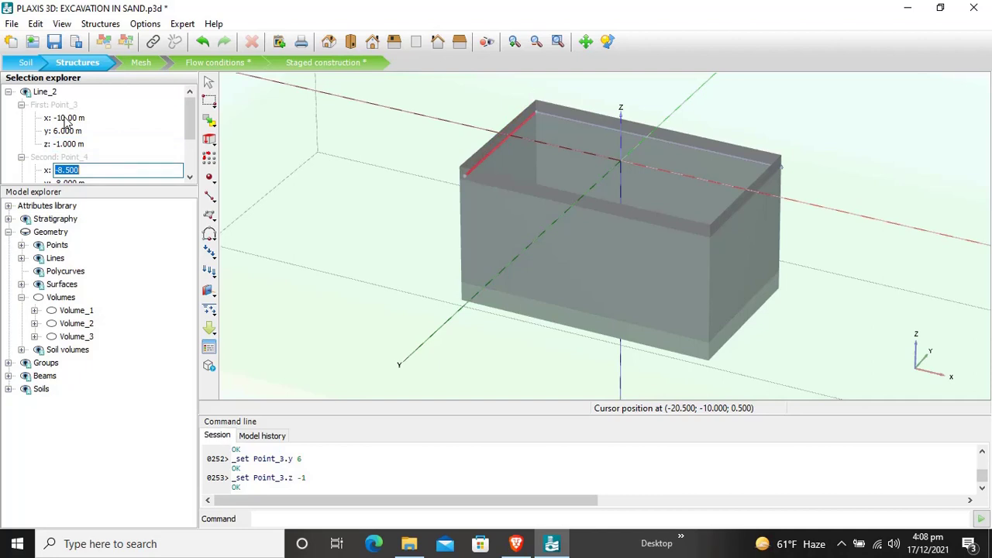
- Set the short-wall beam's second point to x -10, y -6 and z -1, and clear the selection
text(-10)
key(Return)
text(-6)
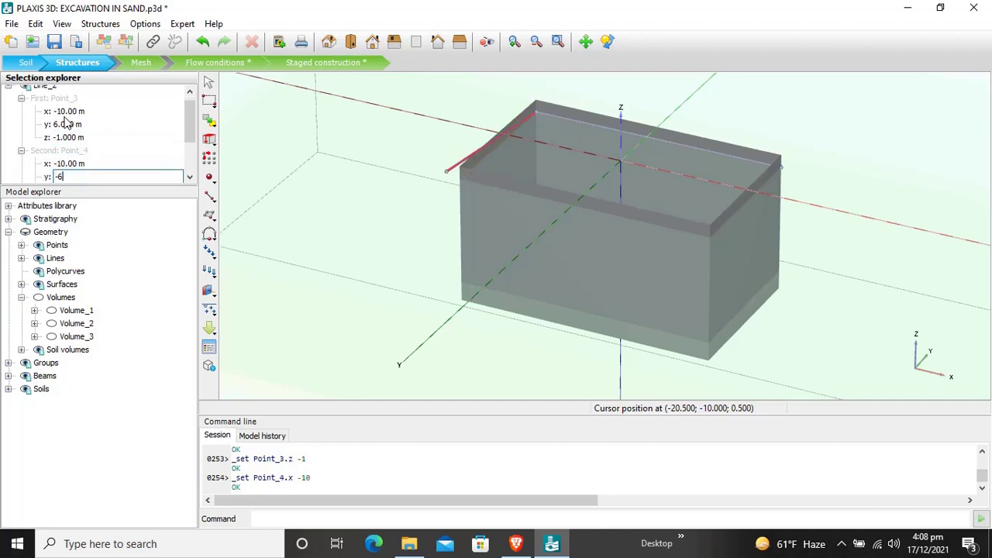
key(Return)
text(-1)
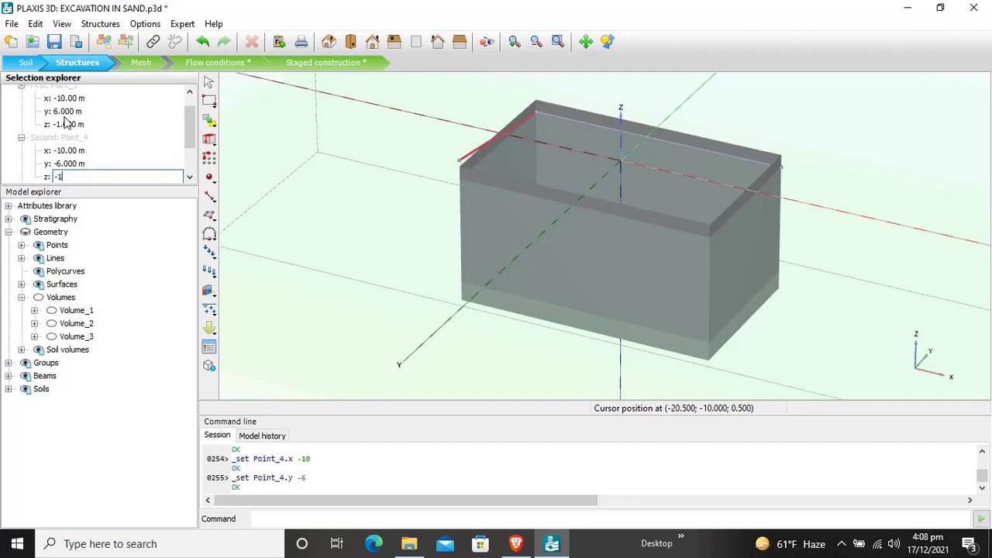
key(Return)
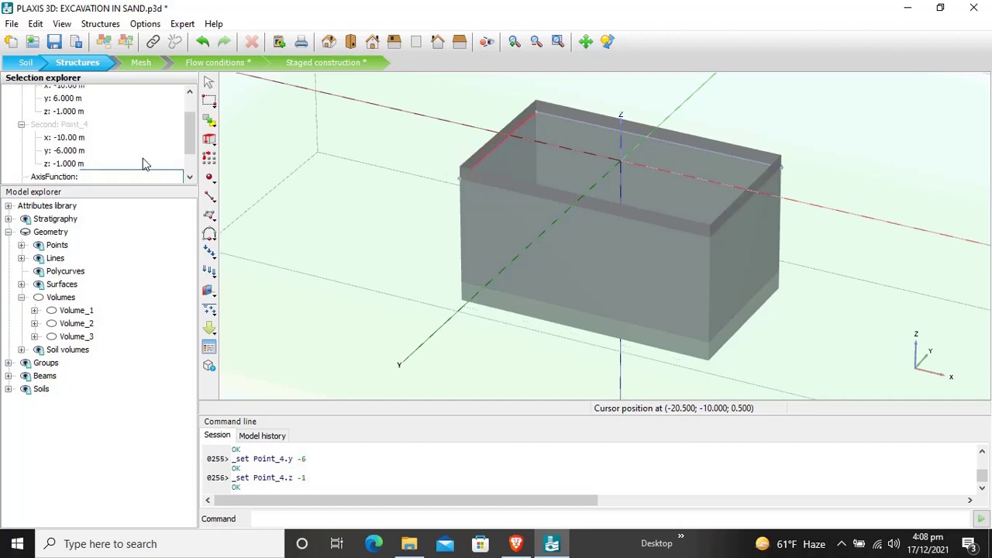
click(437, 233)
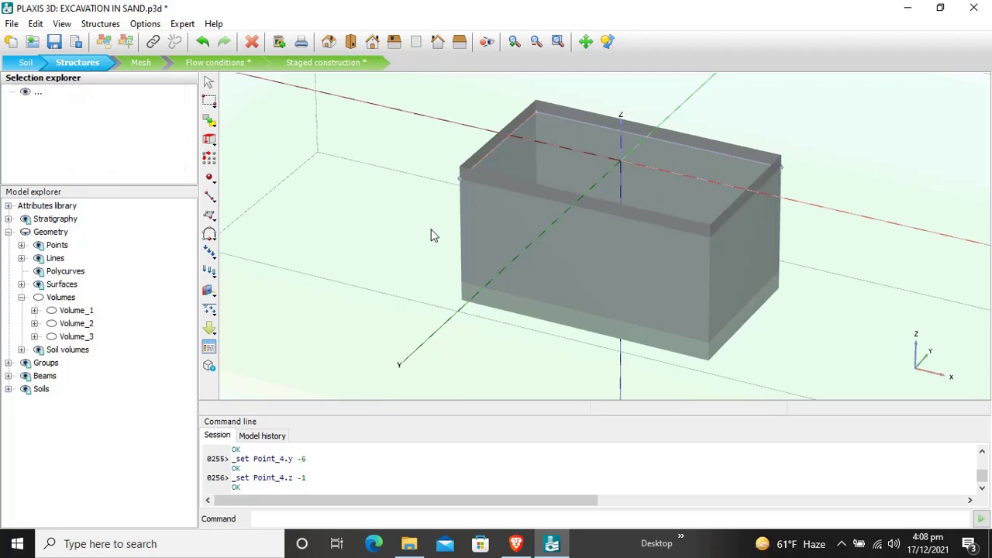
- Array the rear long-wall beam in the y direction with 2 columns spaced -12, and clear the selection
click(575, 119)
click(209, 158)
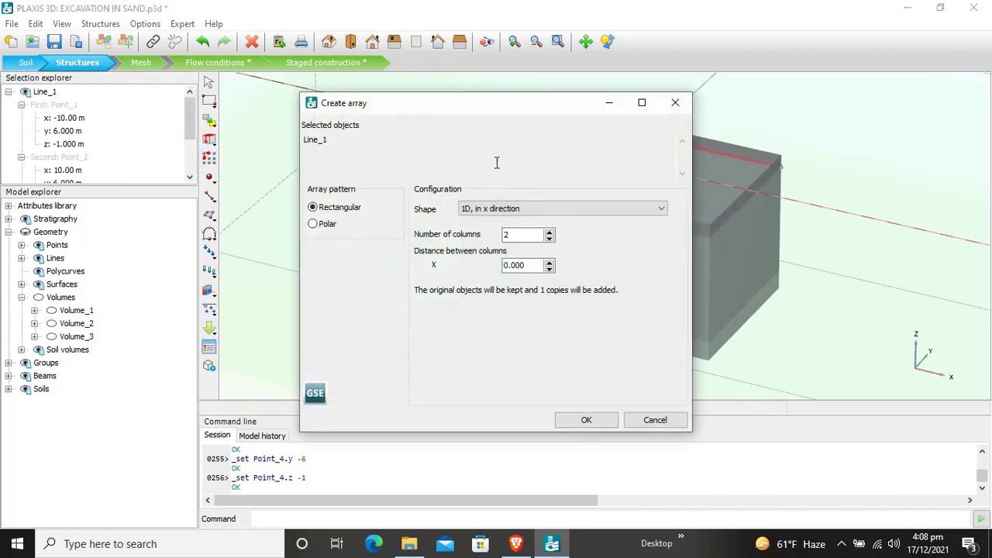
click(504, 211)
click(503, 231)
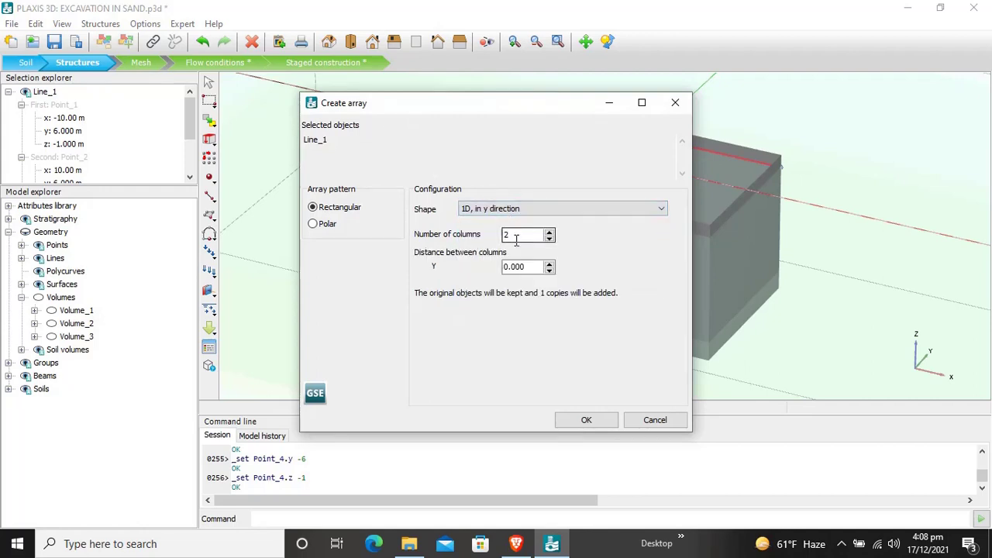
drag(524, 267, 480, 271)
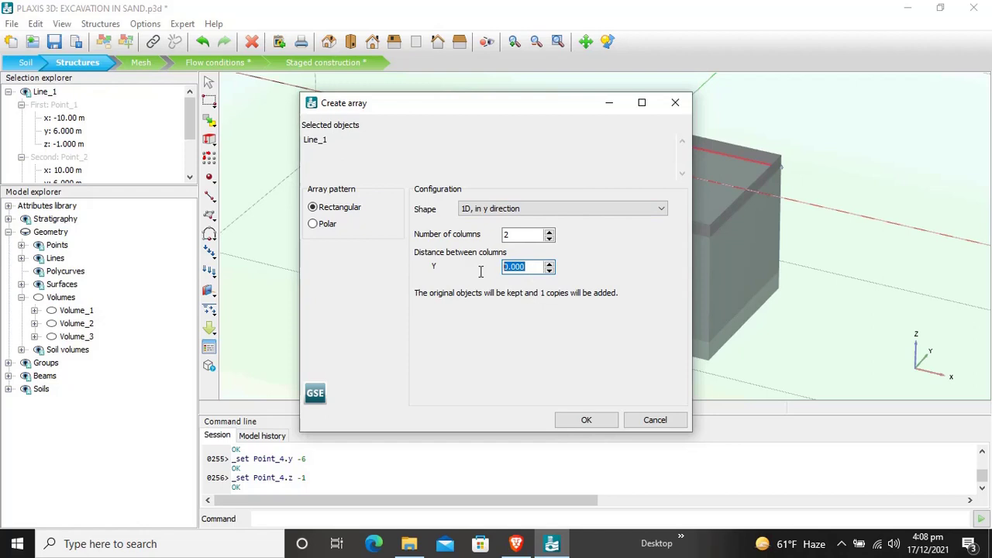
text(-12)
click(586, 420)
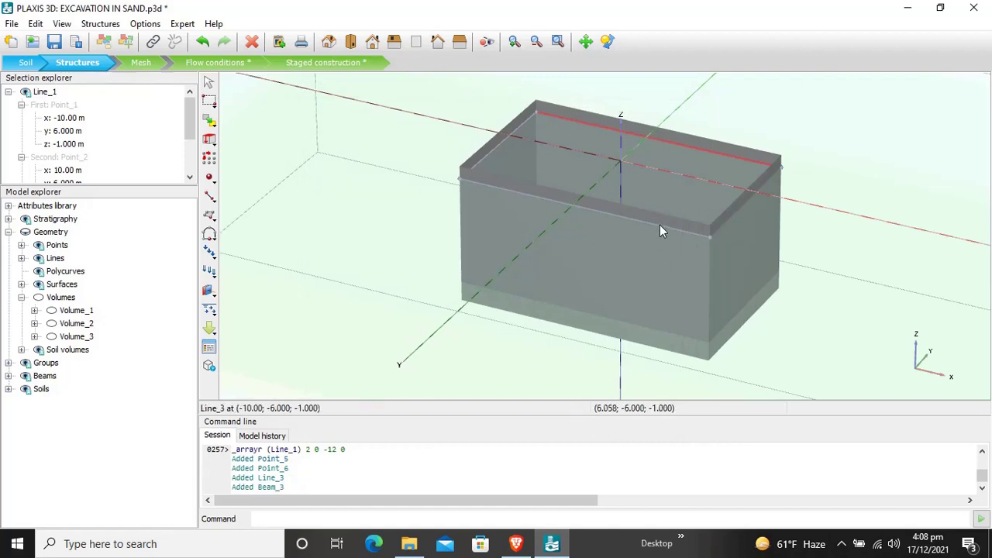
key(Escape)
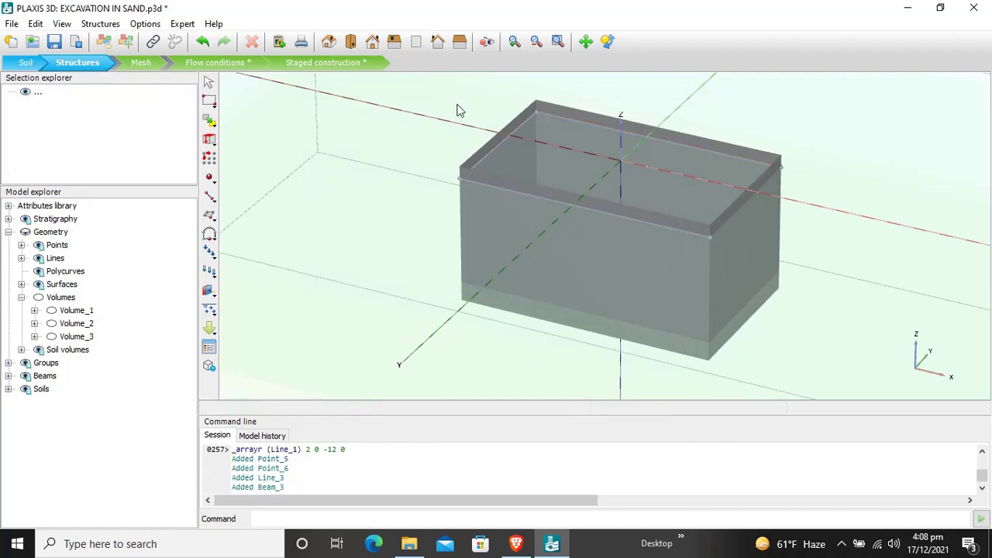
- Array the short-wall beam at x -10 in the x direction with 2 columns spaced 20, and clear the selection
click(495, 150)
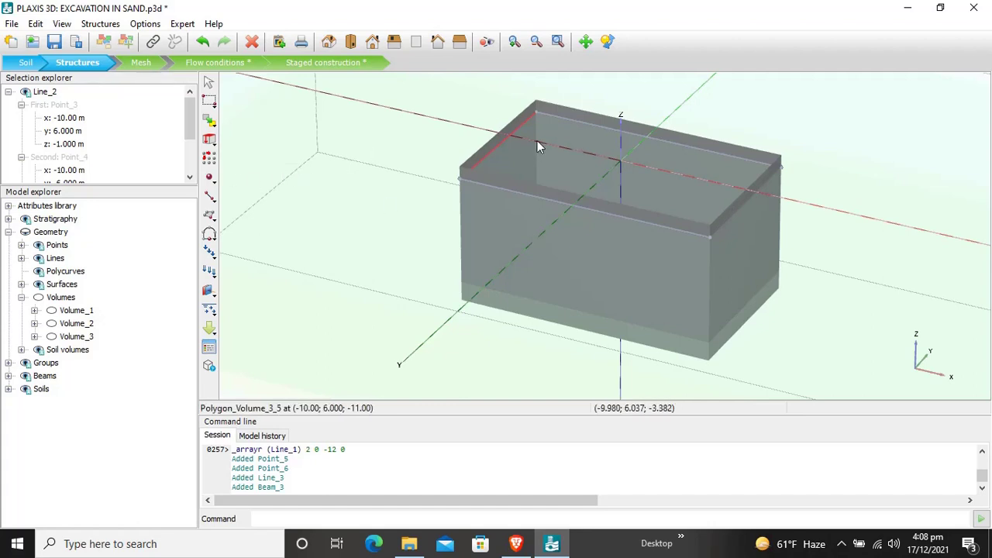
click(209, 159)
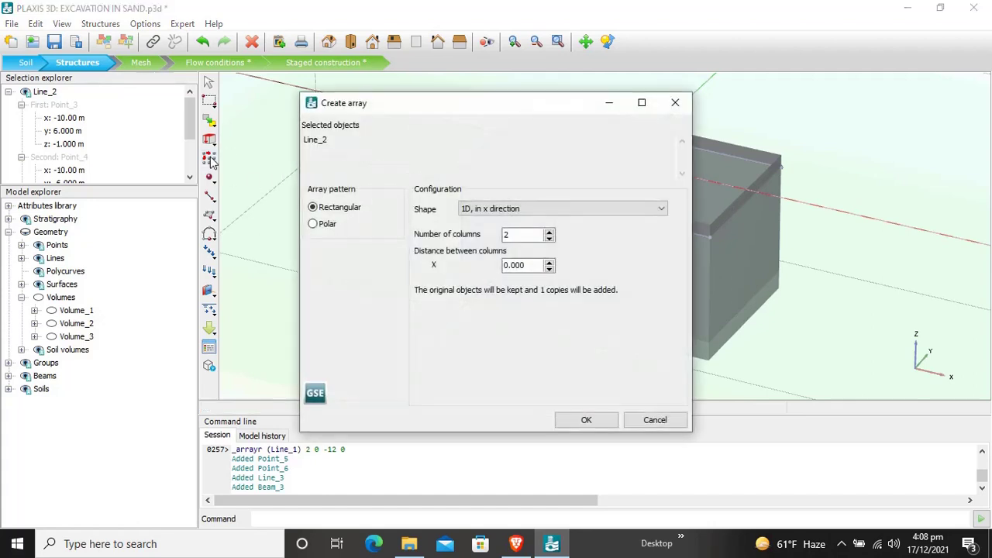
click(522, 210)
click(524, 220)
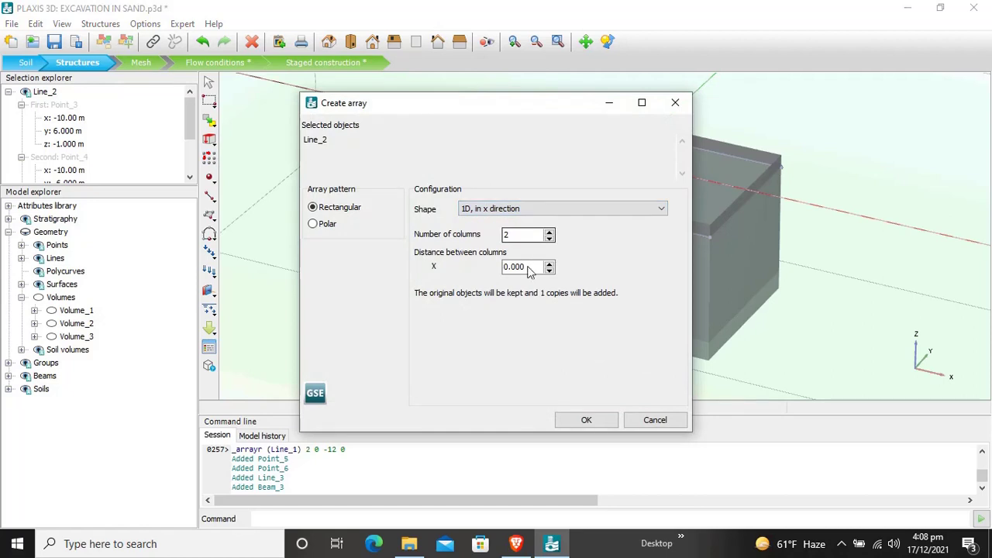
drag(542, 267, 458, 268)
text(2)
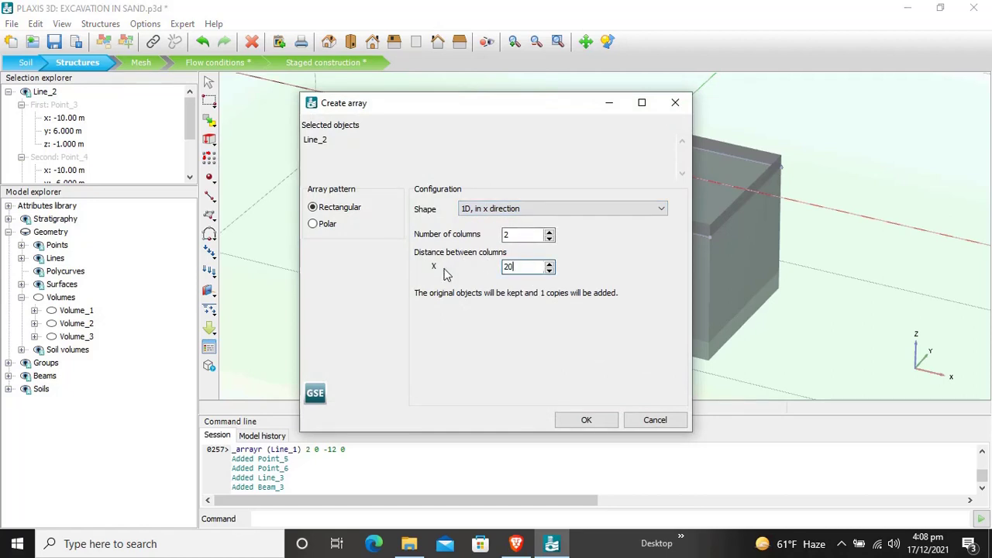
text(0)
click(586, 419)
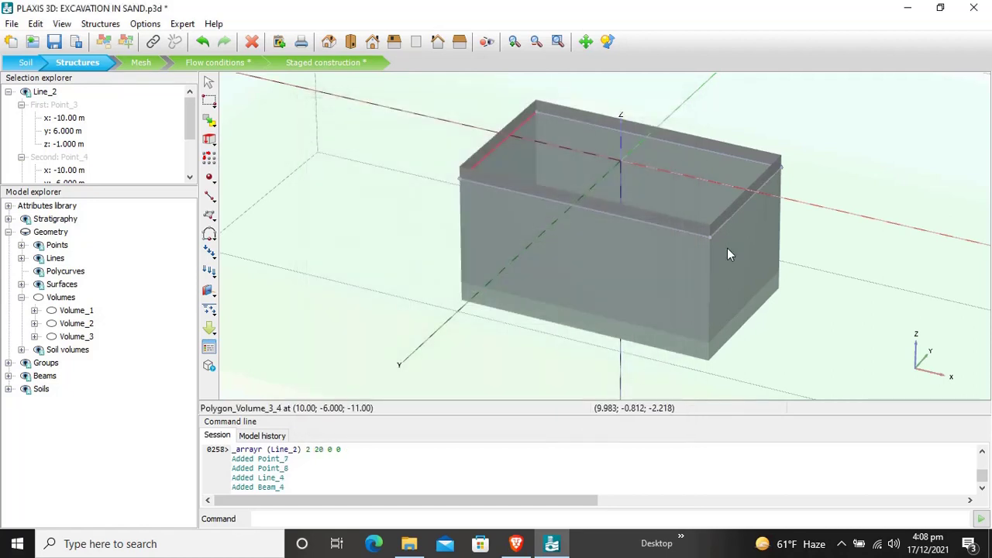
click(717, 286)
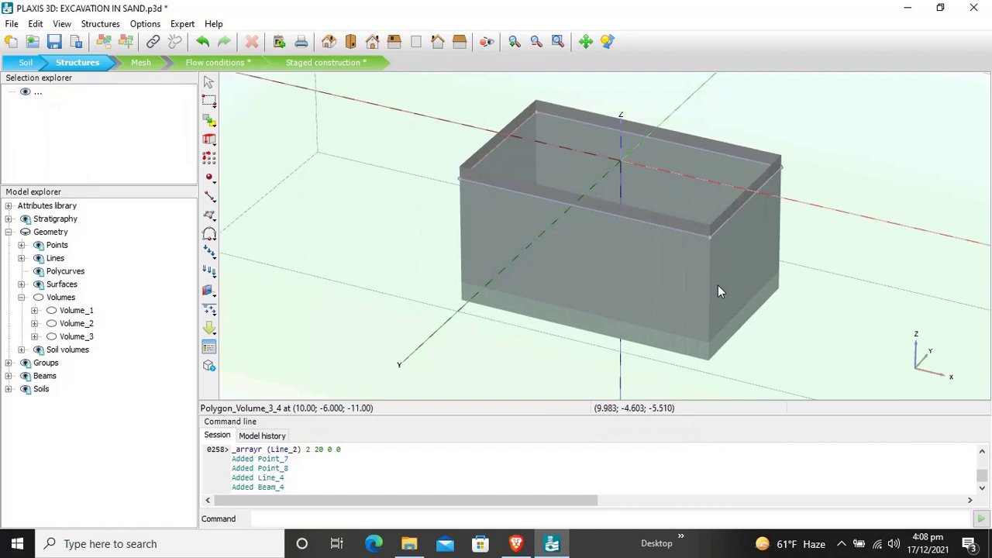
- Assign the WALING material to all four wall beams and clear the selection
click(491, 148)
ctrl+click(557, 114)
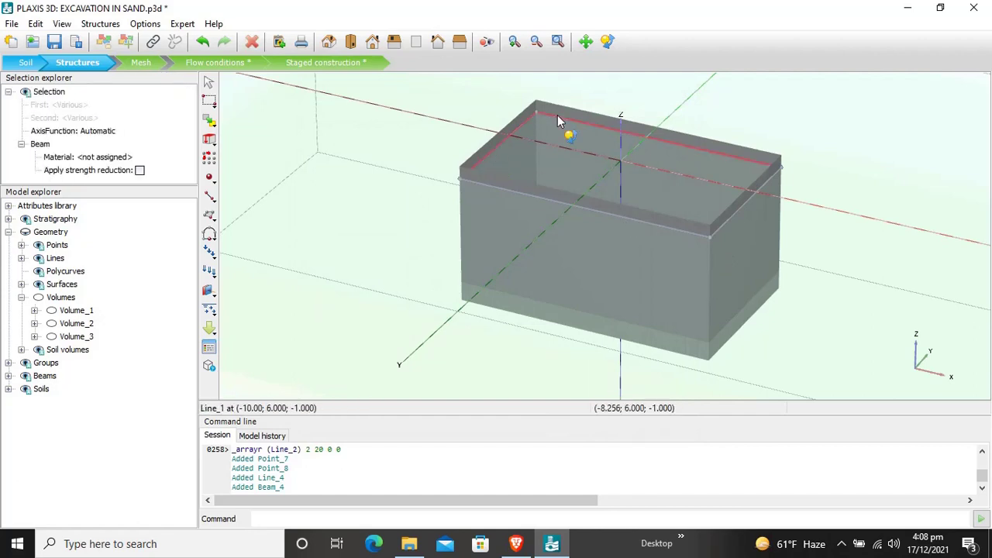
ctrl+click(743, 205)
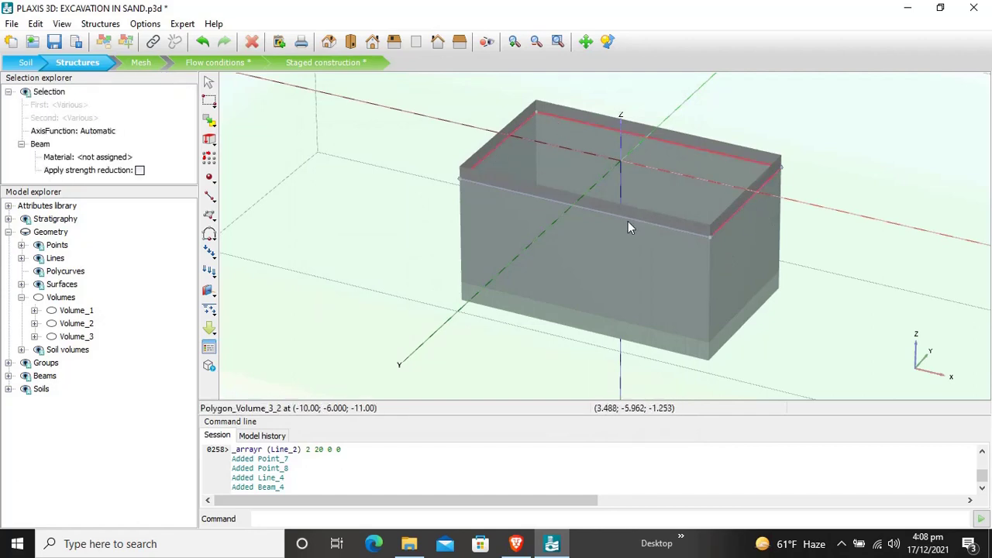
ctrl+click(633, 217)
right_click(633, 217)
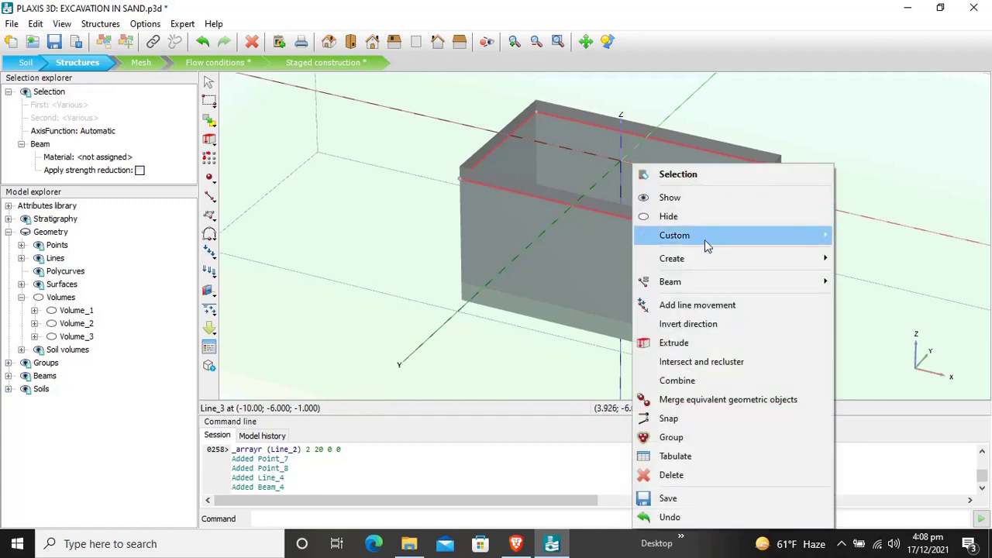
mouse_move(711, 279)
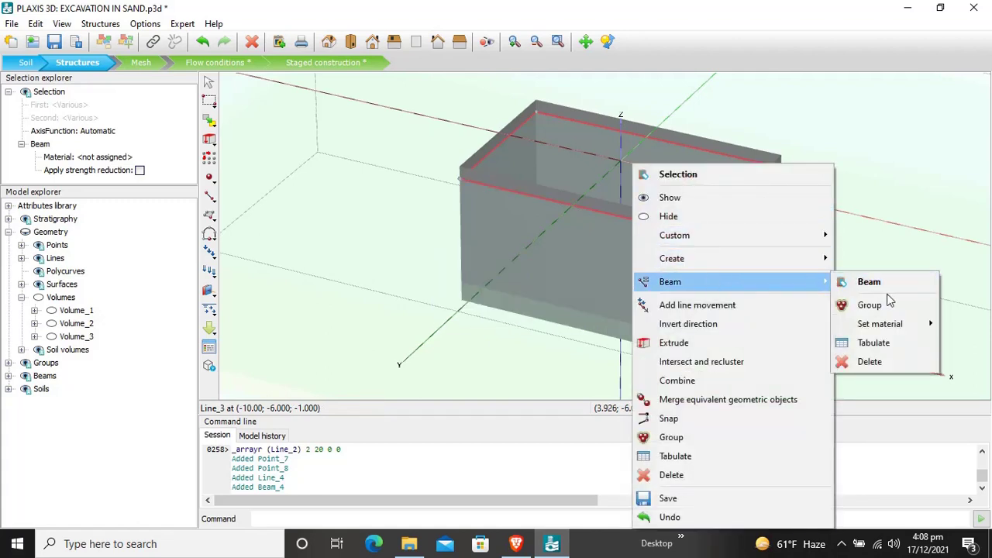
mouse_move(902, 323)
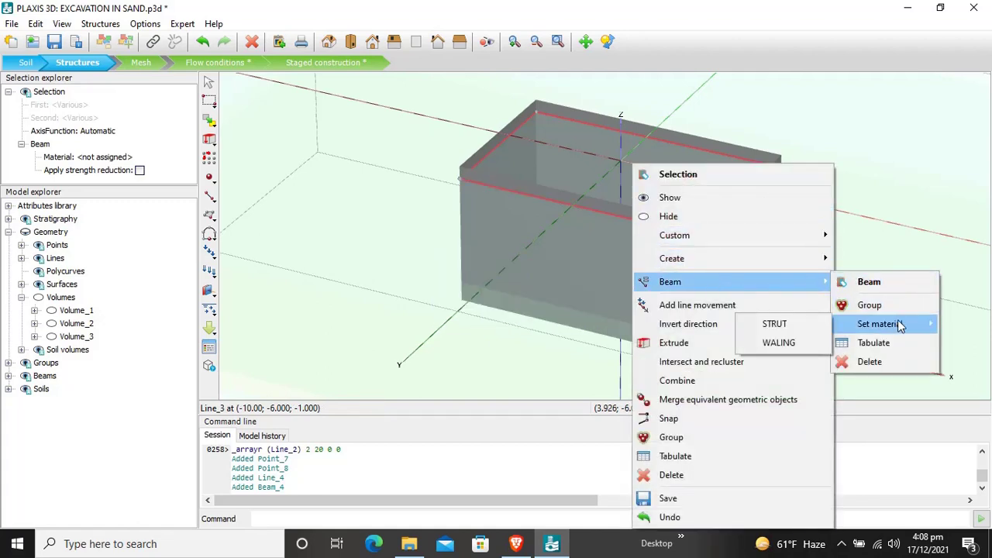
click(779, 343)
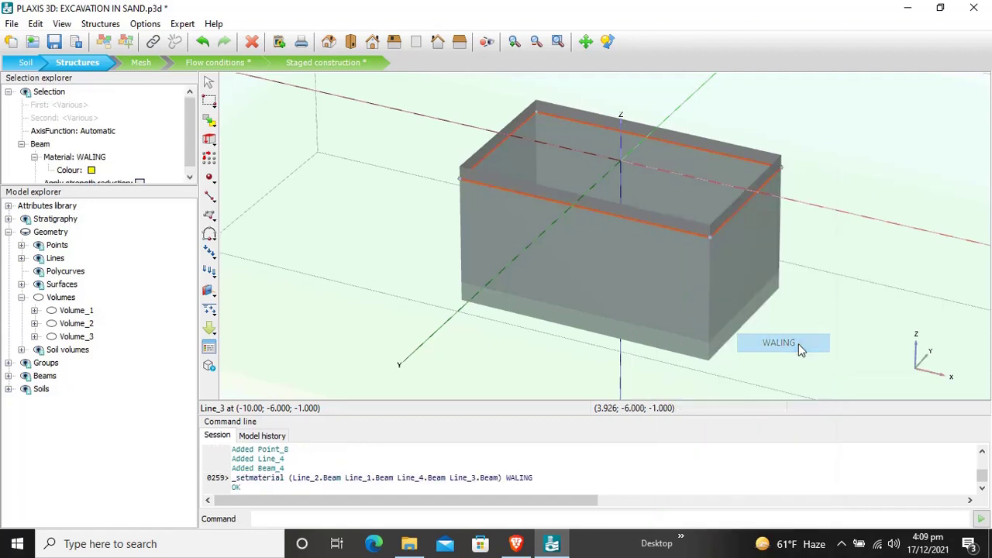
click(845, 245)
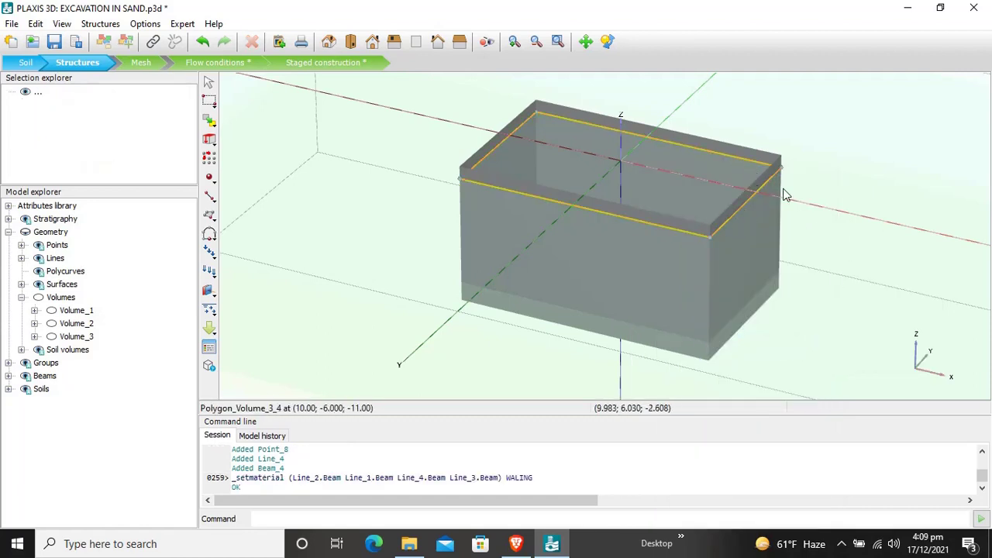
- Draw a beam across the excavation between the long walls, from about (-5, 4.5, 0.5) to (-5.5, -5, 0.5)
right_drag(784, 195, 728, 301)
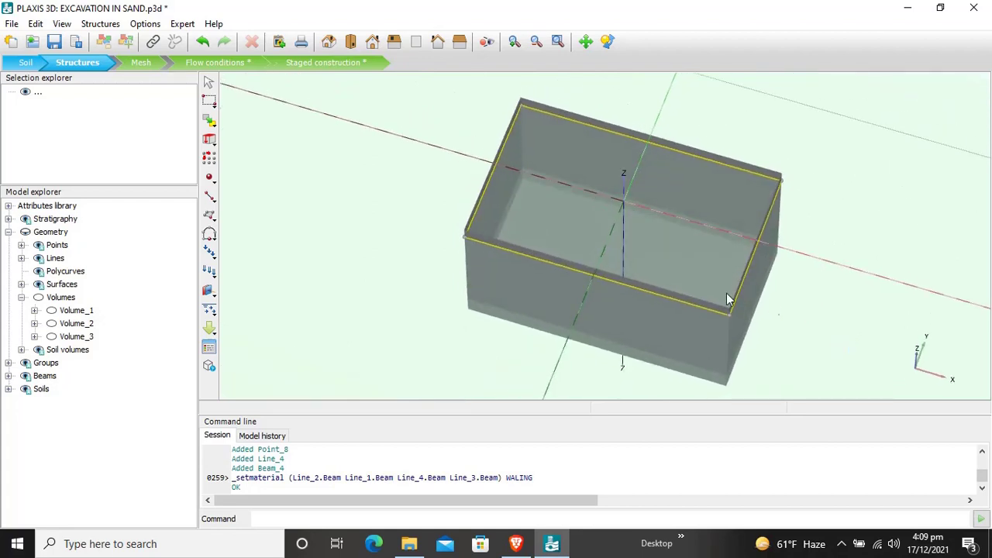
click(209, 291)
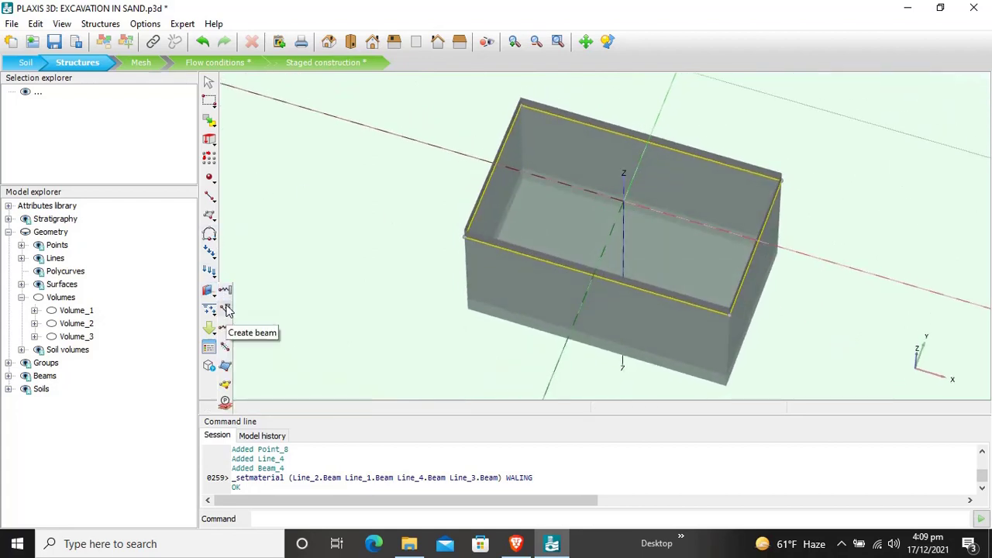
click(226, 310)
click(577, 129)
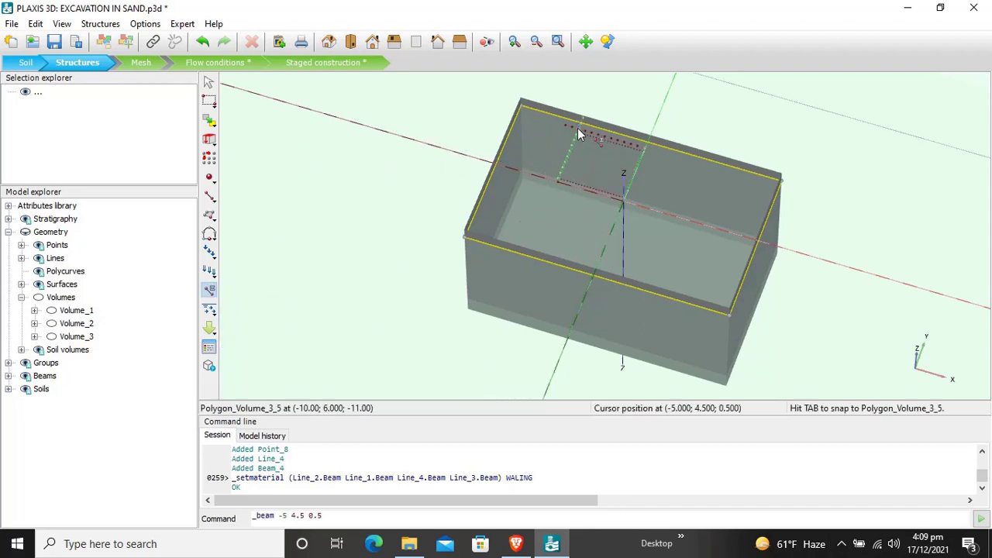
click(527, 231)
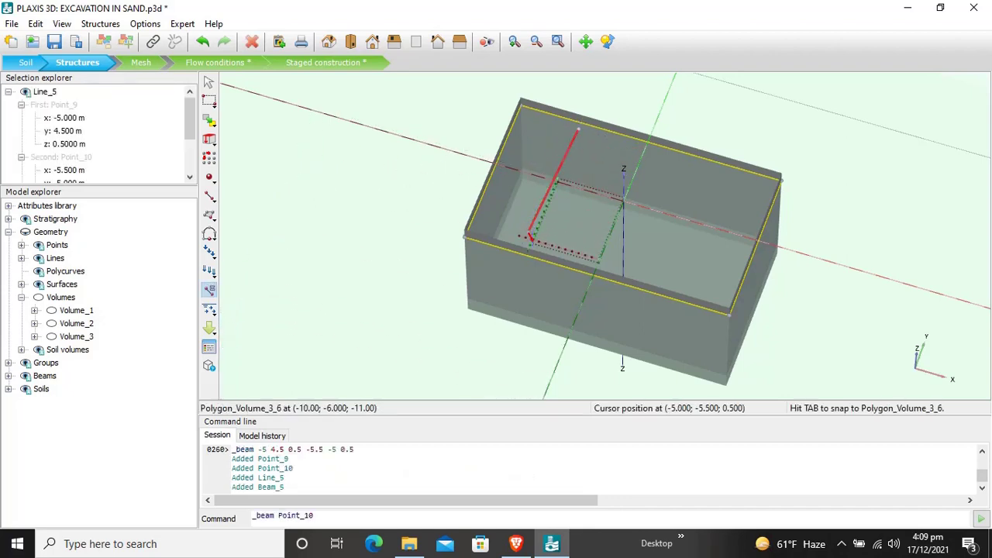
key(Escape)
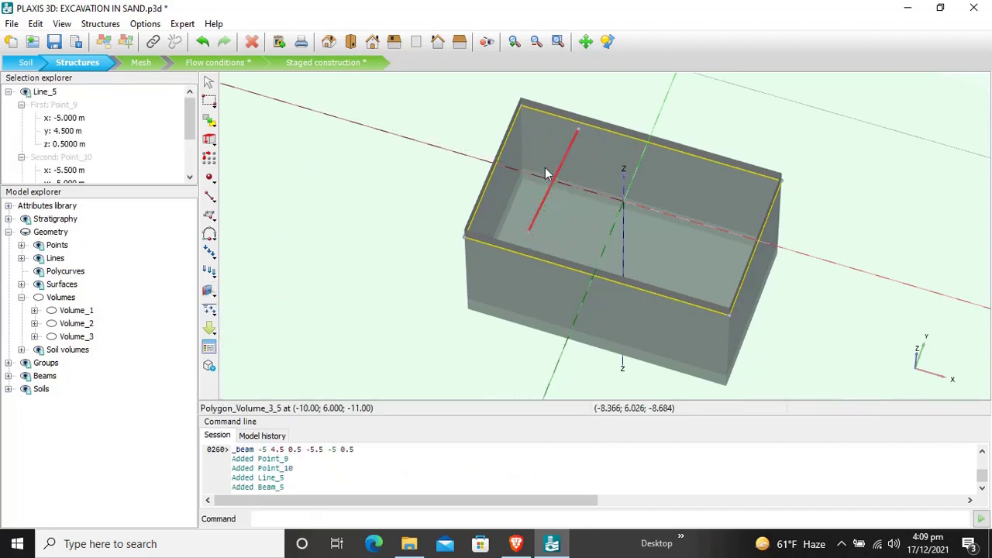
- Set the new cross beam's first point to x -5, y 6, z -1
click(66, 119)
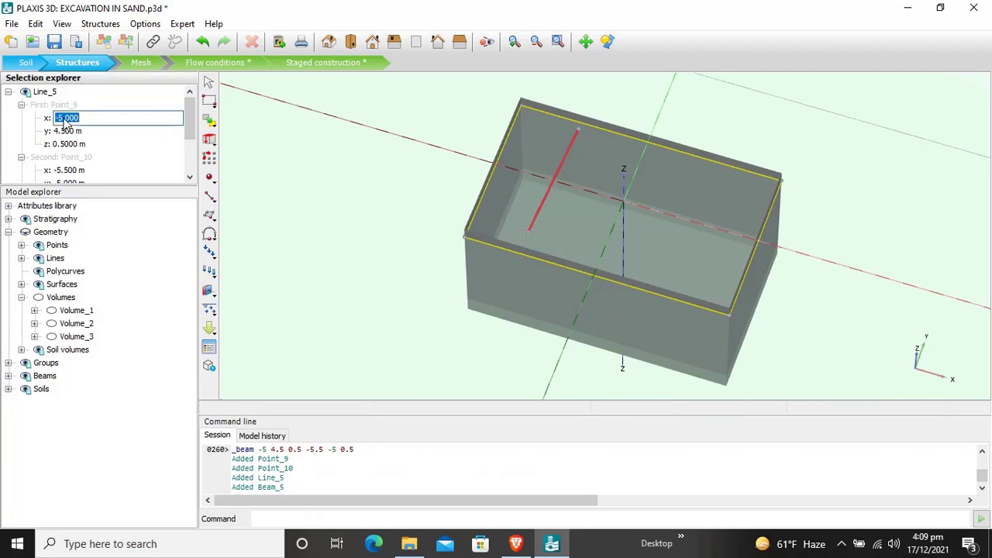
text(-5)
key(Tab)
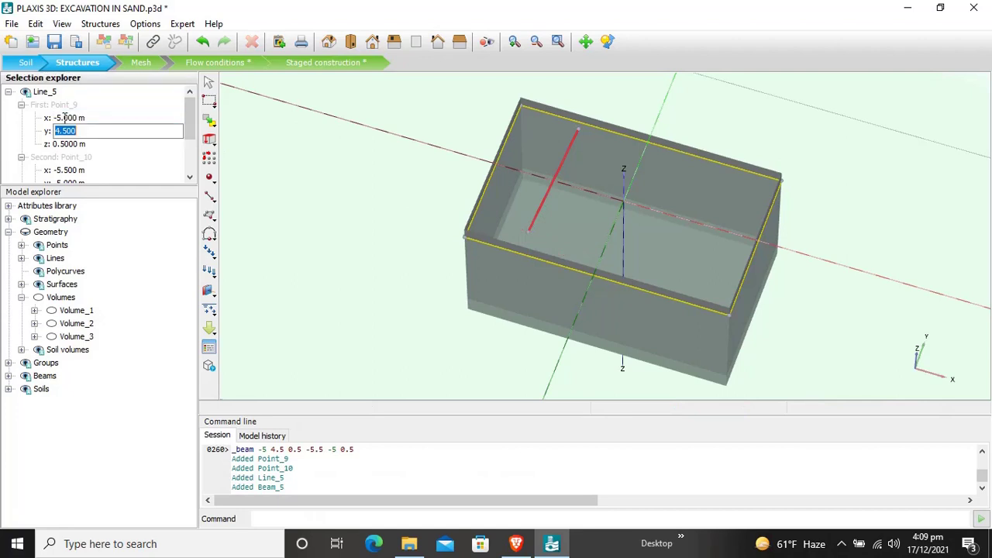
text(6)
key(Tab)
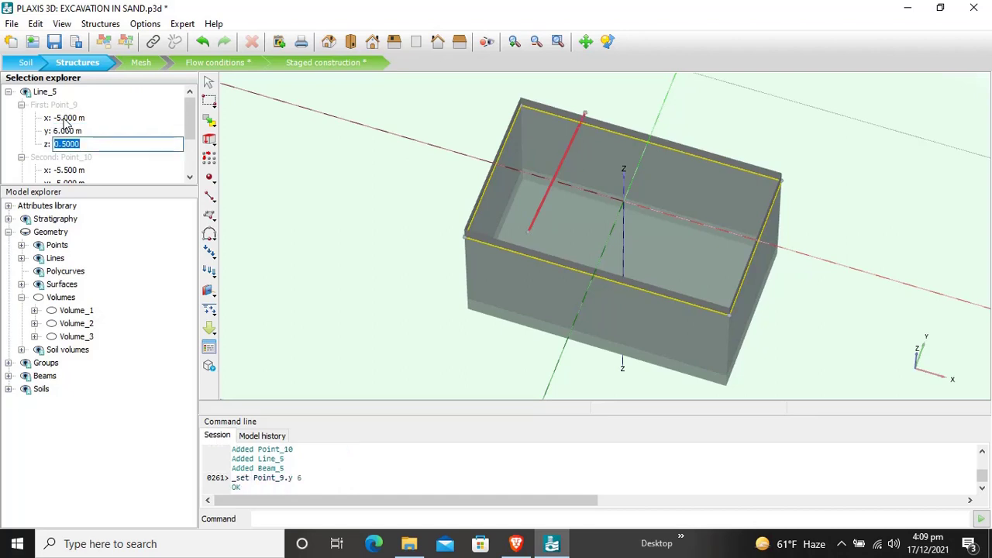
text(-1)
key(Tab)
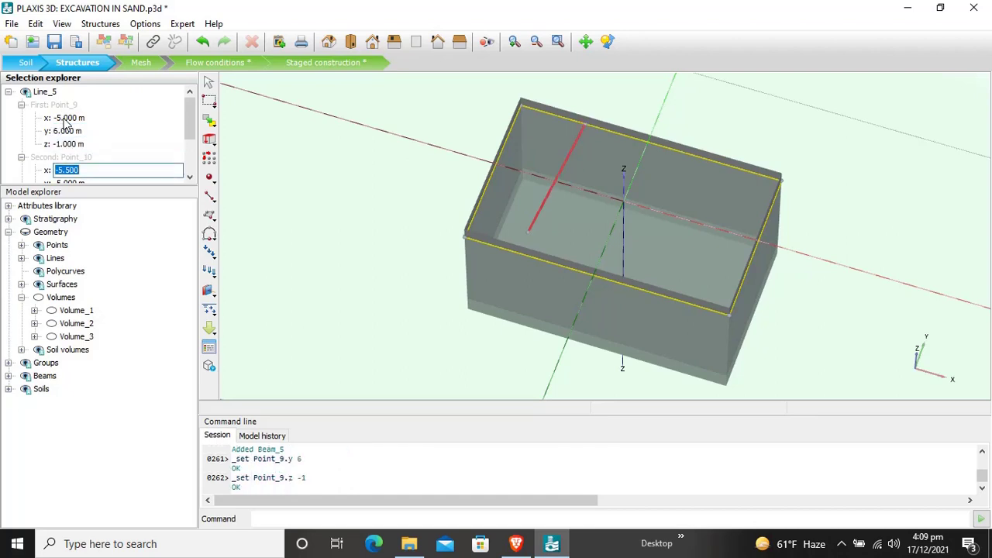
- Set the cross beam's second point to x -5, y -6, z -1
text(-5)
key(Tab)
text(-6)
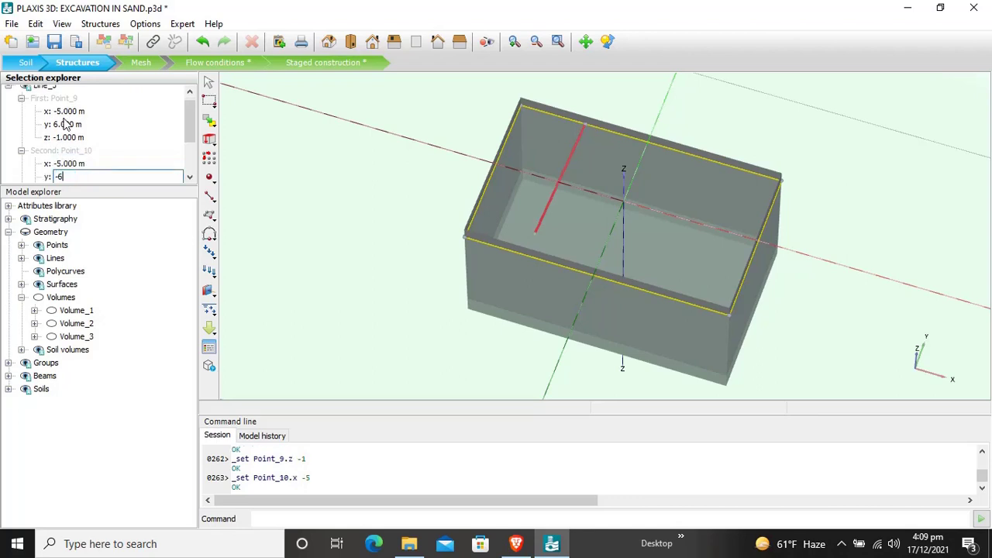
key(Tab)
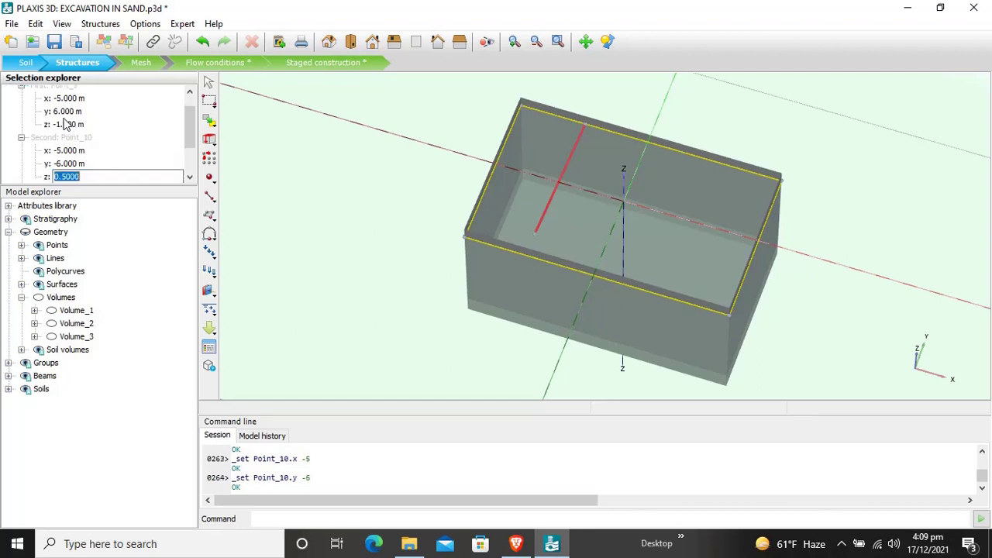
text(-)
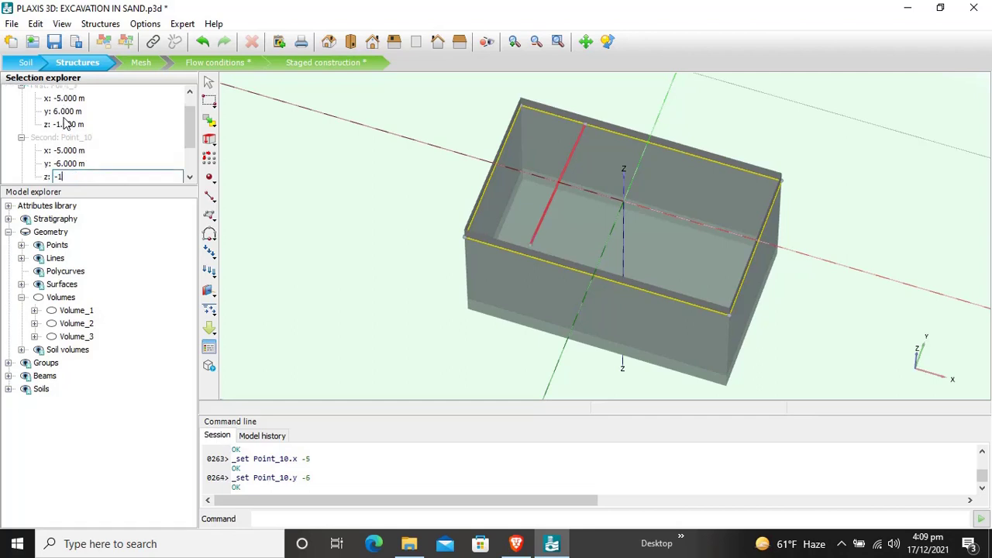
text(1)
key(Return)
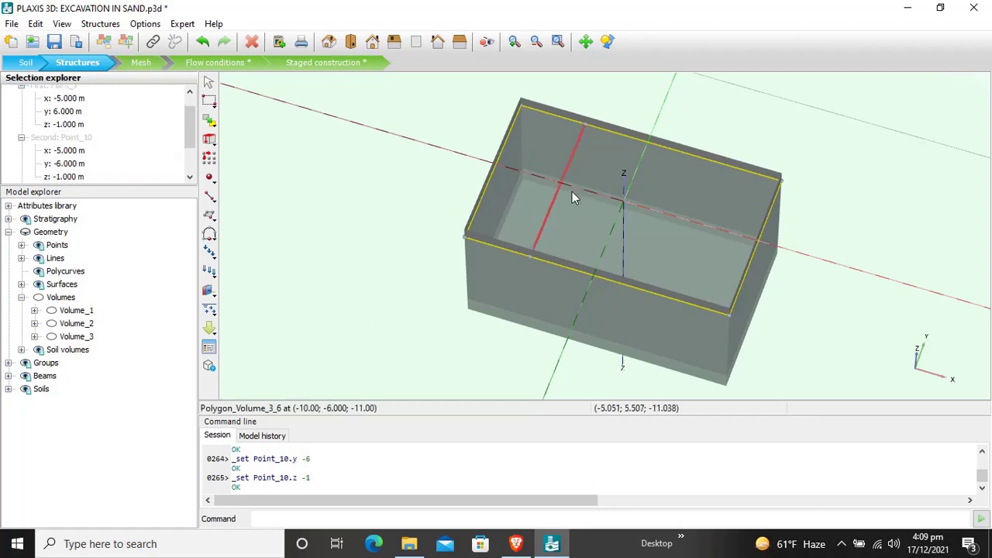
- Assign the STRUT material to the cross beam at x -5
click(581, 170)
click(581, 174)
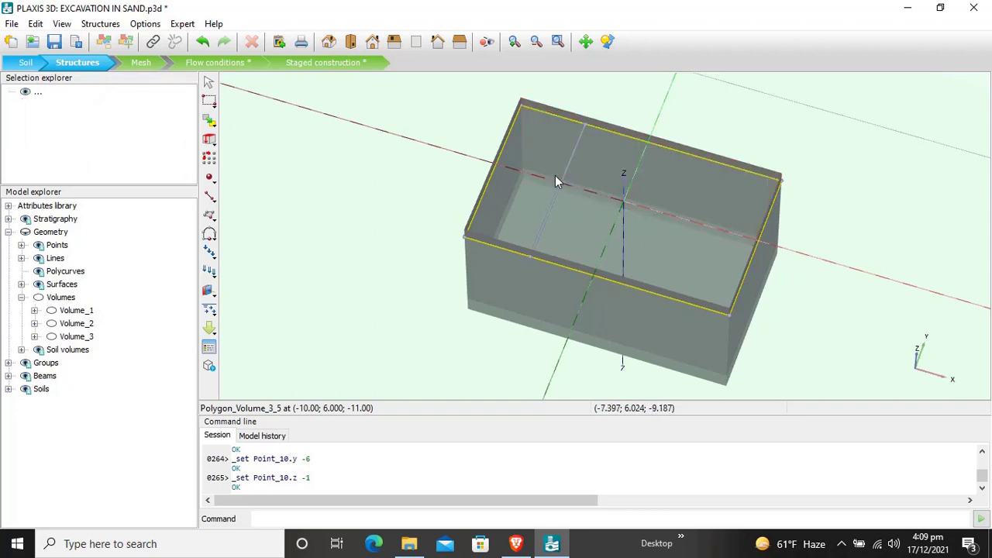
click(563, 173)
right_click(563, 173)
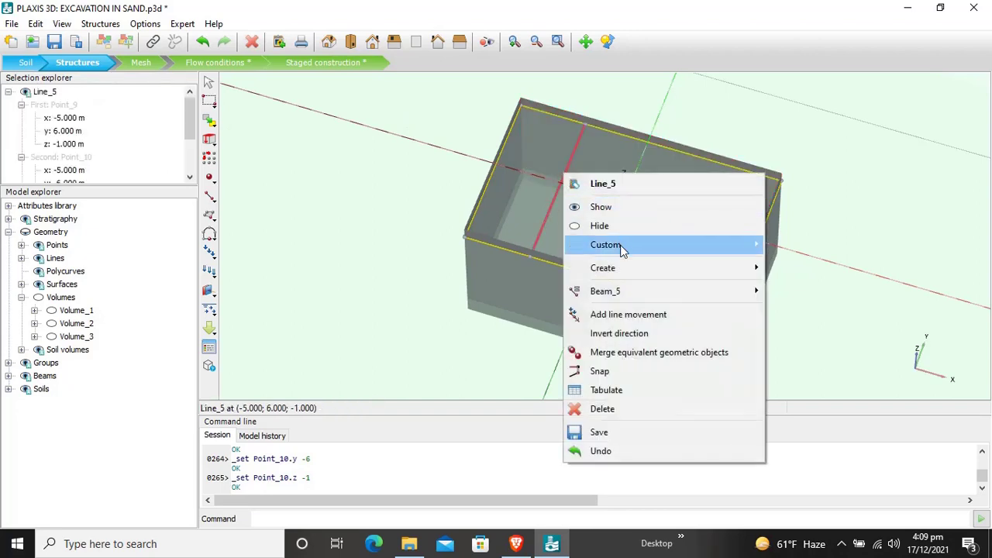
mouse_move(640, 291)
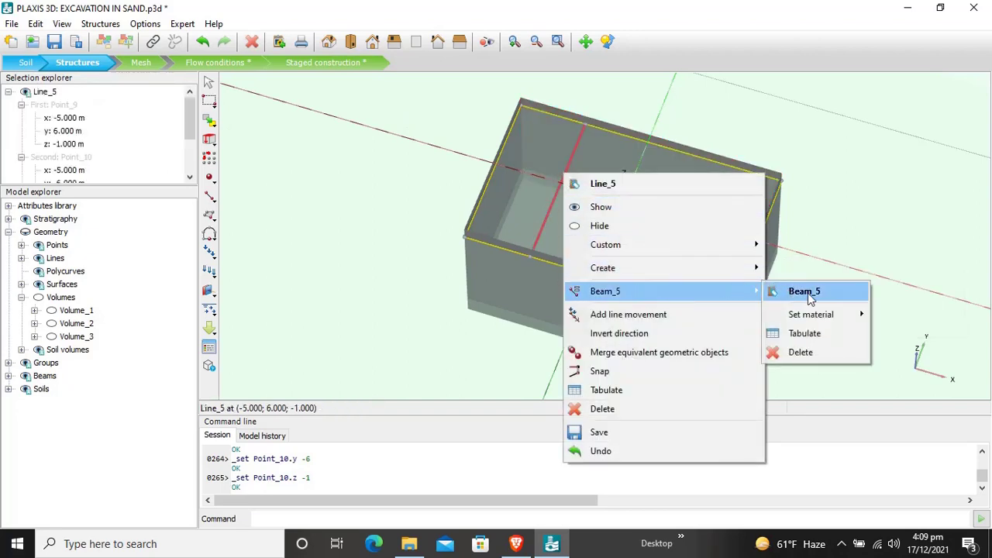
click(868, 313)
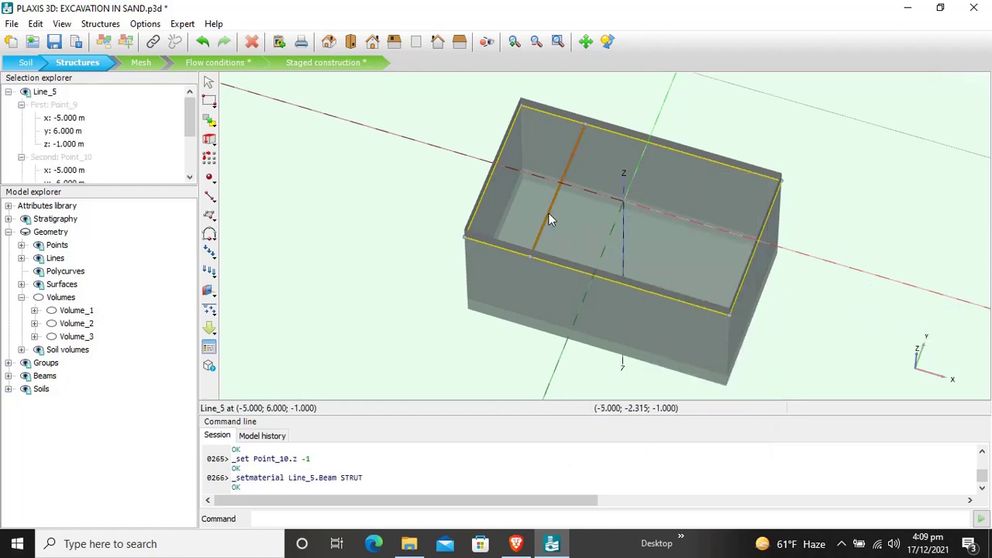
- Array the strut beam in the x direction with 3 columns spaced 5, and clear the selection
click(209, 157)
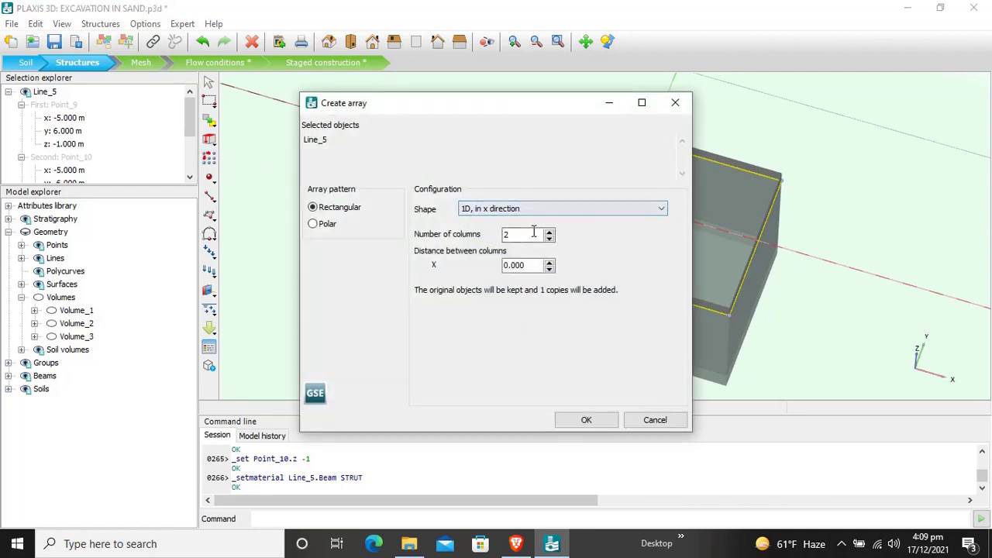
double_click(506, 235)
text(3)
click(535, 264)
drag(535, 264, 481, 259)
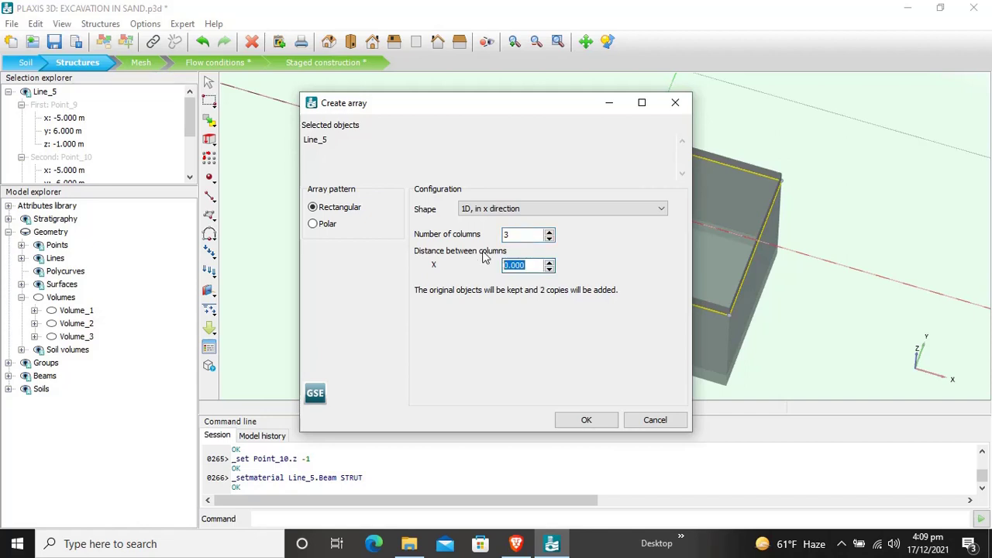
text(5)
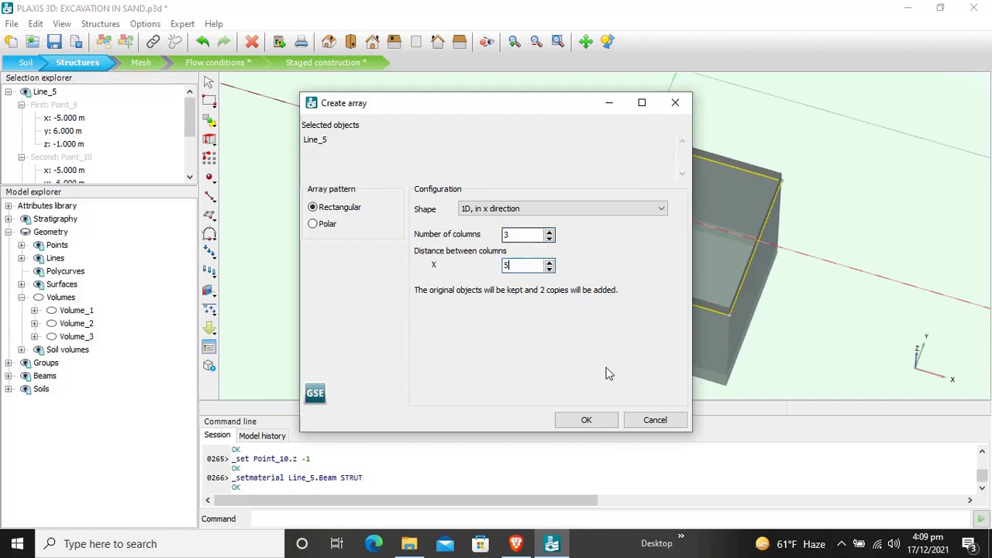
click(610, 422)
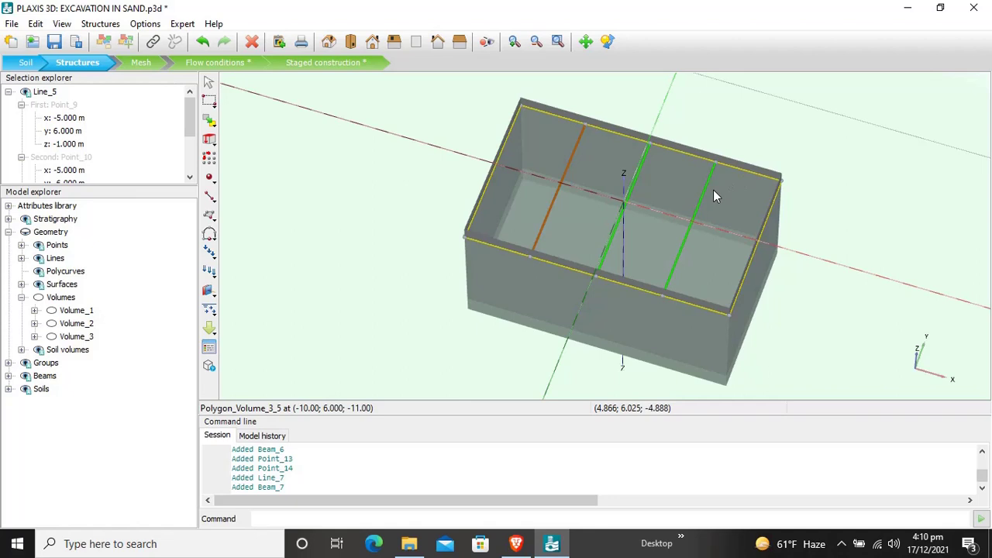
click(873, 162)
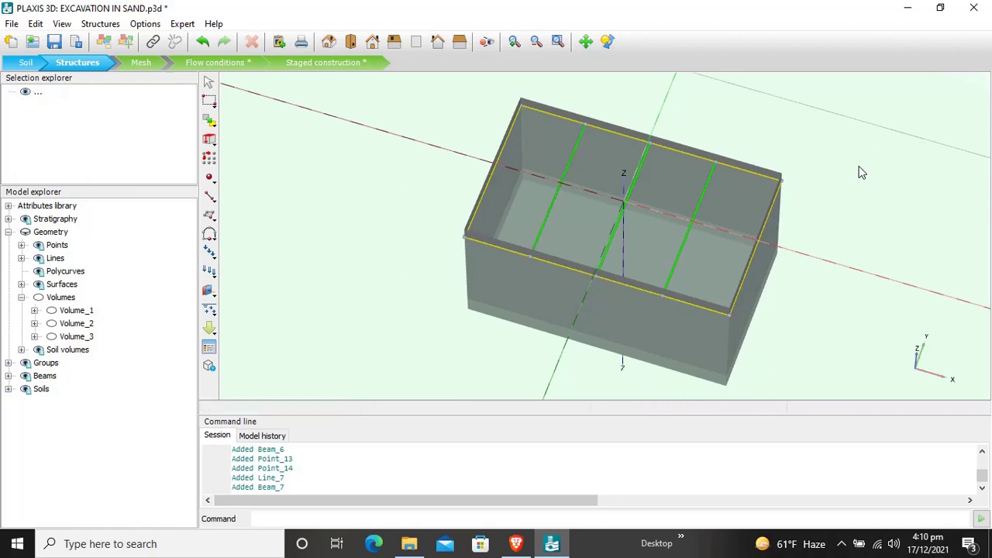
- Draw a node-to-node anchor outside the short wall at x 10, from about (15.5, 2.5, 0.5) to (23.5, -2.5, 0.5)
scroll(859, 172, down, 3)
scroll(860, 166, up, 5)
scroll(857, 164, down, 3)
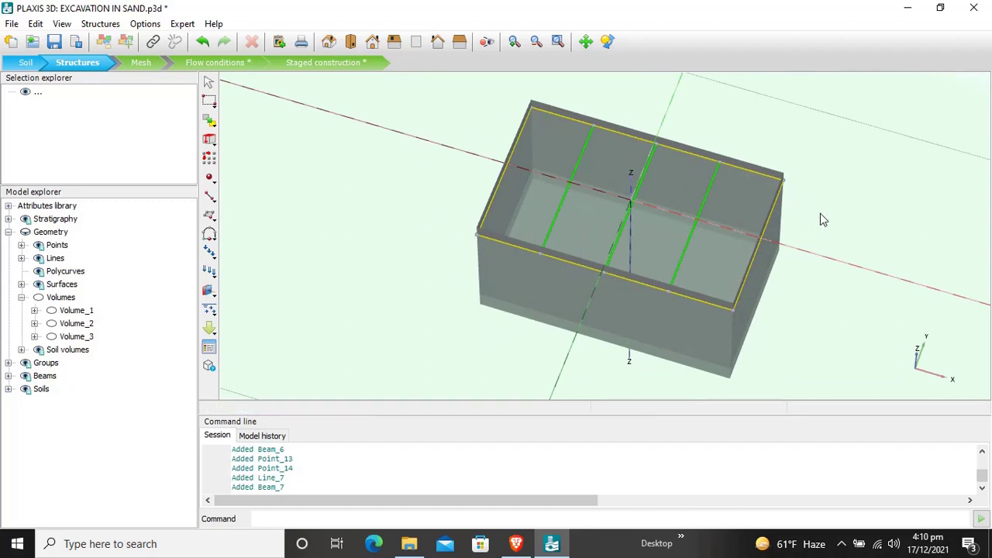
click(330, 41)
scroll(622, 208, up, 6)
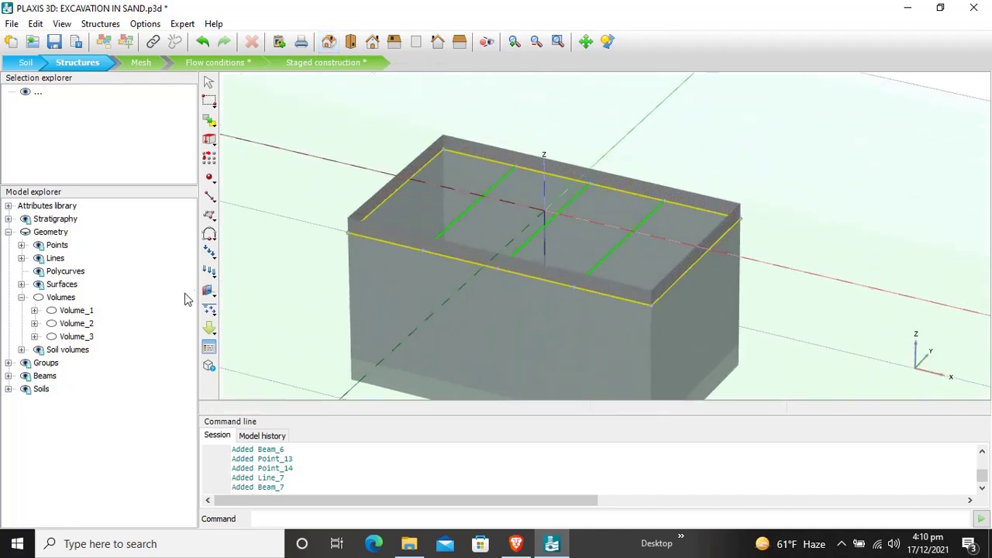
click(209, 291)
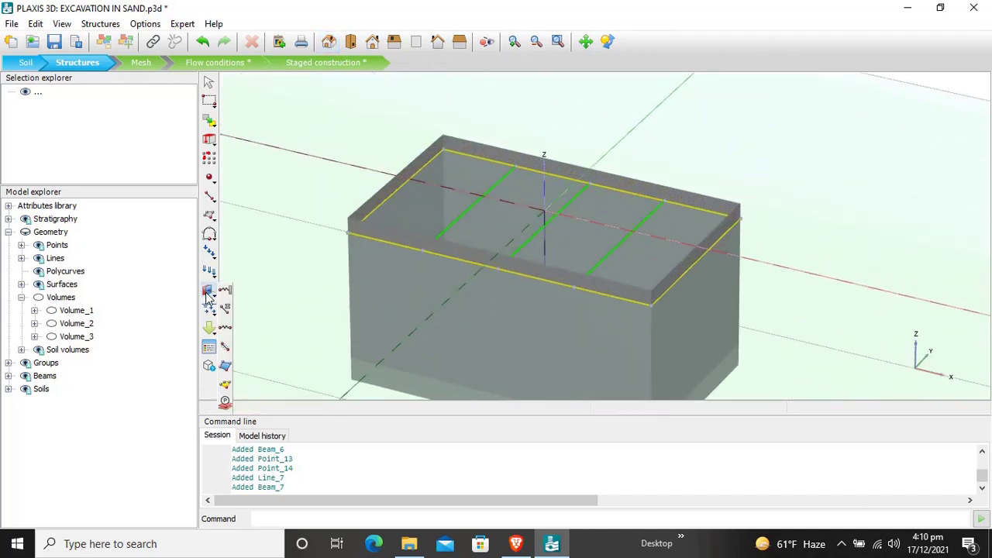
click(226, 329)
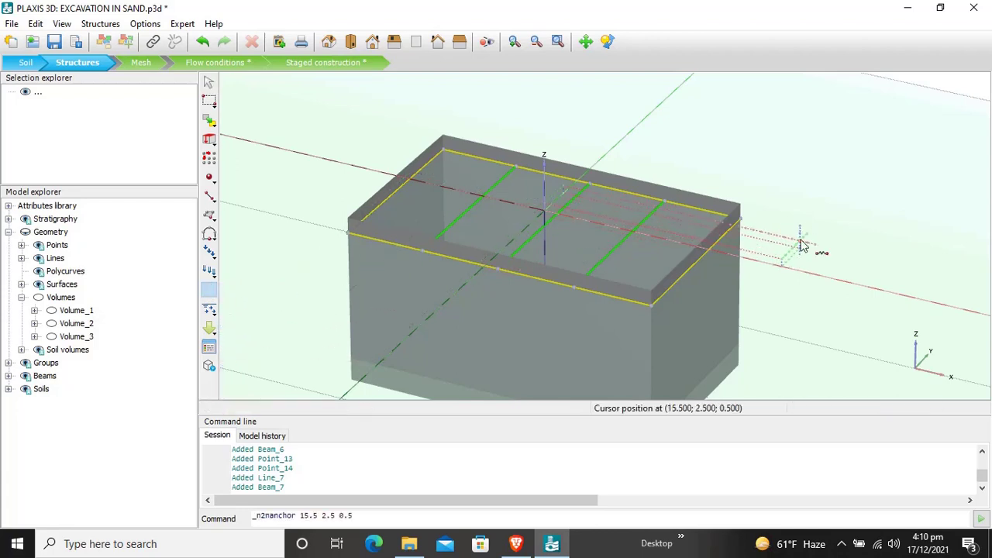
click(889, 307)
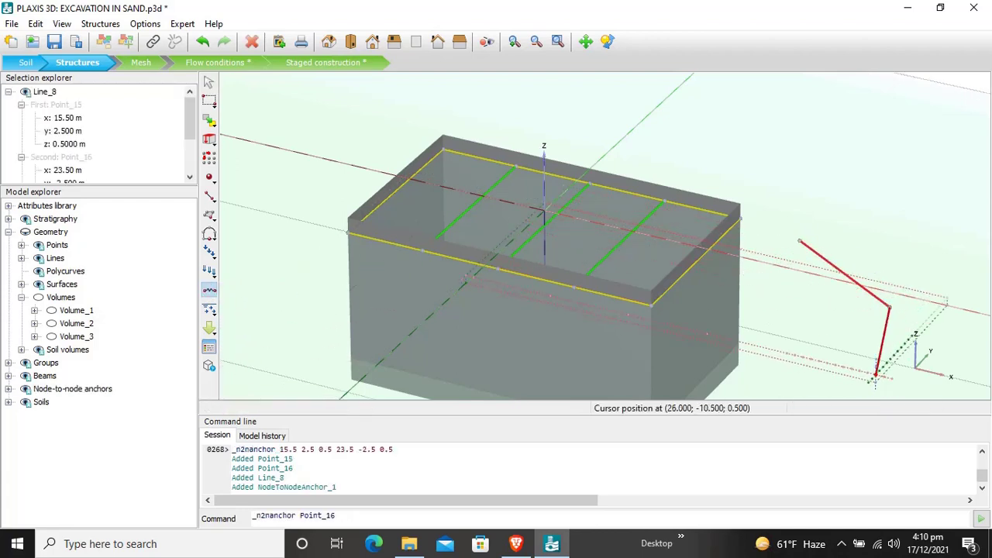
right_click(875, 380)
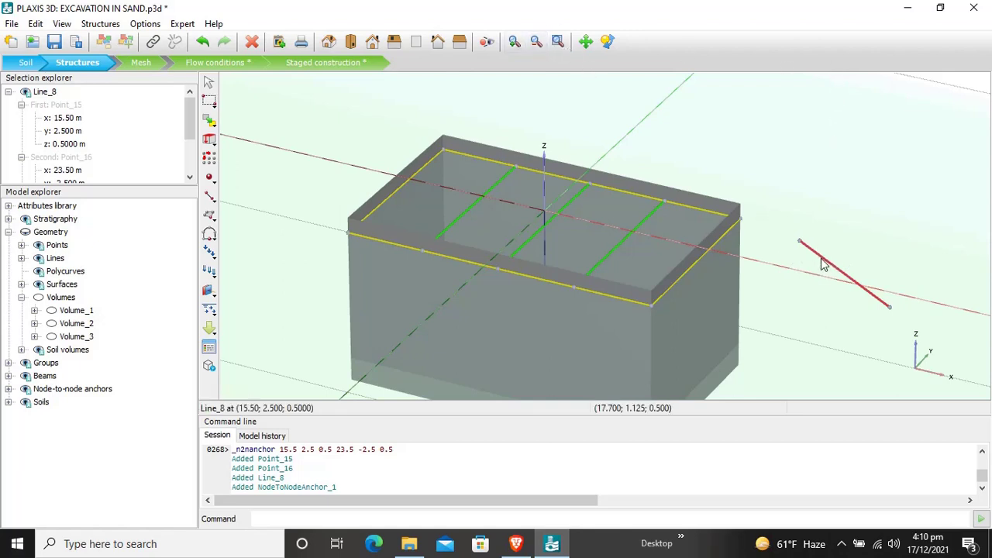
- Set the anchor's first point to x 10, y 2, z -1
click(68, 118)
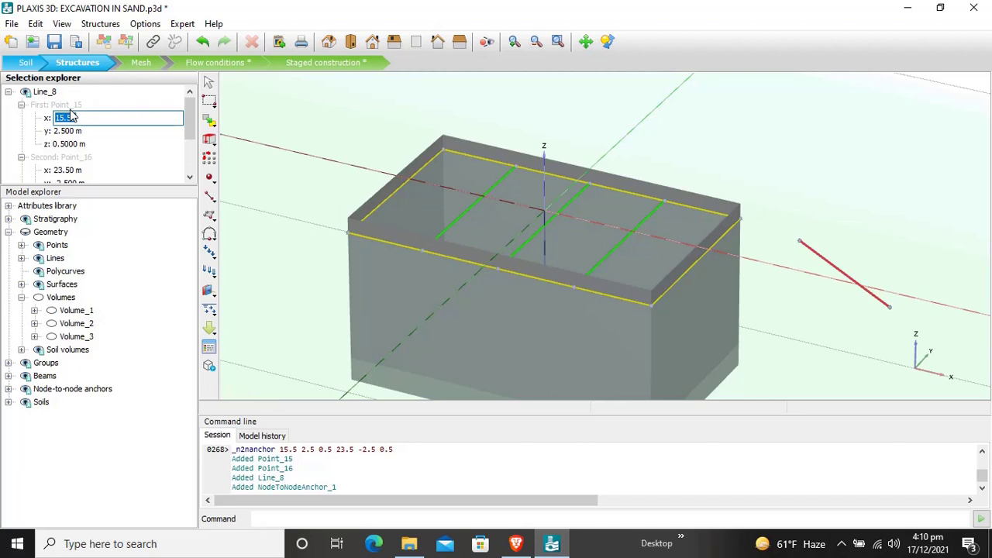
text(10)
key(Return)
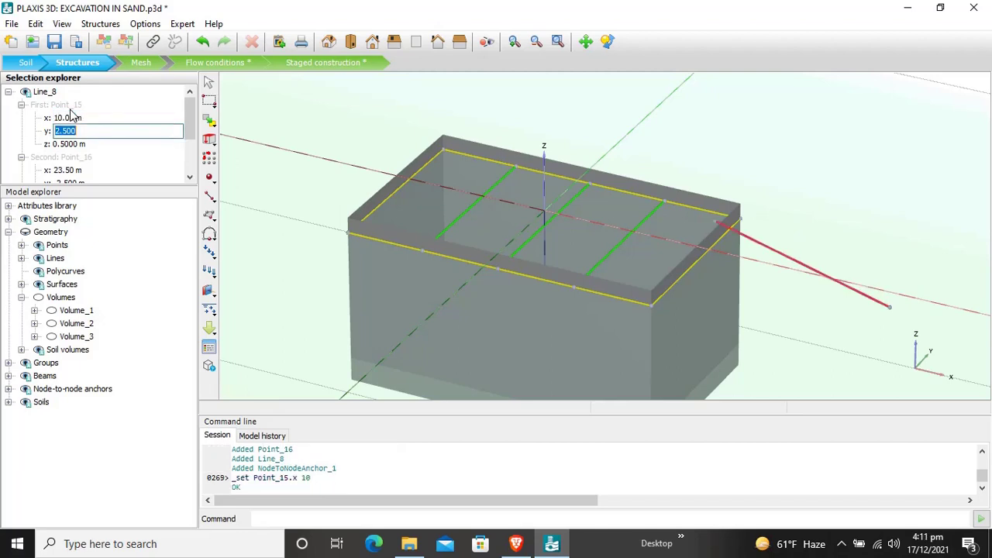
text(2)
key(Return)
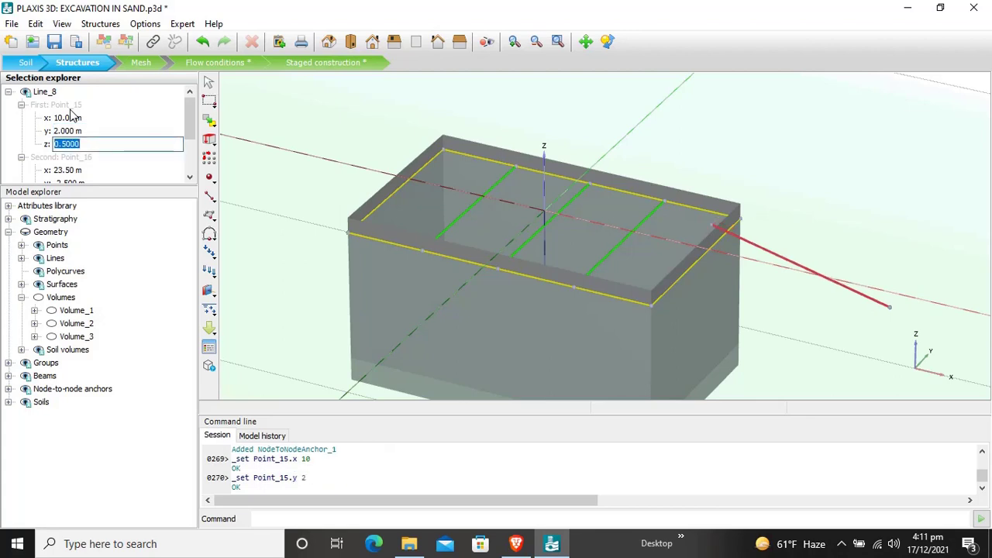
text(-1)
key(Return)
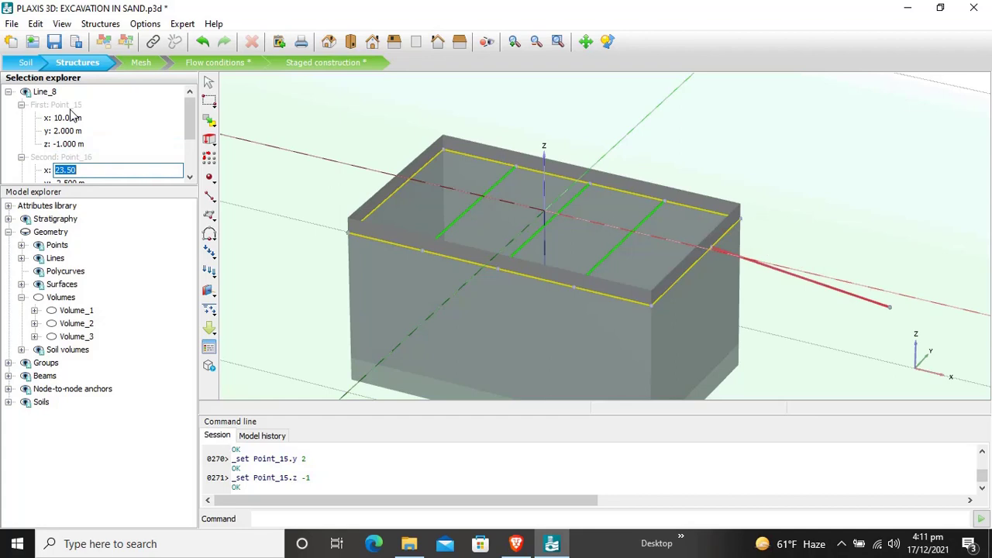
- Set the anchor's second point to x 19, y 2, z -7
text(19)
key(Return)
text(2)
key(Return)
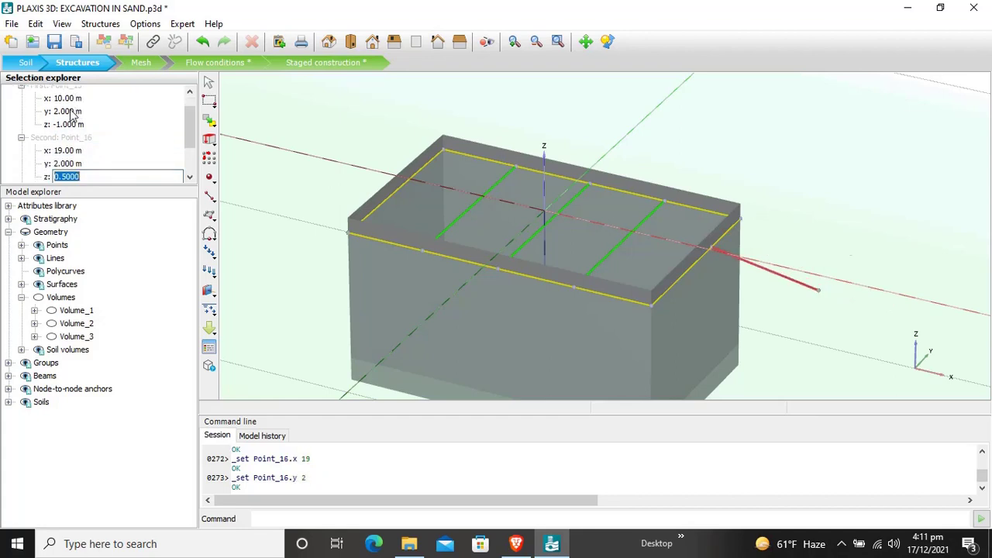
text(-7)
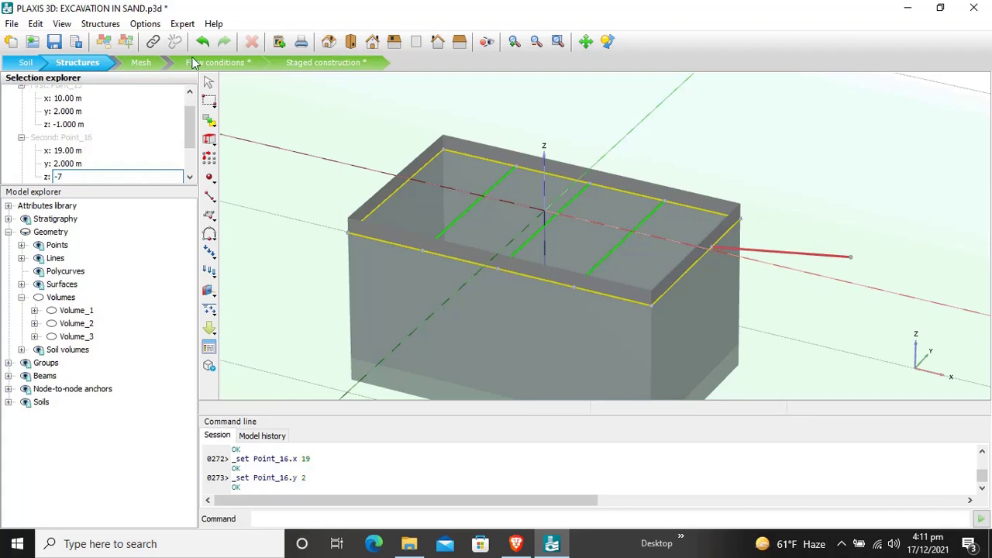
key(Return)
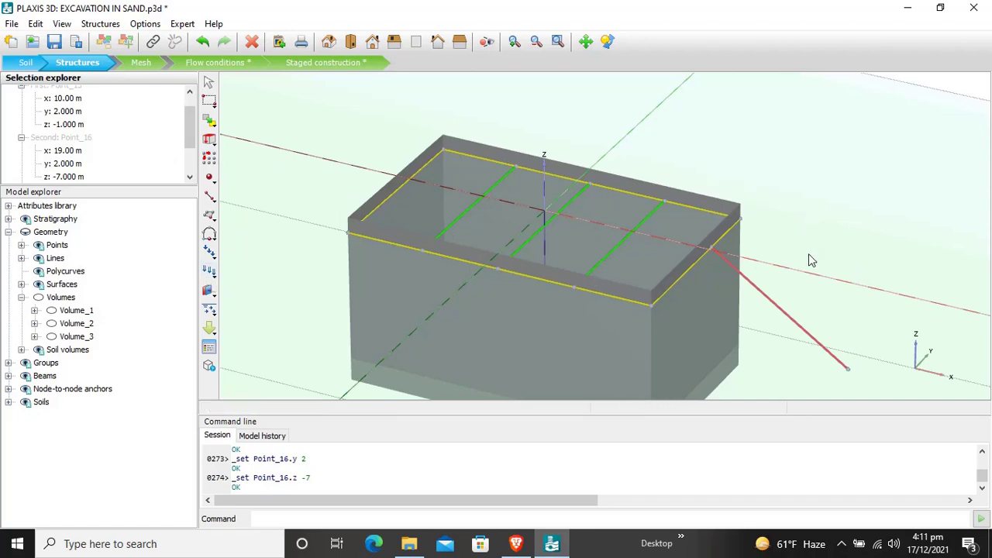
- Draw a second node-to-node anchor outside the short wall at x -10, from about (-13.5, -4, 0.5) to (-21.5, -12.5, 0.5)
right_drag(808, 254, 553, 240)
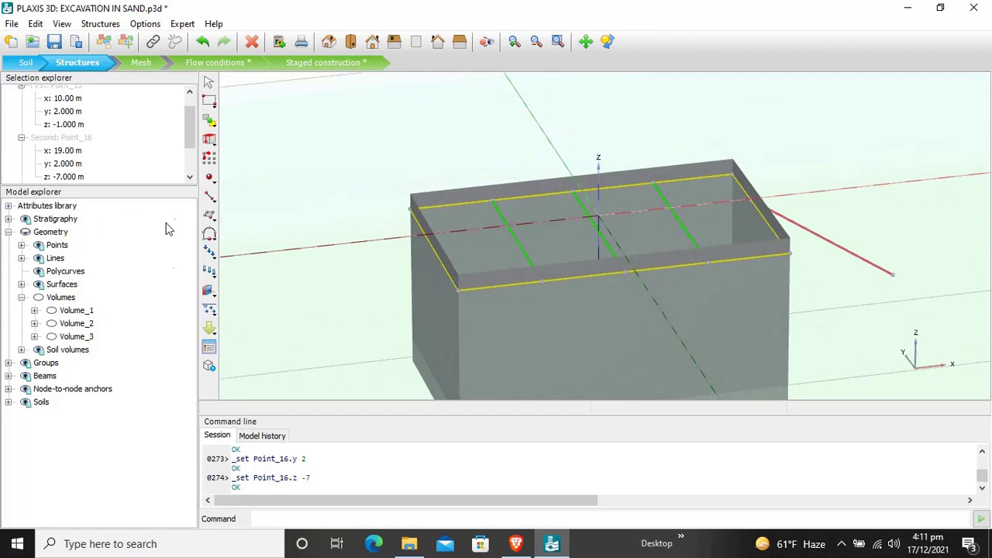
click(208, 290)
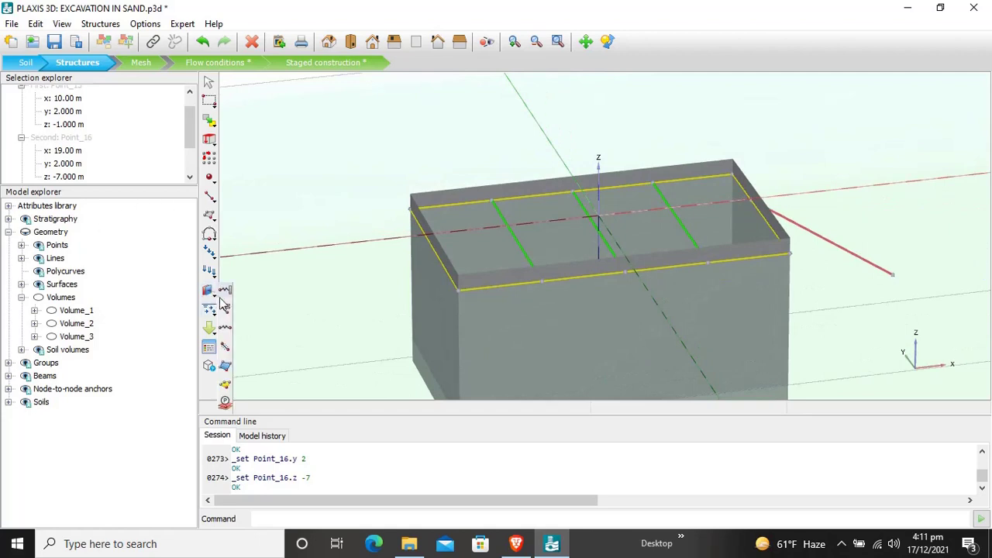
click(226, 347)
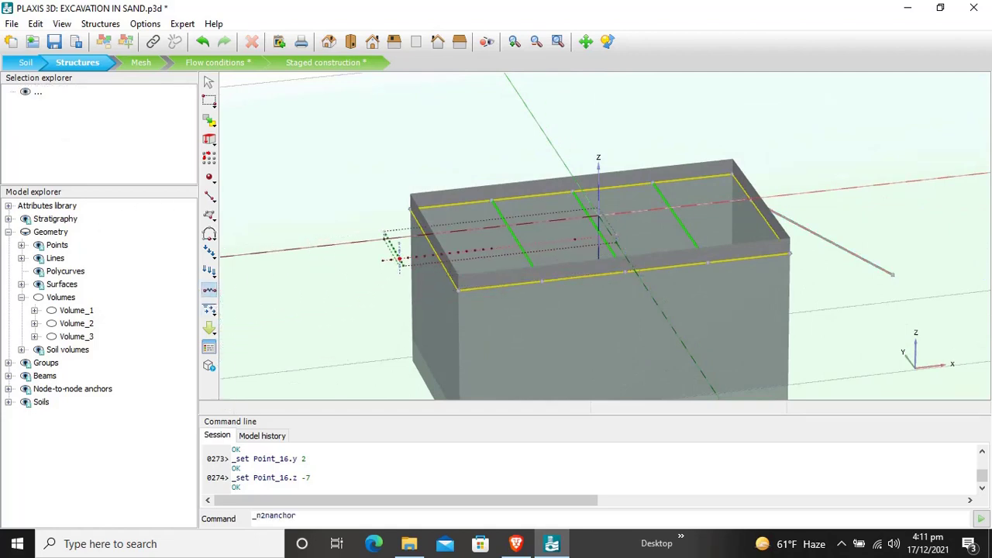
click(392, 259)
click(285, 333)
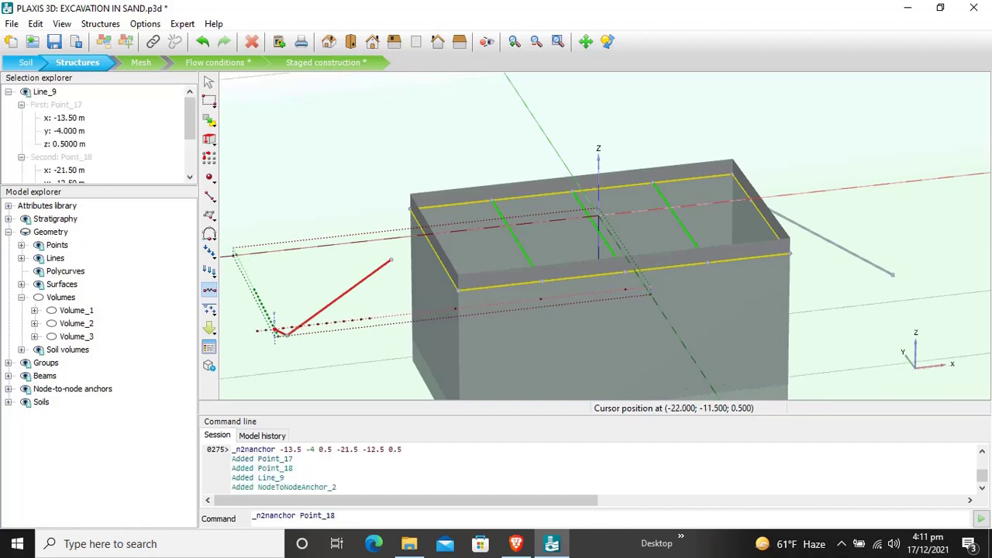
key(Escape)
- Set the first point of the new anchor outside the negative-x short wall to x -10, y 2, z -1
click(66, 117)
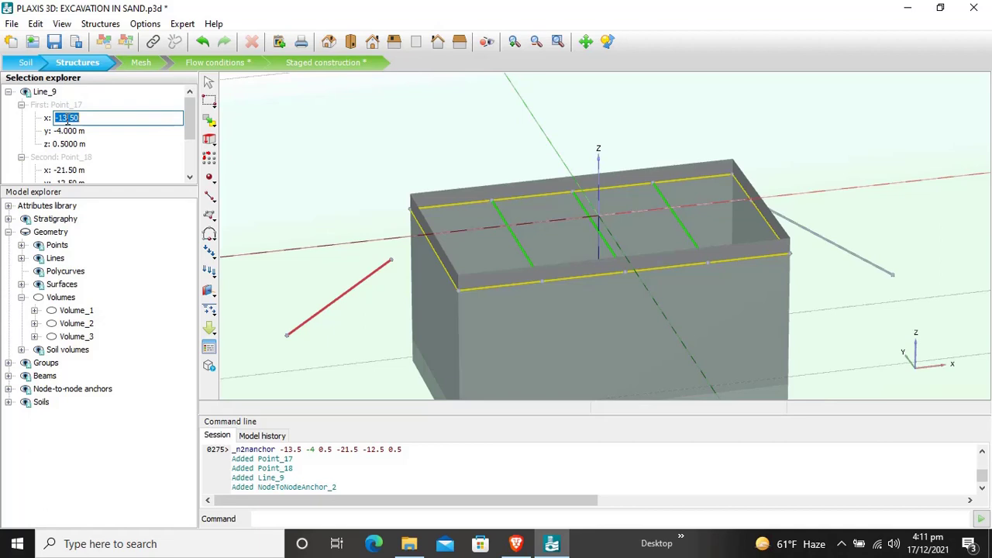
text(-10)
key(Return)
text(2)
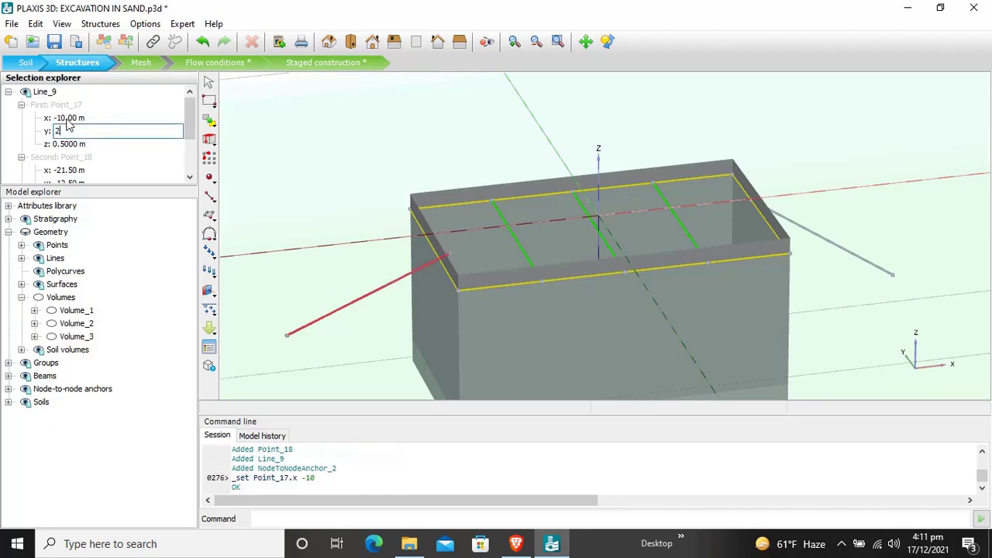
key(Return)
text(-1)
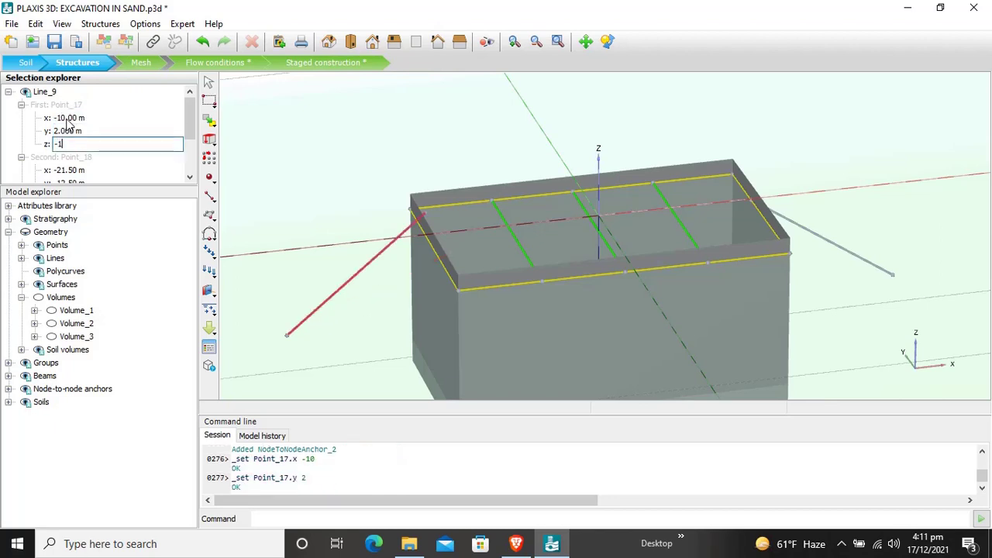
key(Return)
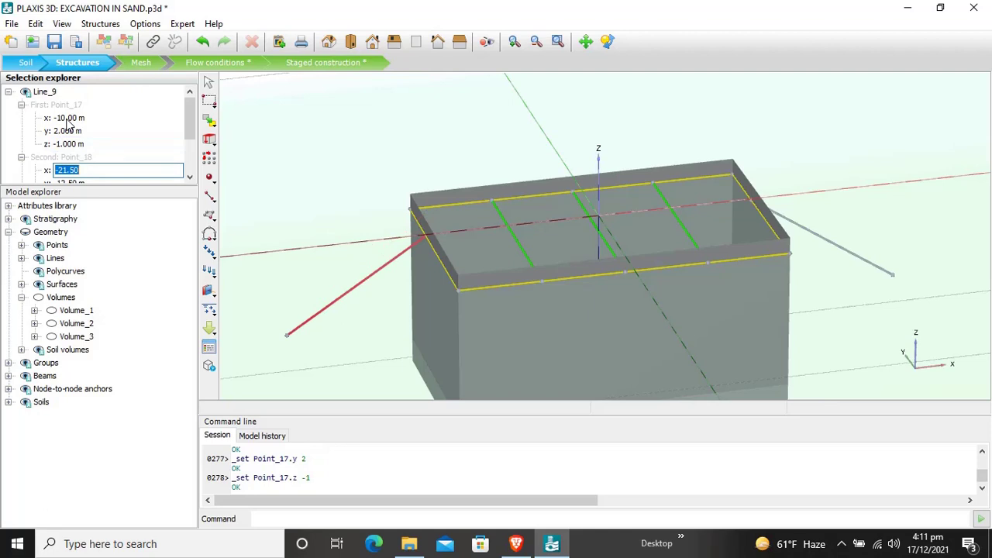
- Set the same anchor's second point to x -19, y 2, z -7 and clear the selection
text(-19)
key(Return)
text(2)
key(Return)
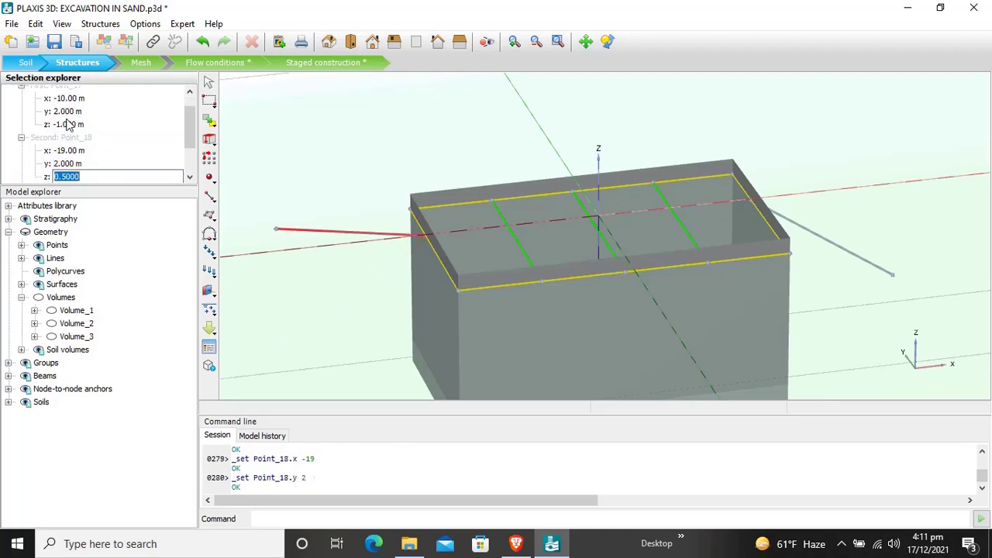
text(-7)
key(Return)
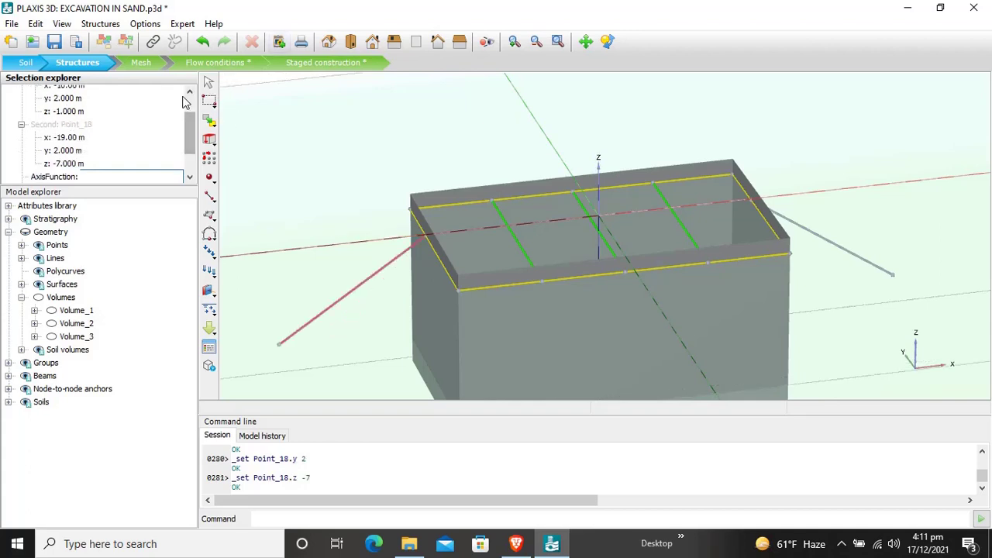
click(950, 275)
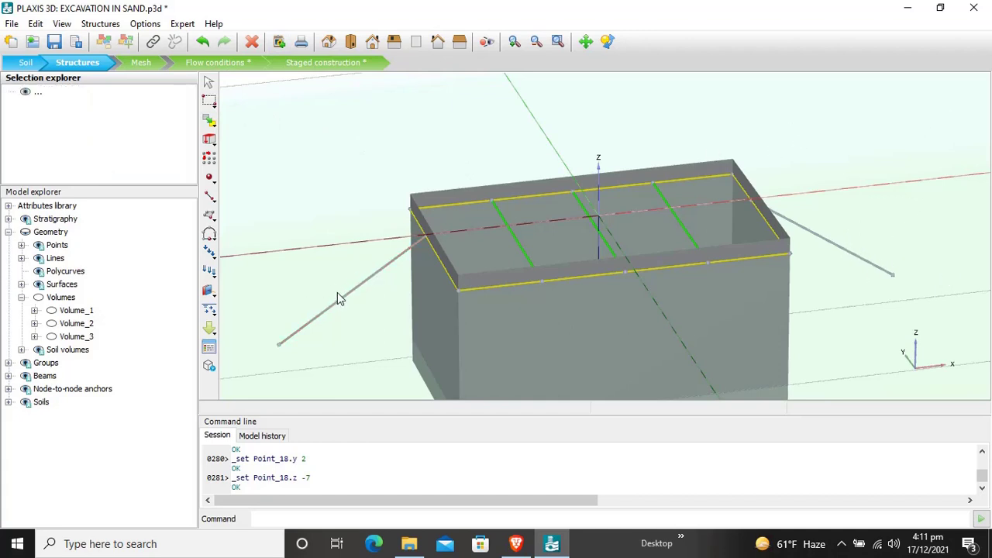
- Draw an embedded beam near the outer end of the negative-x anchor, from about (-23, -13, 0.5) to (-25, -15, 0.5)
click(209, 296)
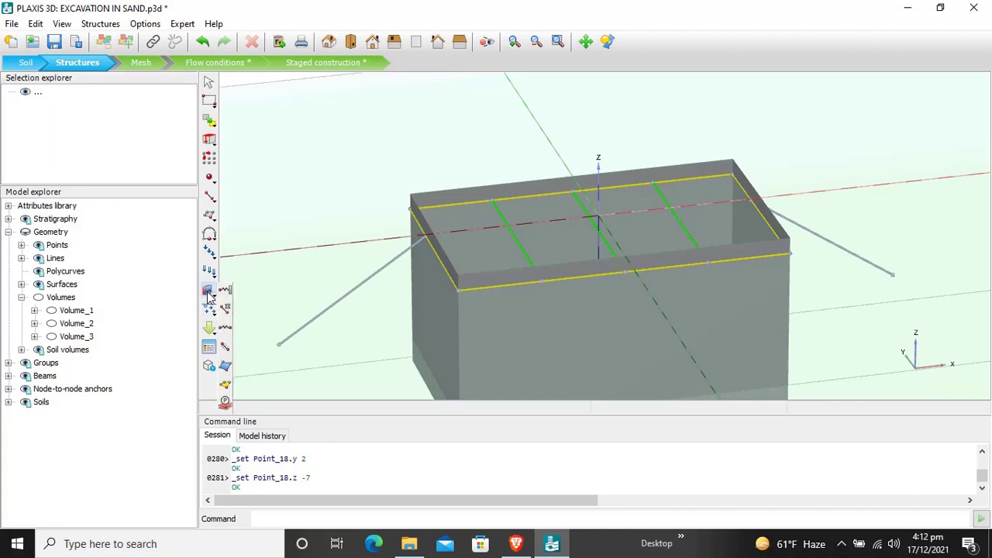
click(227, 349)
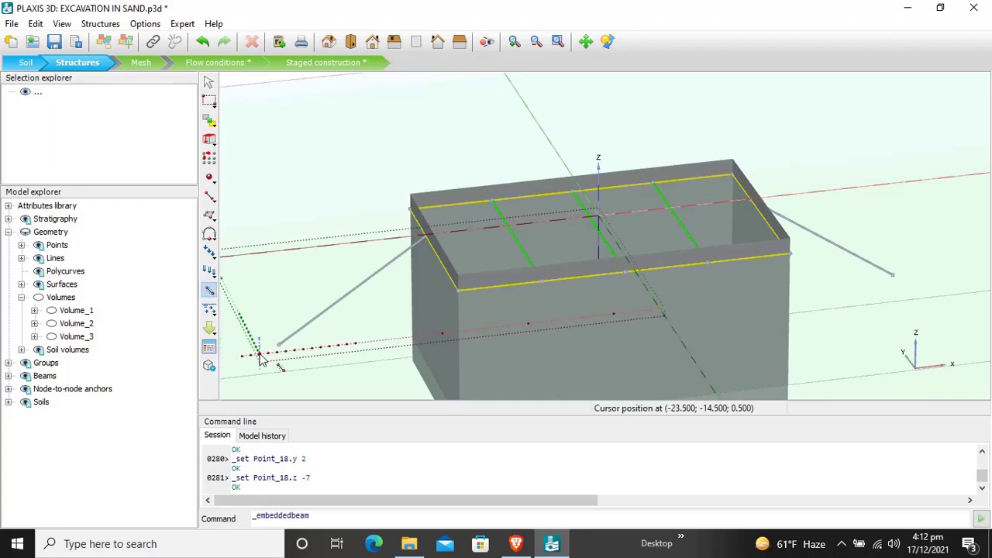
click(262, 343)
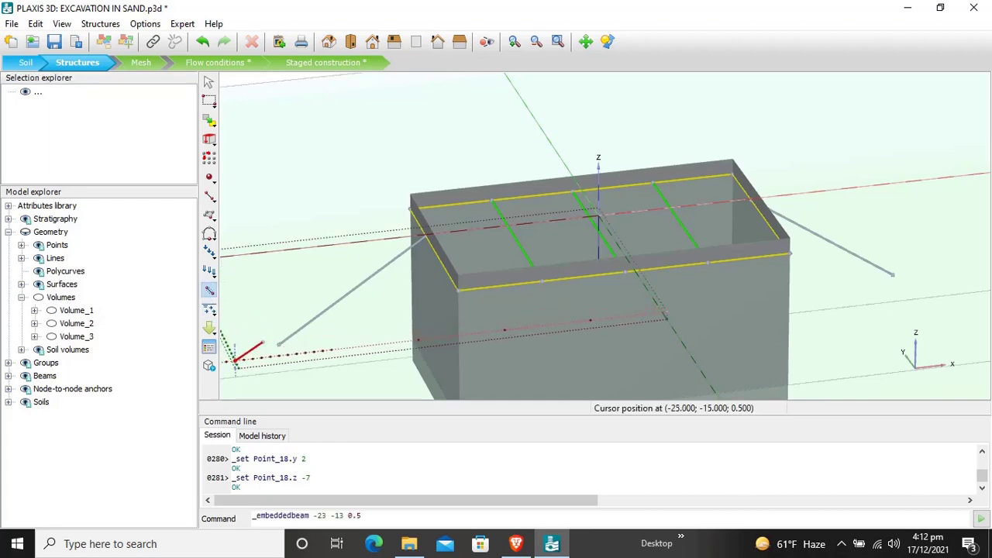
click(242, 380)
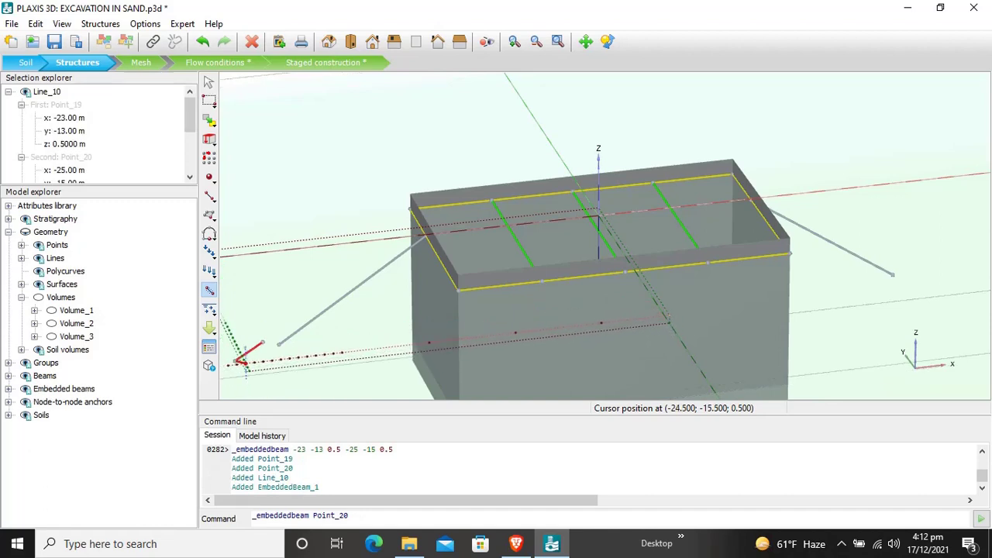
right_click(252, 355)
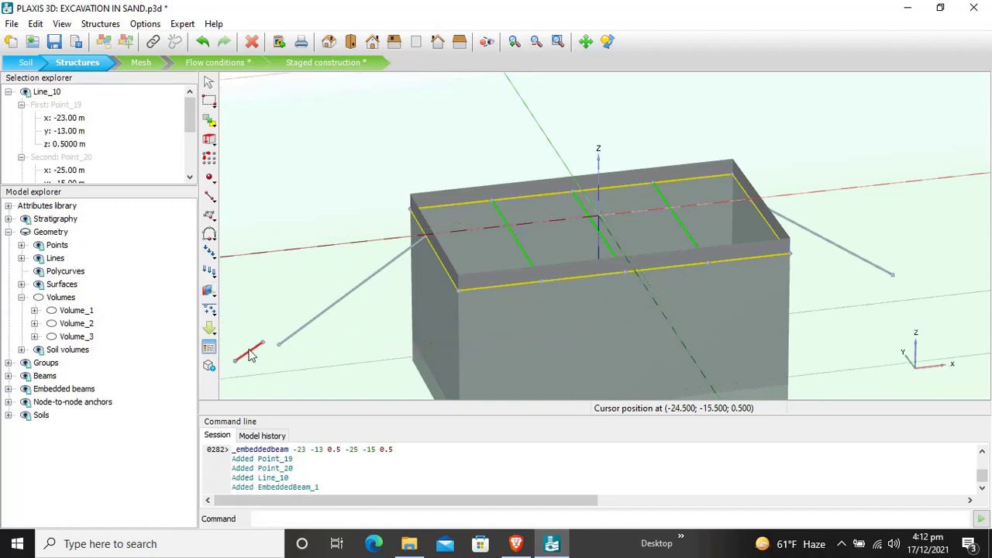
- Set the embedded beam's first point to x -19, y 2, z -7, at the anchor's outer end
click(79, 119)
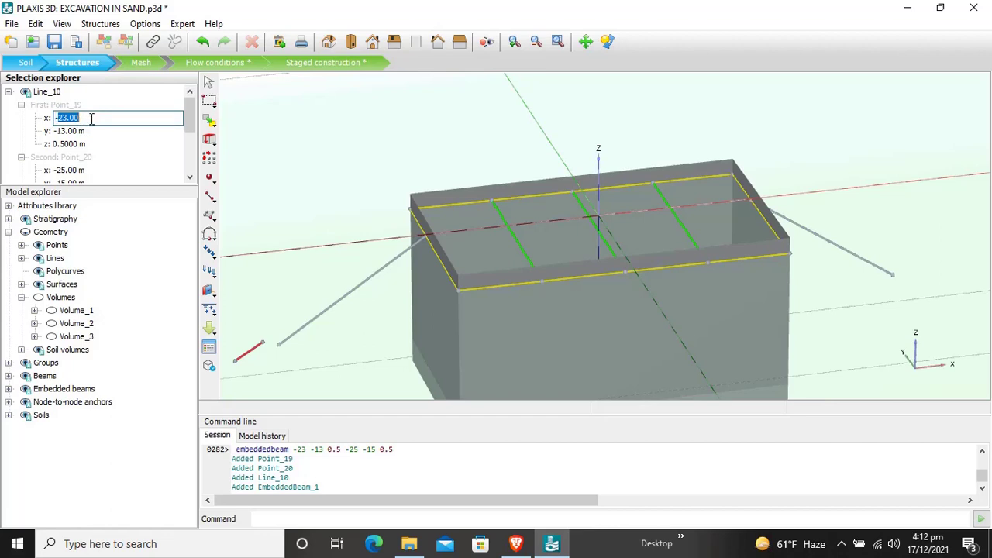
text(-19)
key(Tab)
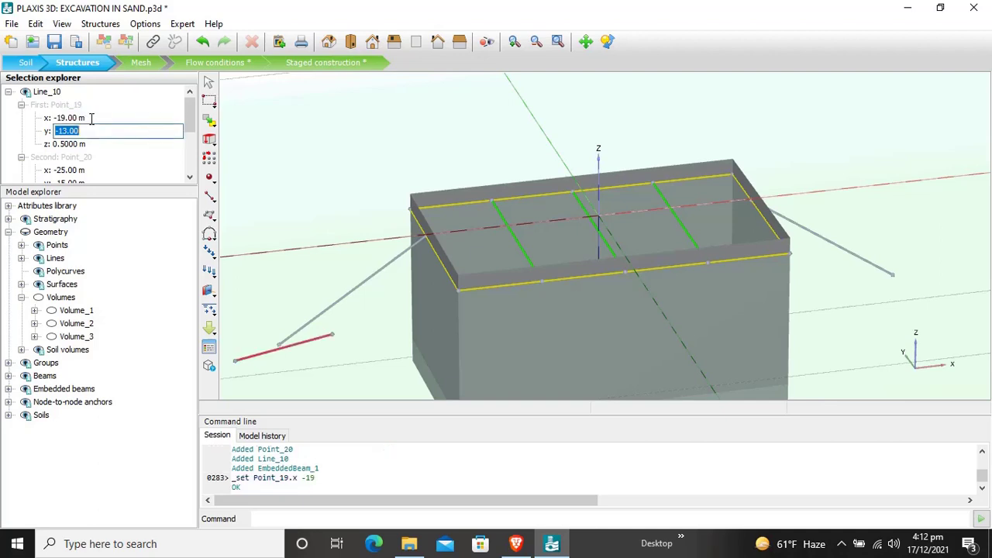
text(2)
key(Tab)
text(-)
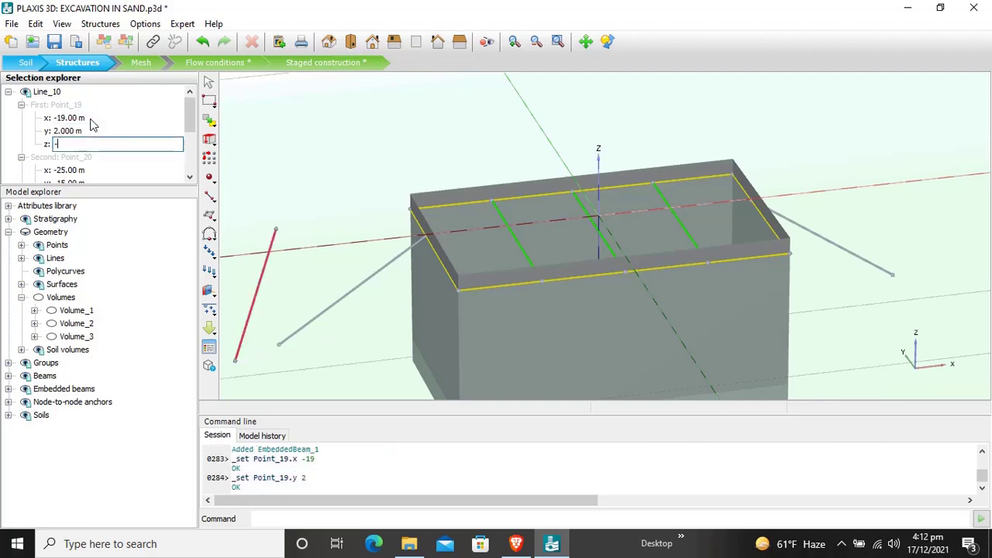
key(Tab)
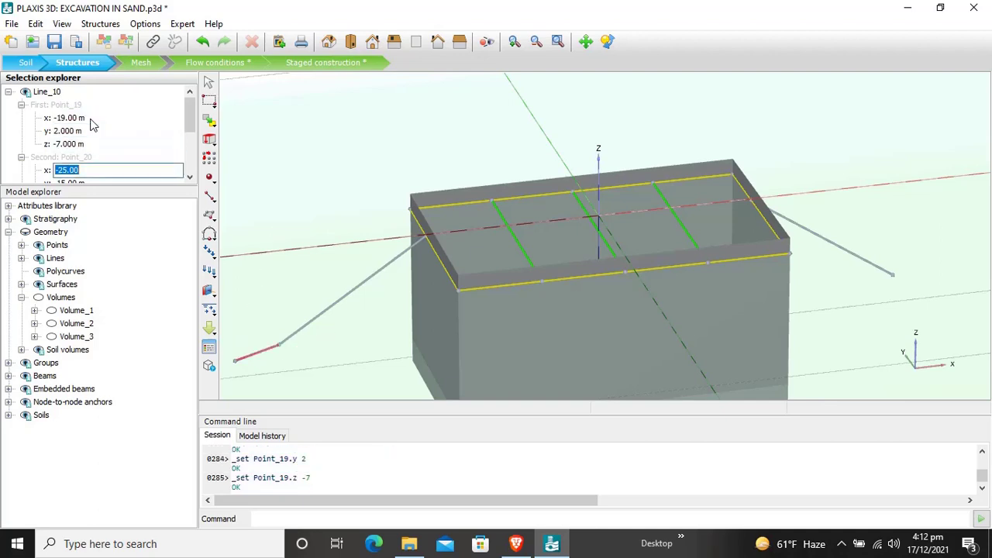
- Set the embedded beam's second point to x -22, y 2, z -9 and clear the selection
text(-22)
key(Tab)
text(2)
key(Tab)
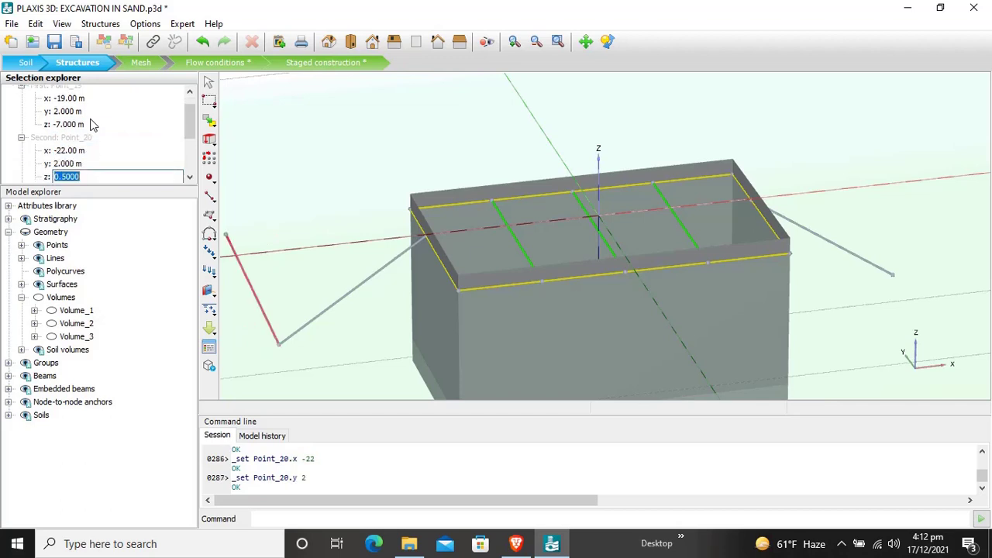
text(-9)
key(Tab)
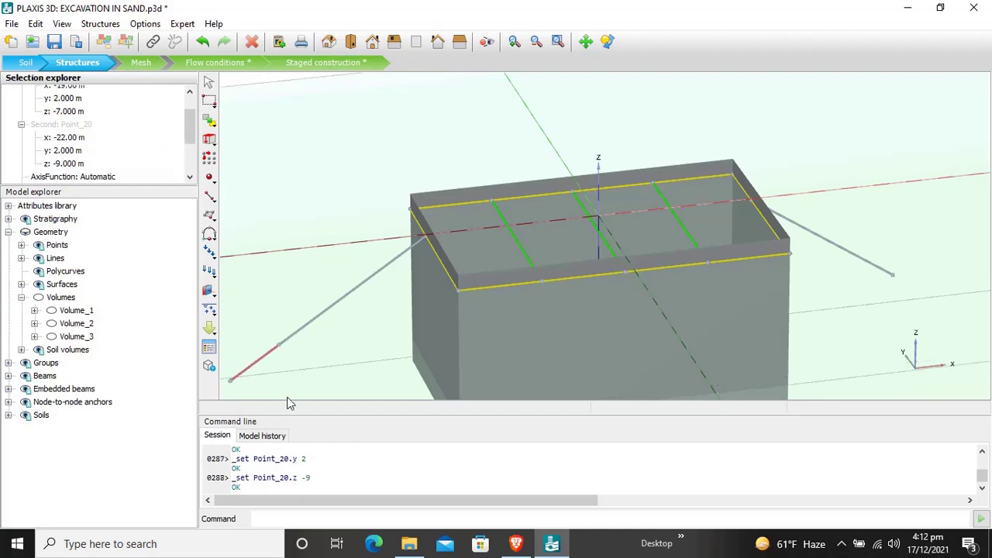
click(346, 339)
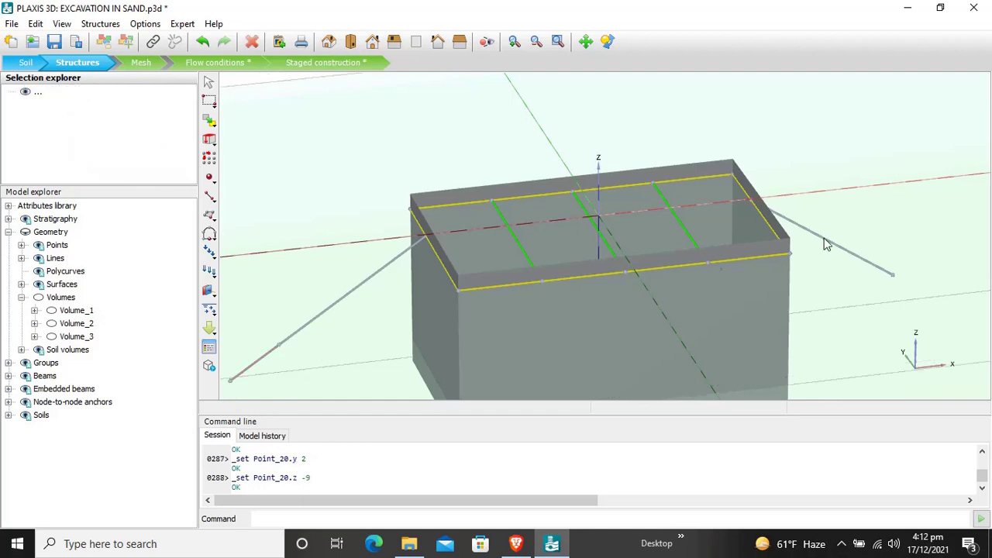
- Draw a second embedded beam near the outer end of the positive-x anchor, from about (19.5, -12.5, 0.5) to (21, -14, 0.5)
ctrl+right_drag(885, 321, 879, 299)
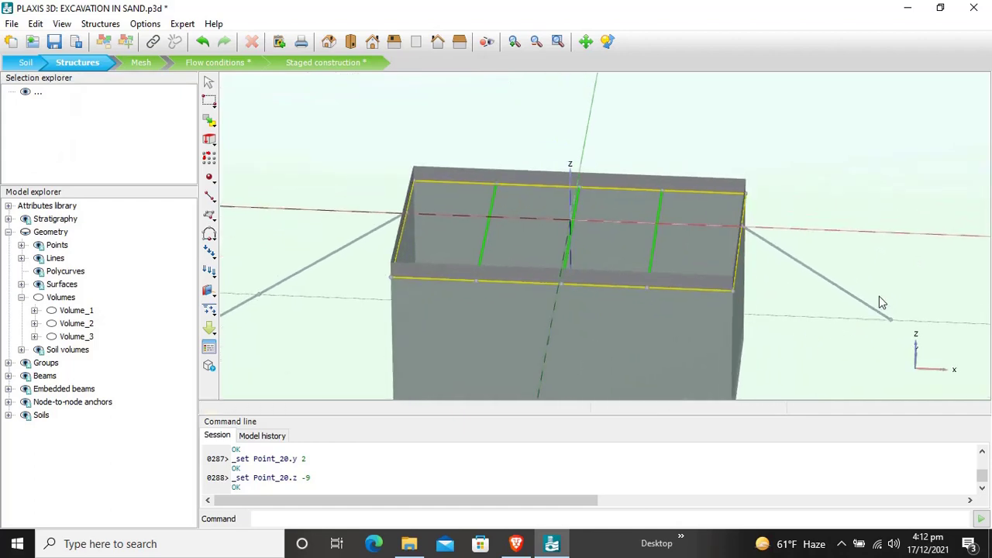
click(209, 291)
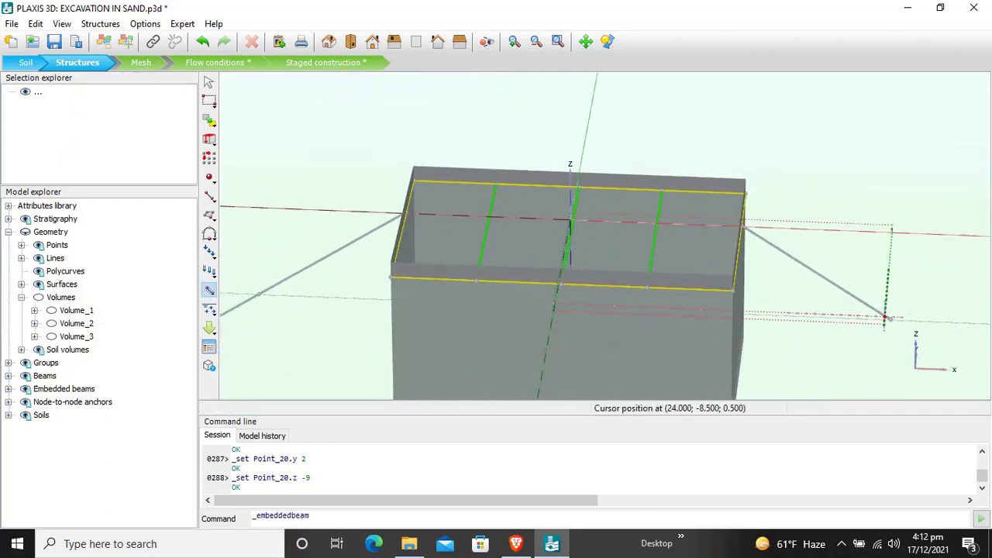
click(911, 344)
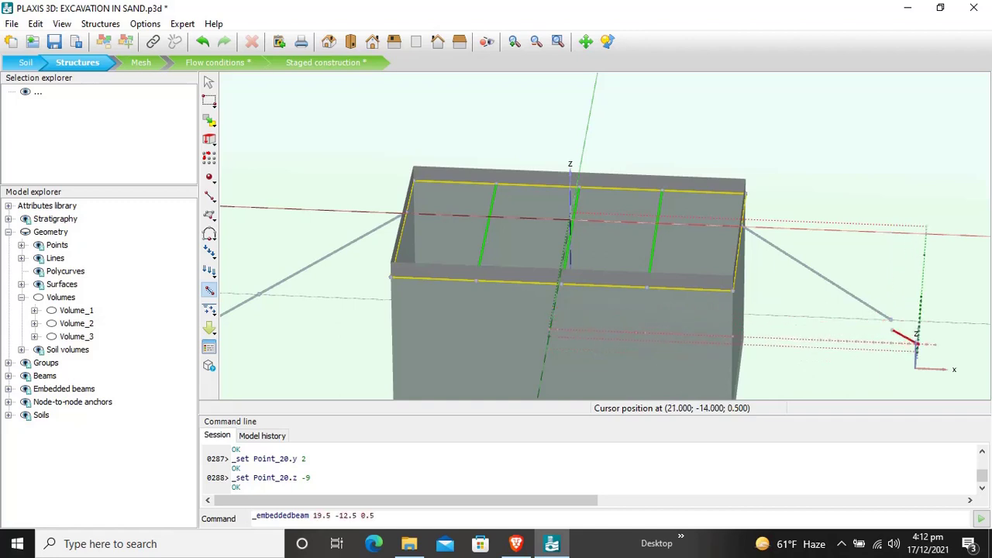
click(905, 345)
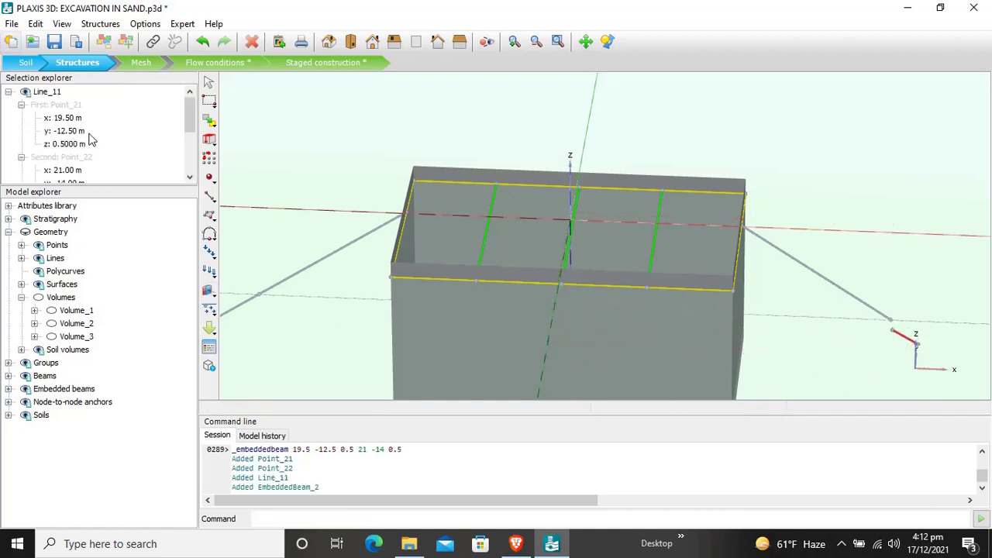
- Set the second embedded beam's first point to x 19, y 2, z -7
click(61, 118)
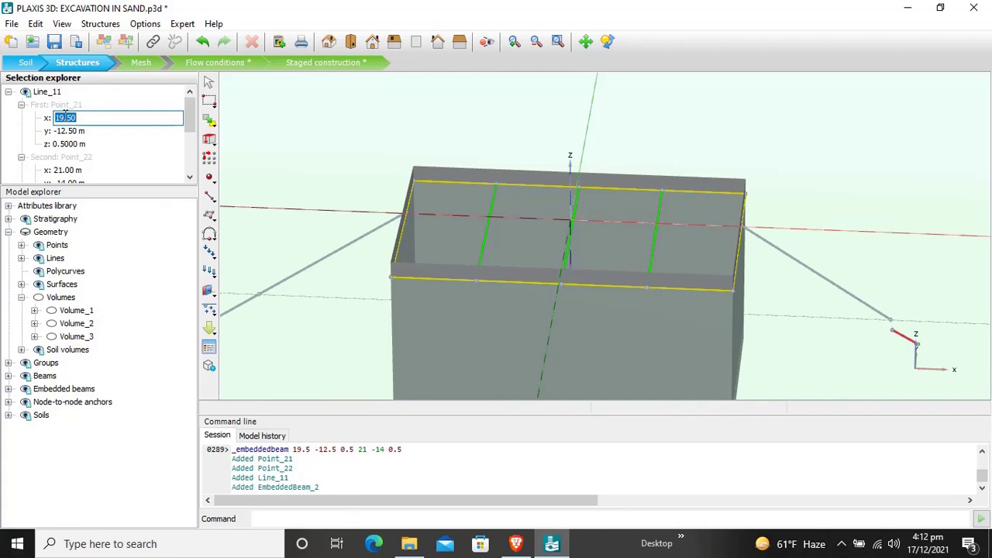
text(19)
key(Return)
text(2)
key(Return)
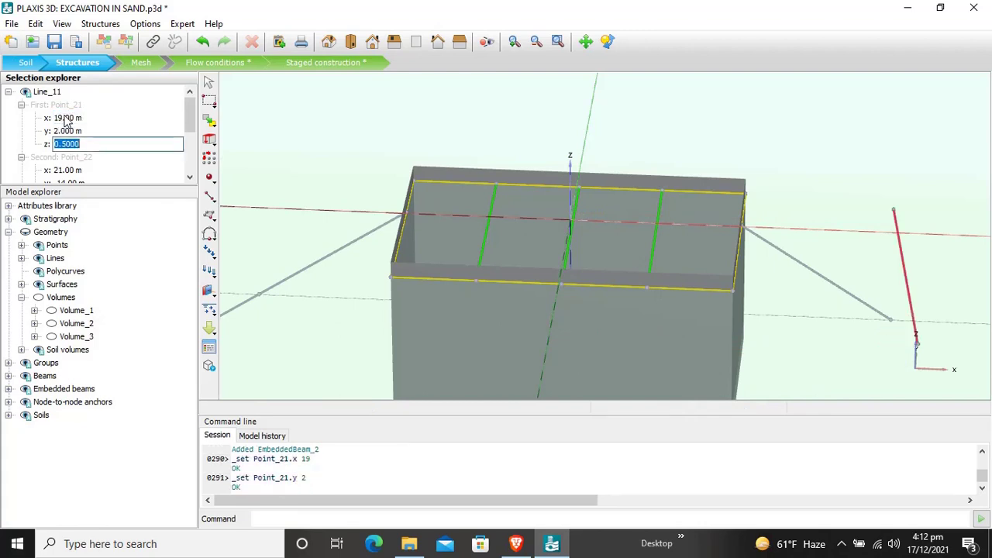
text(-7)
key(Return)
- Set the second embedded beam's second point to x 22, y 2, z -9
text(22)
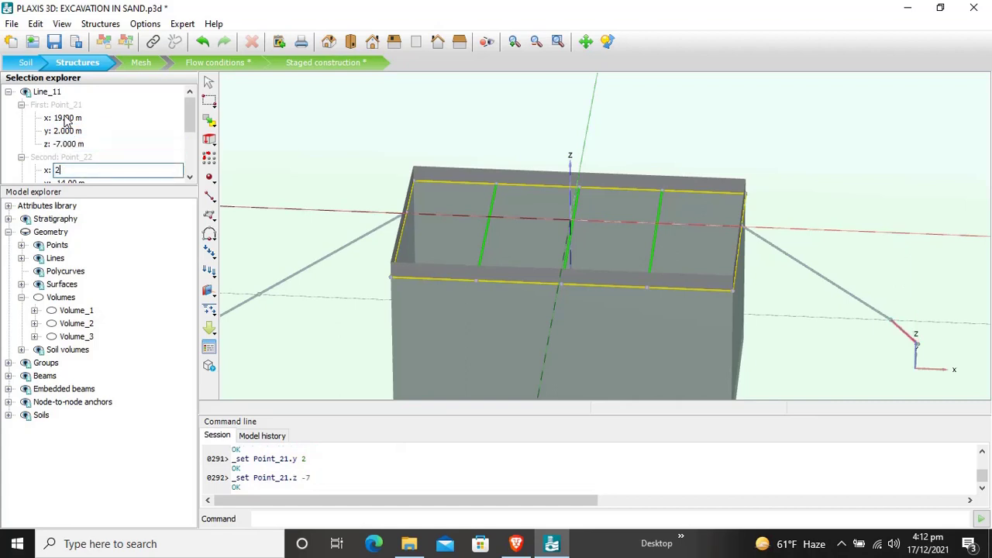
key(Return)
text(3)
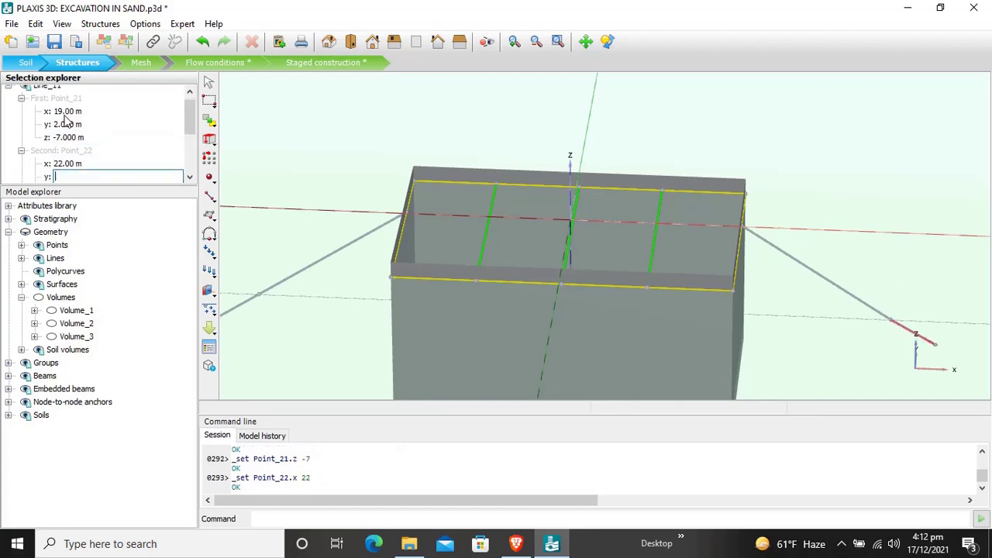
key(Return)
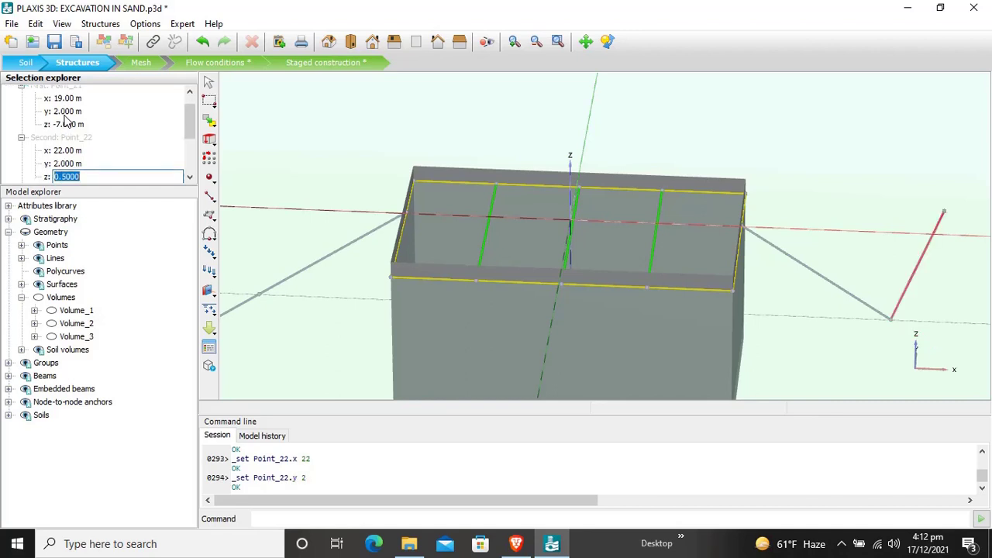
text(-9)
key(Return)
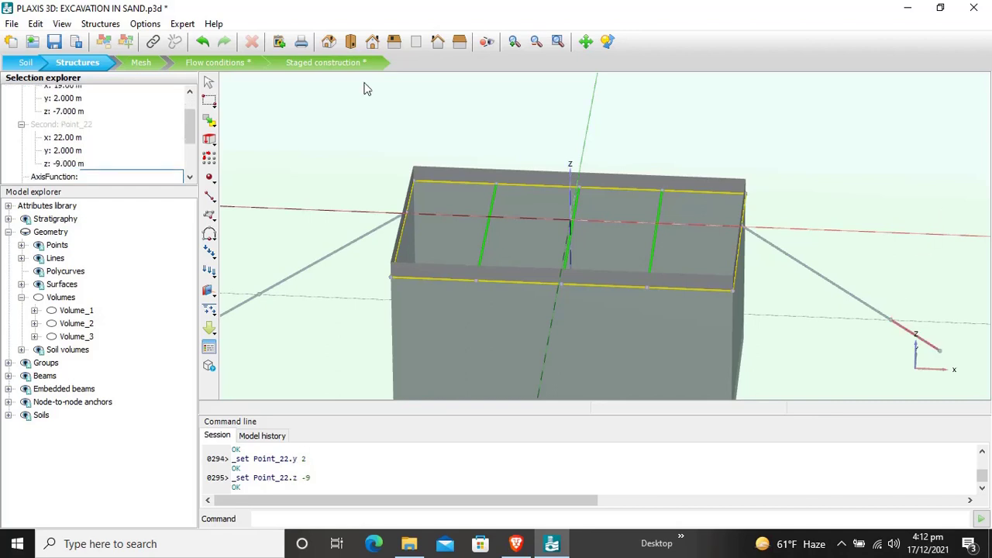
- Assign the NODE TO NODE ANCHORS material to both node-to-node anchors on either side of the excavation
scroll(844, 149, down, 1)
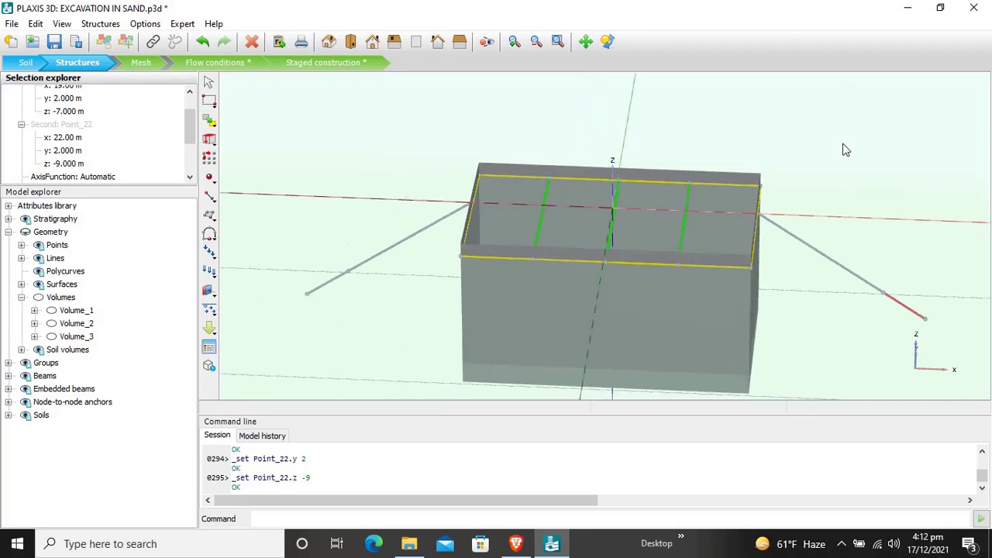
click(336, 45)
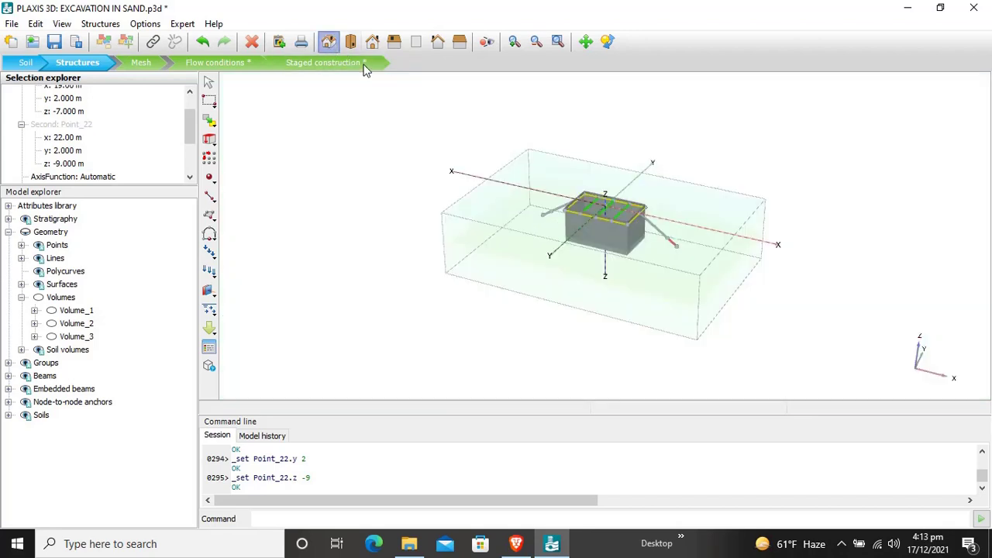
scroll(692, 171, up, 4)
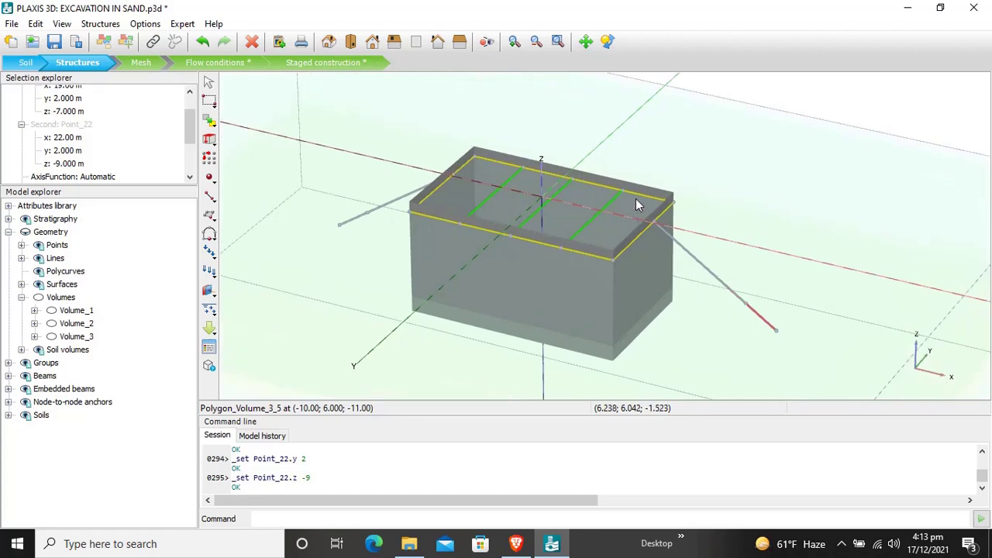
click(726, 186)
click(678, 248)
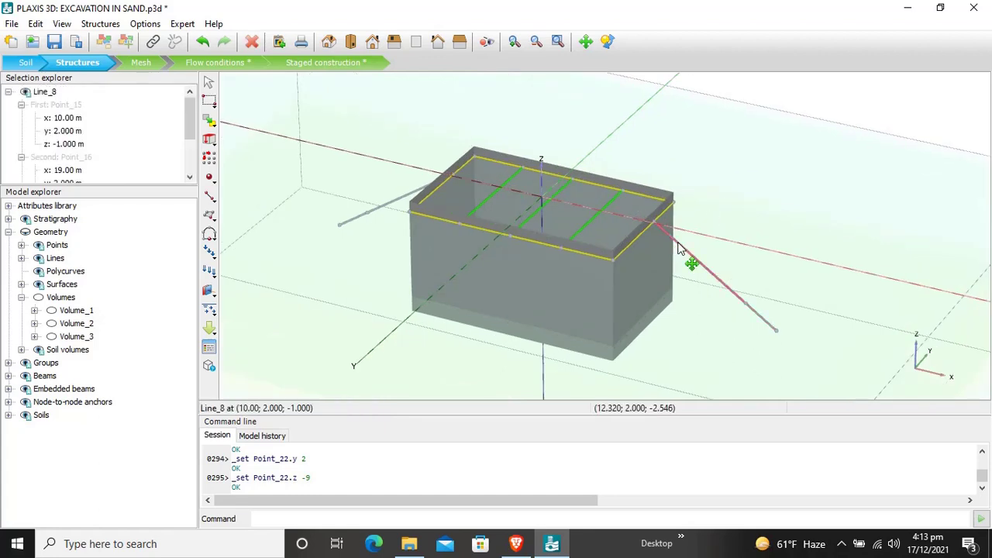
ctrl+click(389, 206)
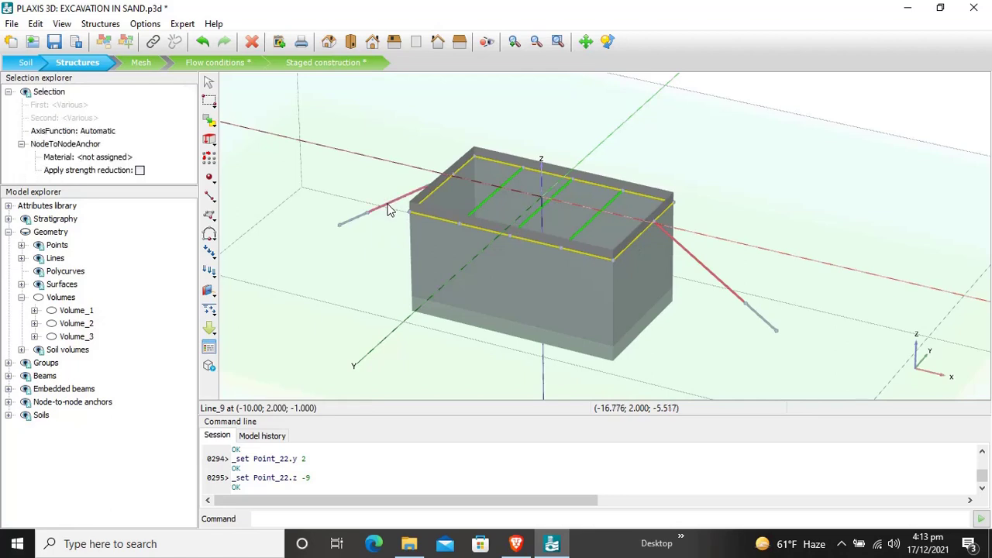
right_click(685, 248)
mouse_move(762, 281)
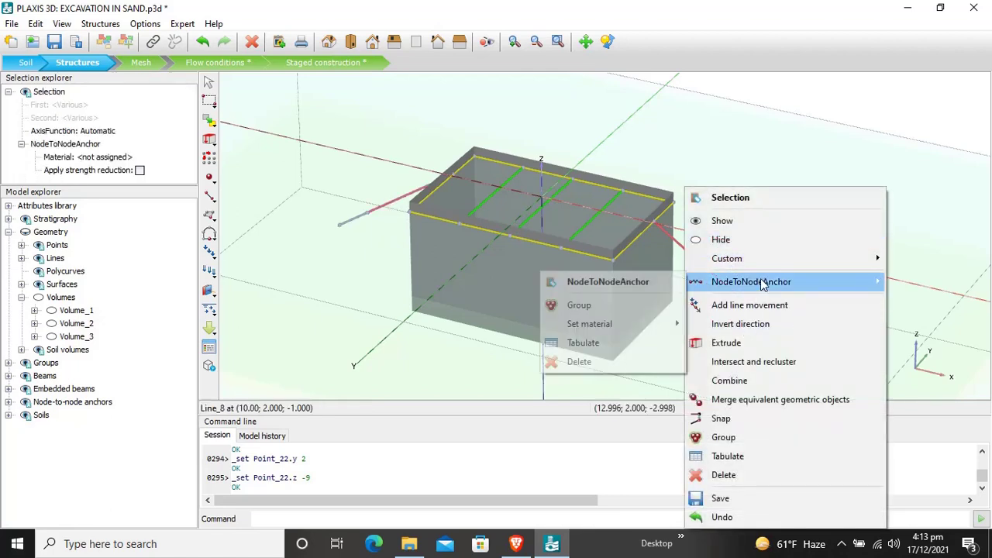
mouse_move(665, 330)
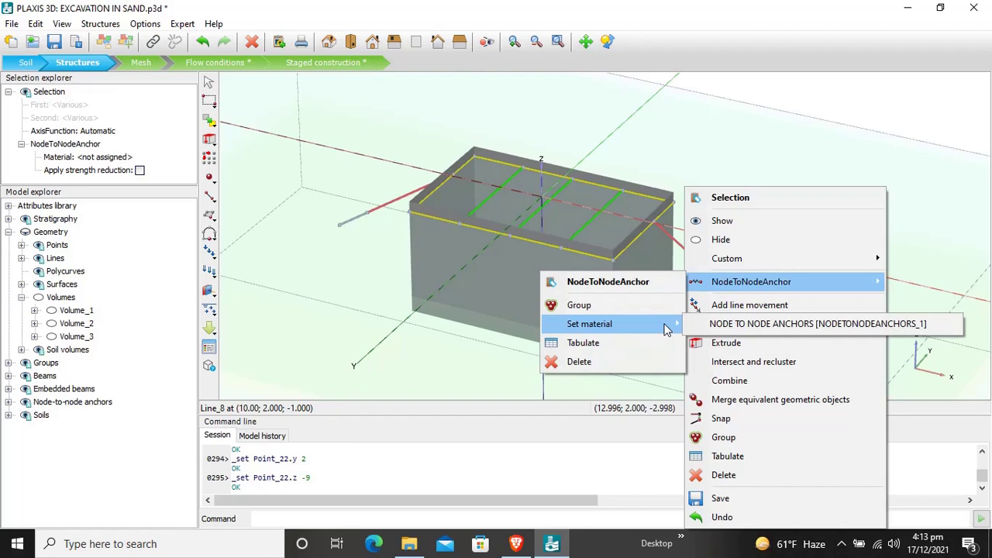
click(718, 325)
click(721, 319)
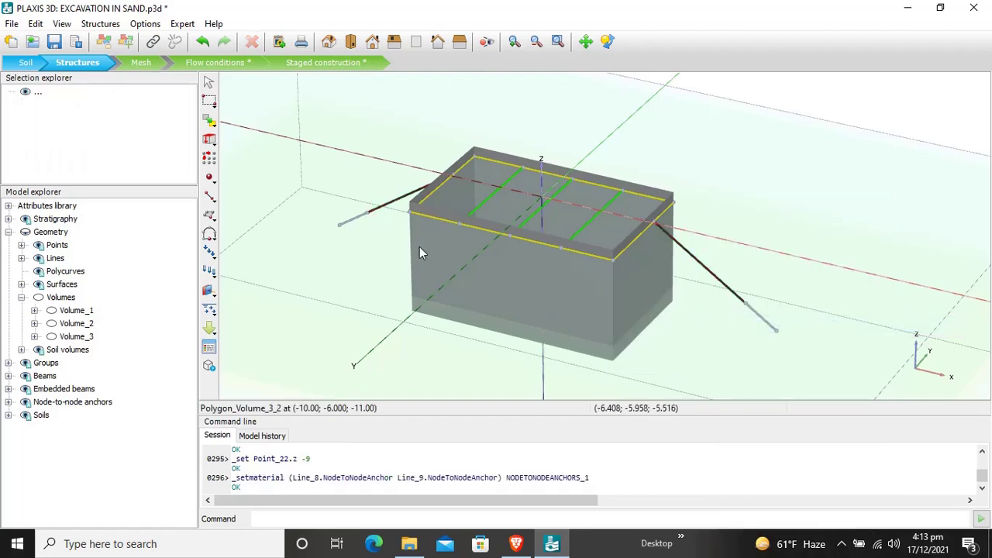
- Assign the GROUT BODY material to both embedded beams at the outer ends of the anchors
click(357, 223)
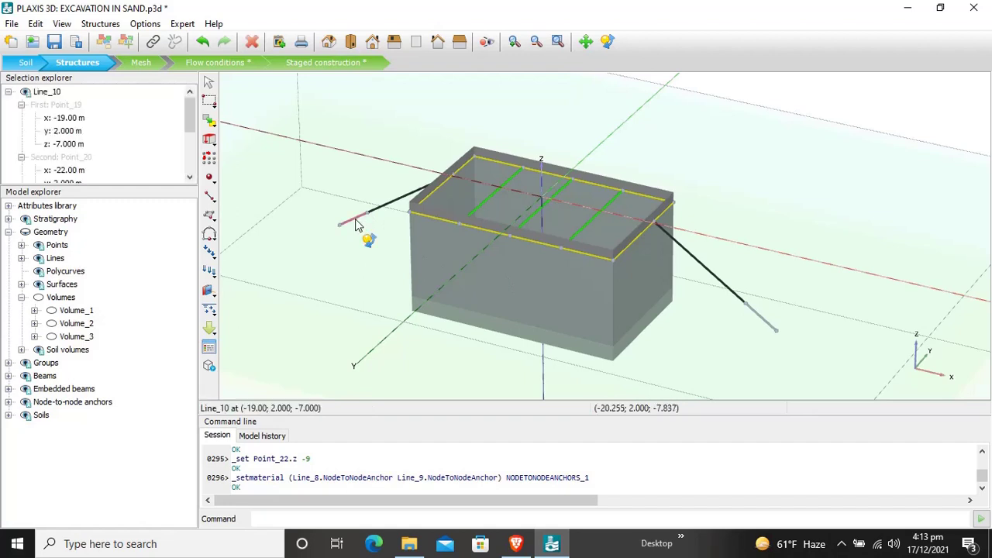
ctrl+click(758, 320)
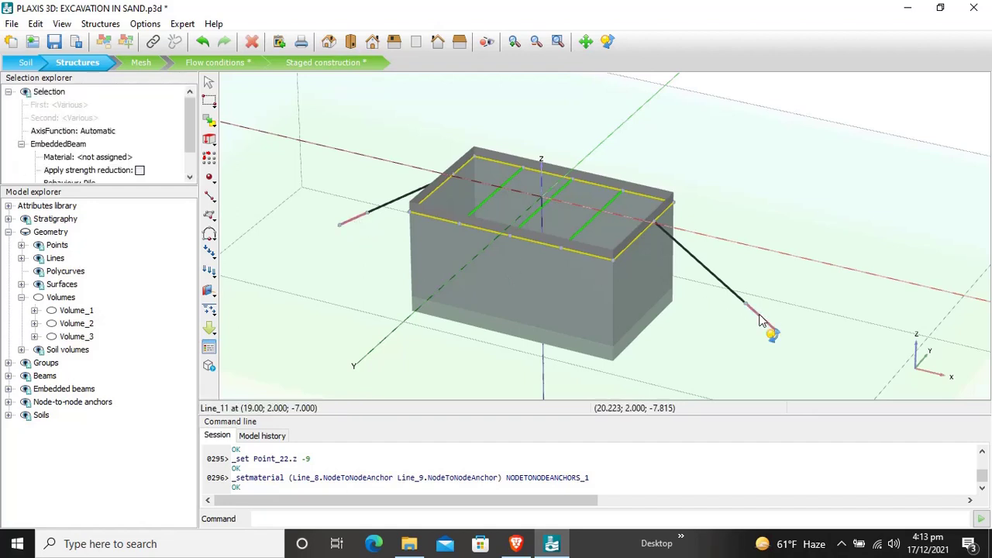
right_click(760, 322)
mouse_move(805, 287)
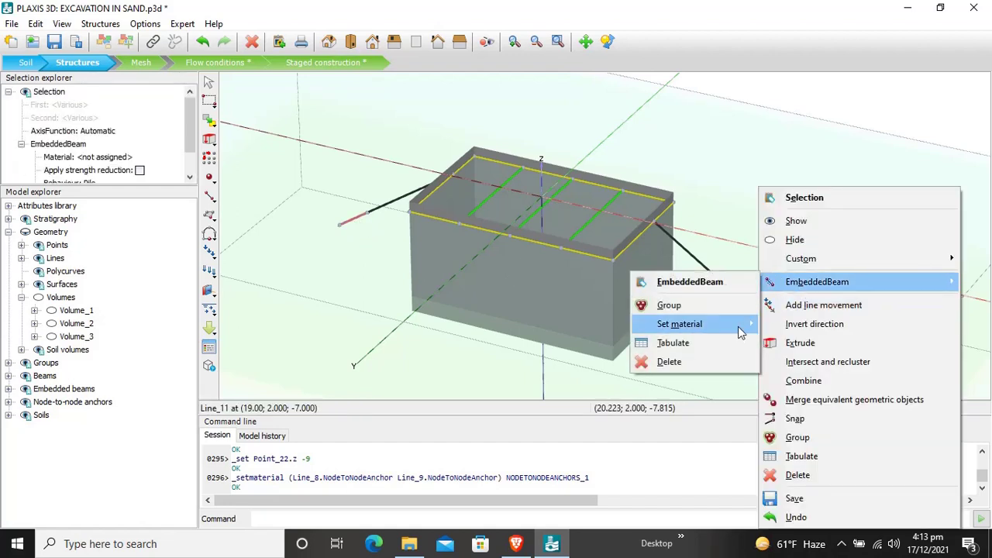
mouse_move(740, 325)
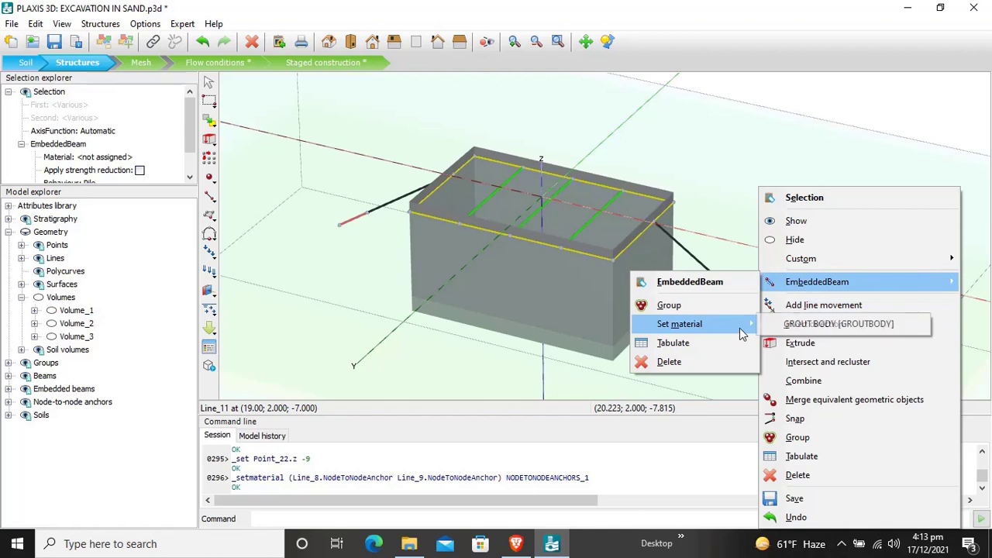
click(792, 325)
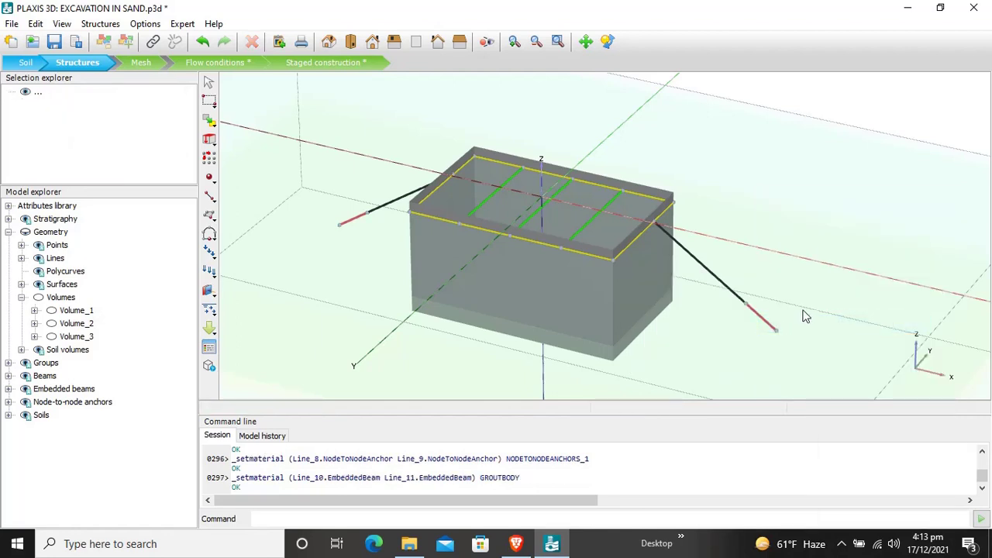
- Select both node-to-node anchors together with both embedded beams
click(717, 277)
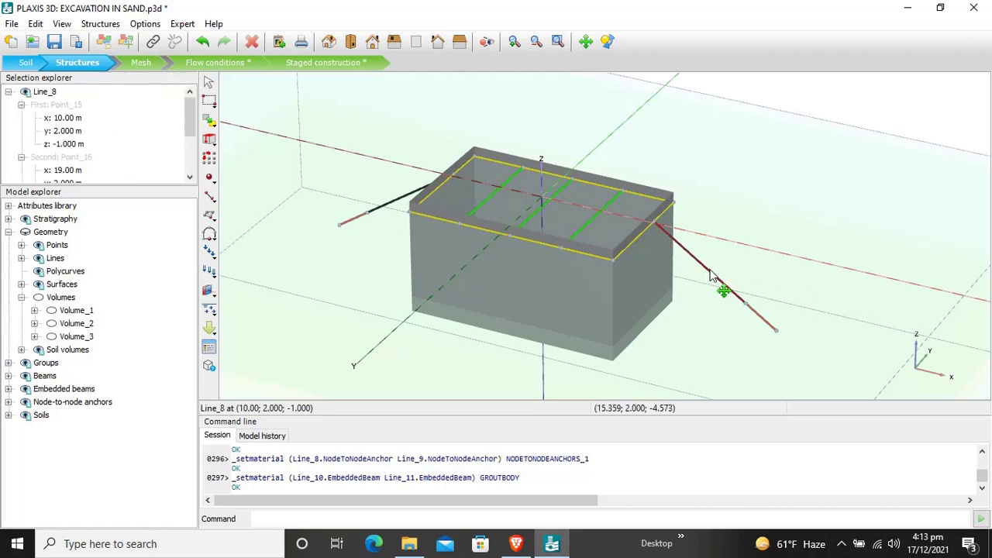
ctrl+click(404, 203)
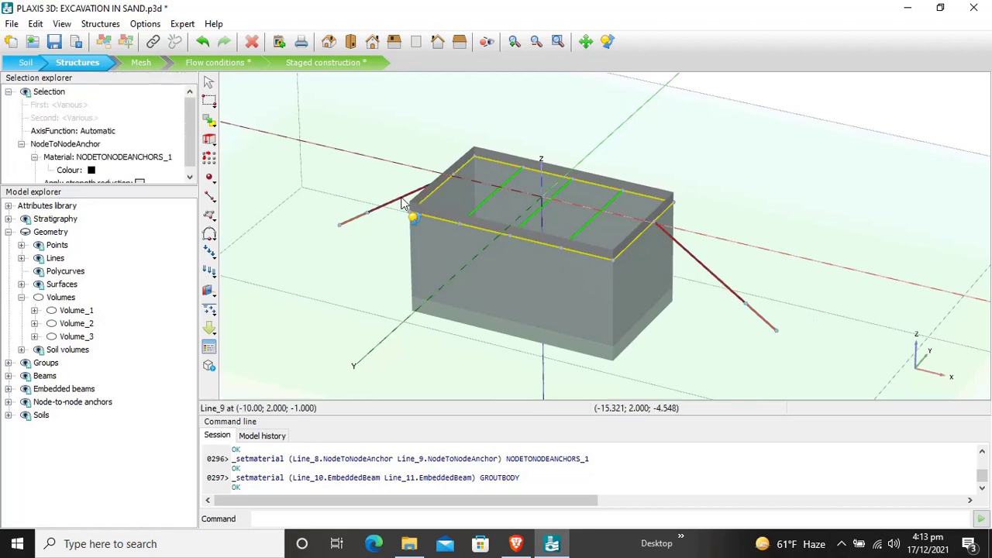
ctrl+click(350, 224)
ctrl+click(770, 327)
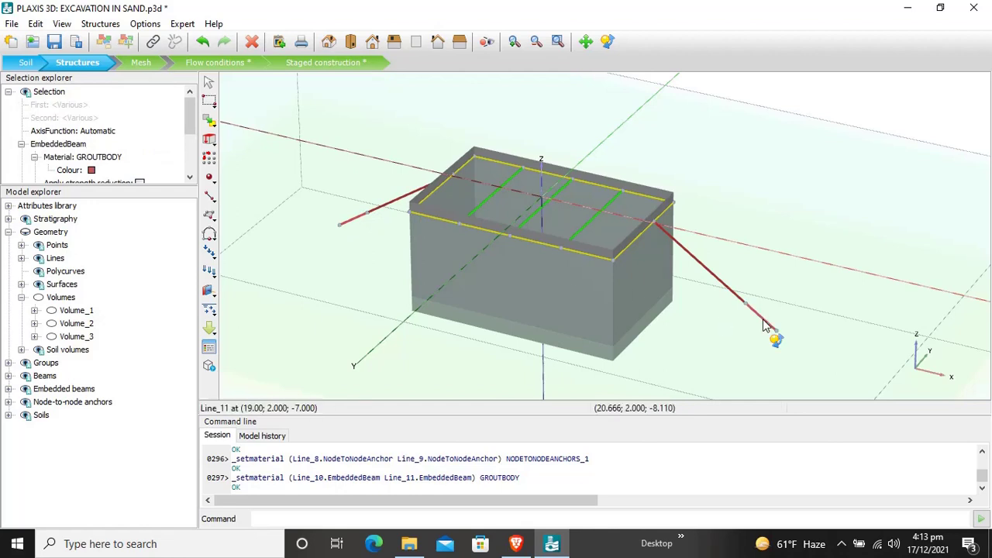
- Try a two-column 1D array of the selected anchors and embedded beams in the y direction, and undo it
click(209, 157)
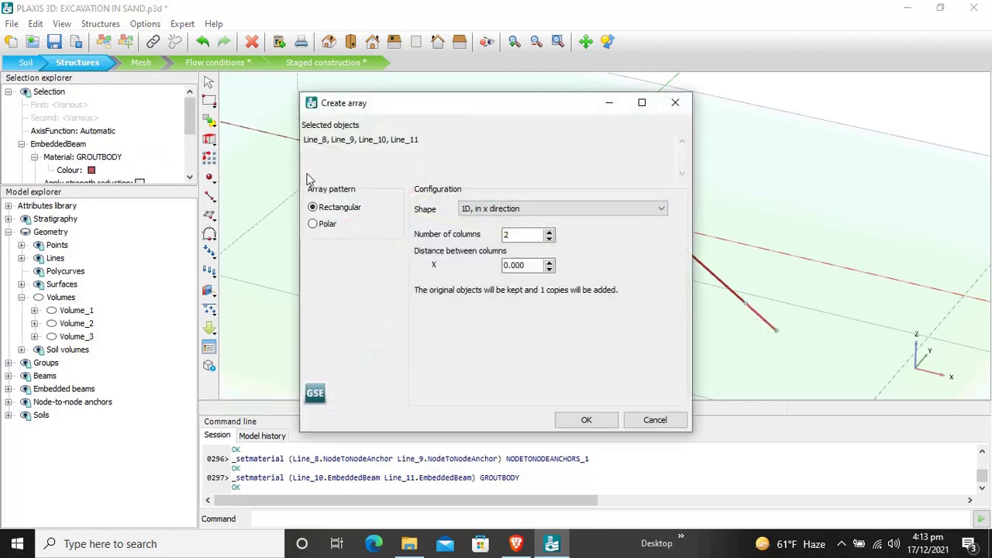
click(625, 217)
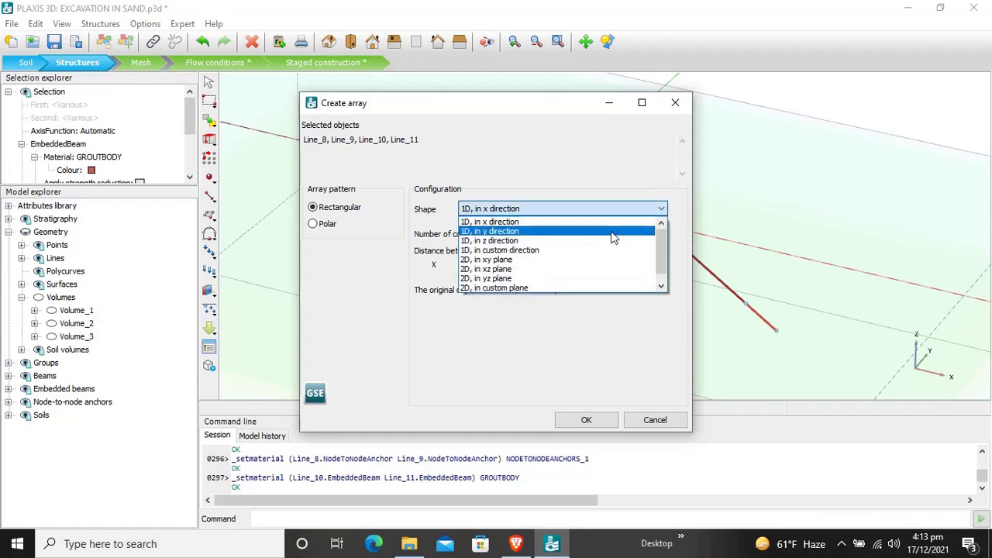
click(612, 232)
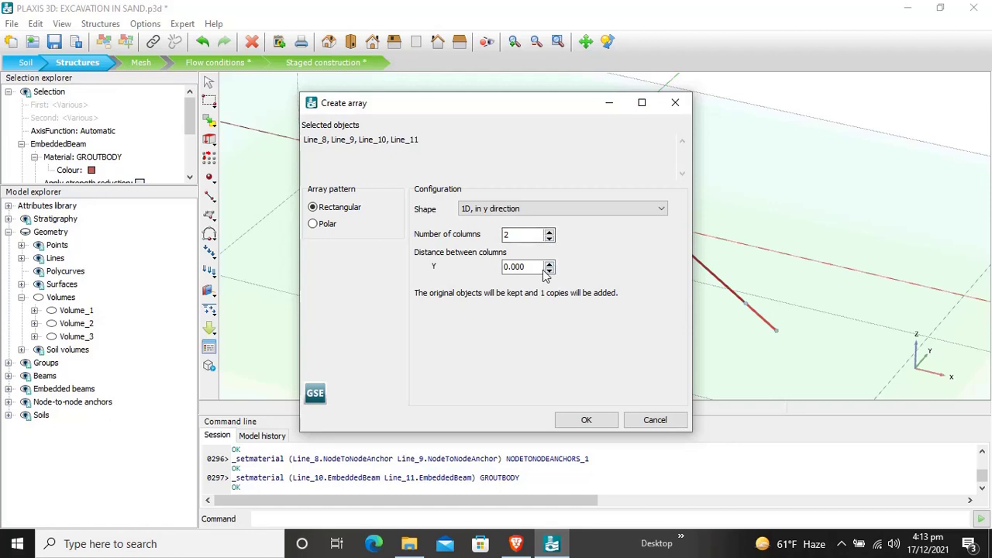
drag(525, 267, 478, 279)
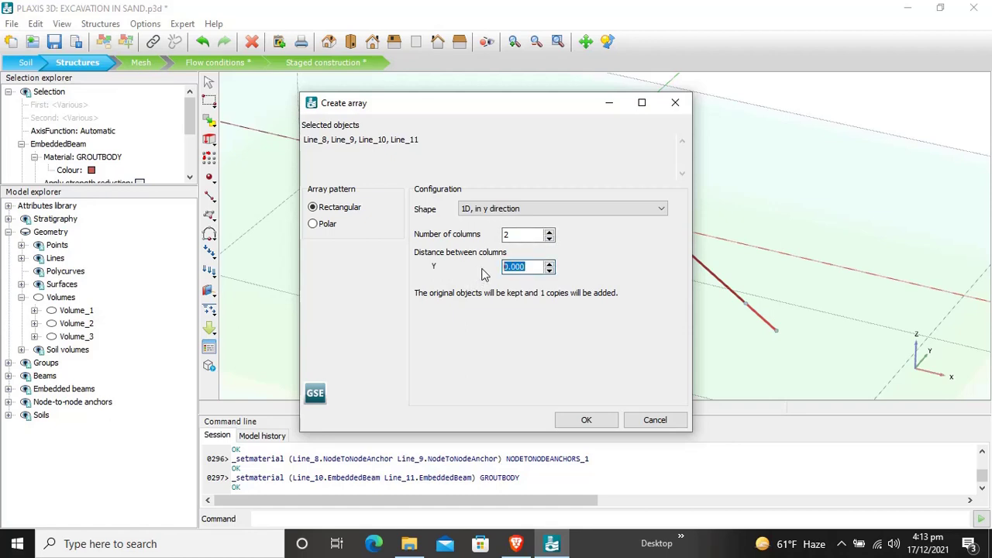
click(586, 421)
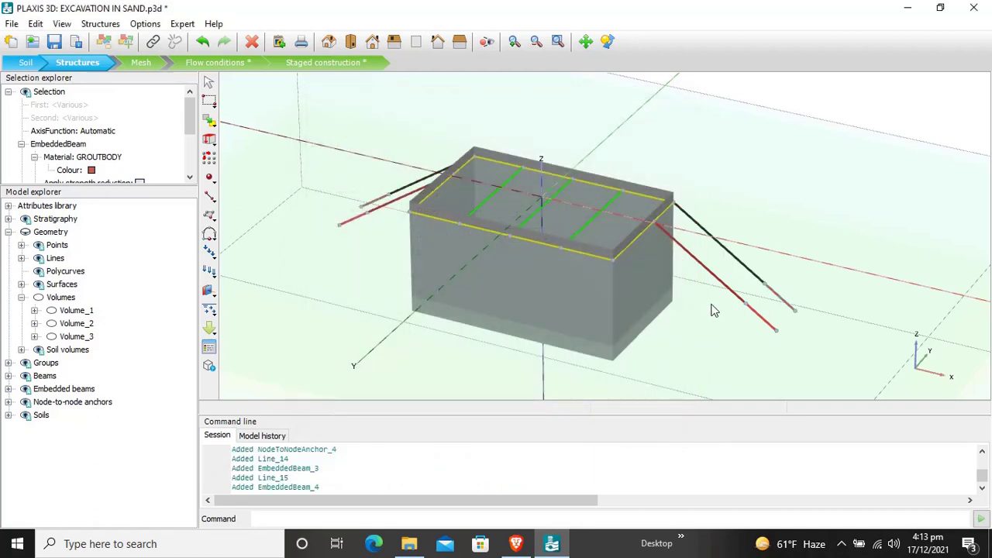
key(ctrl+z)
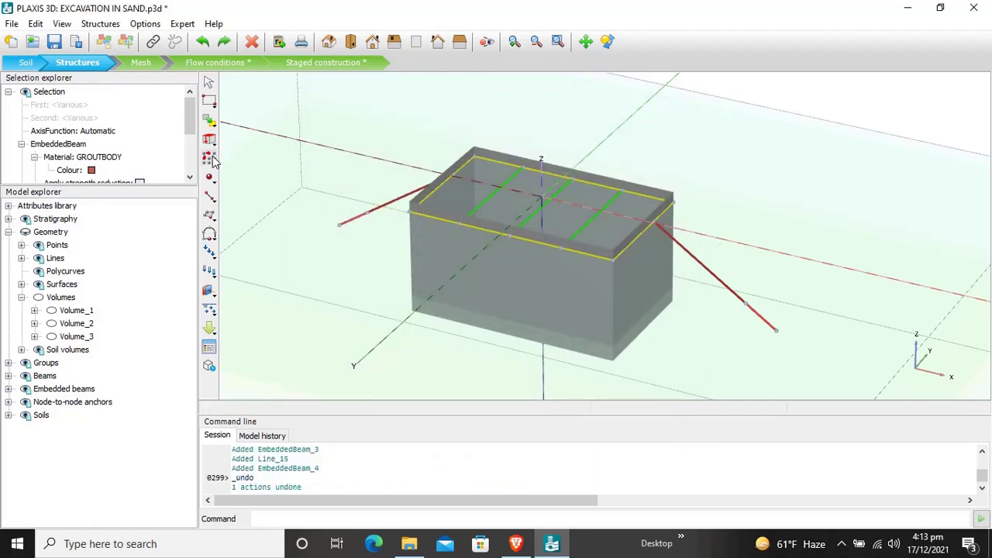
- Array the selected anchors and embedded beams in the y direction with two columns spaced -4 m, and clear the selection
click(210, 158)
click(515, 210)
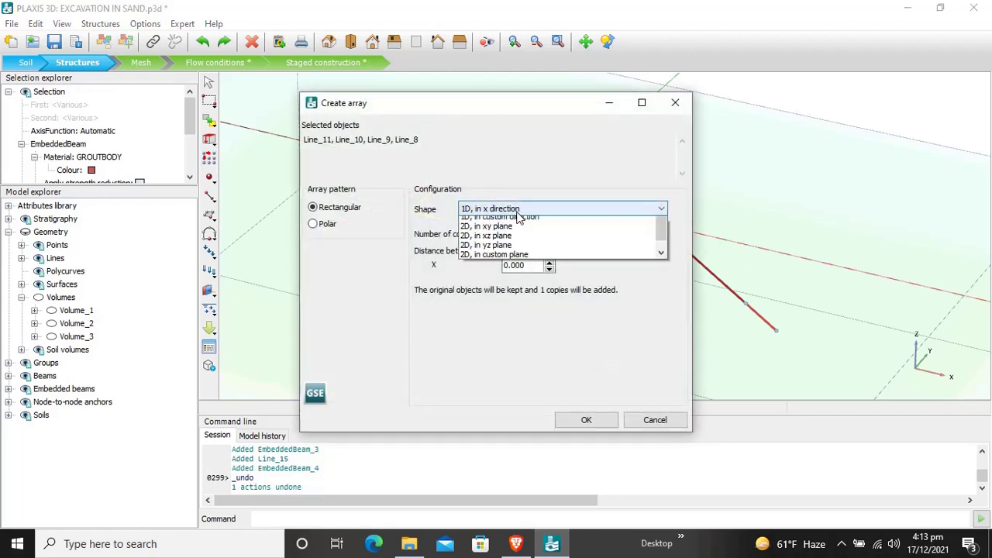
click(519, 229)
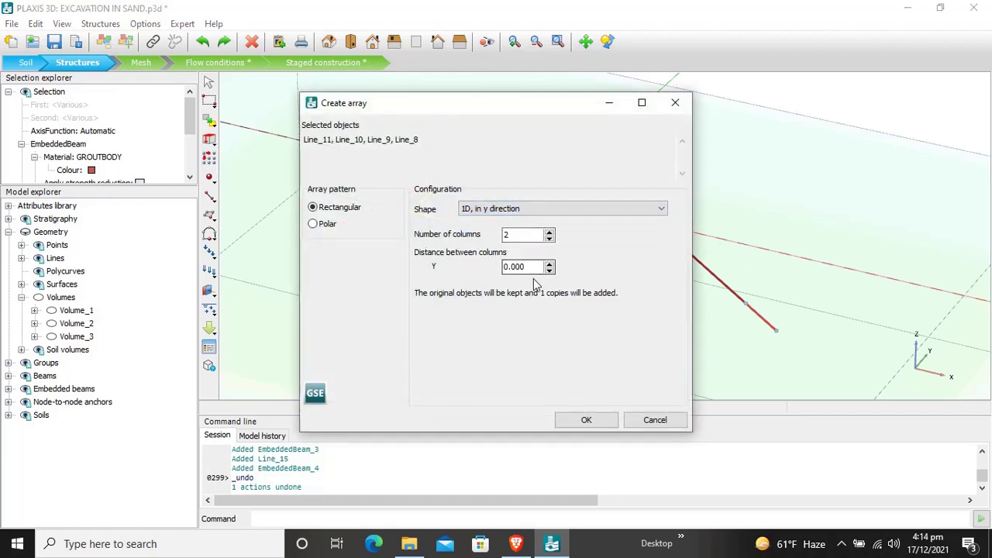
double_click(523, 266)
text(-4)
click(586, 419)
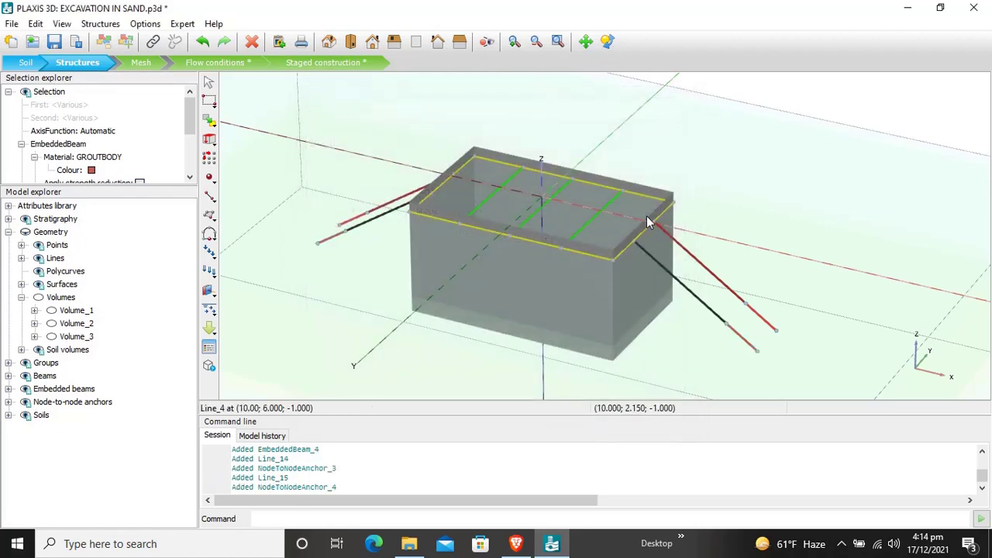
scroll(759, 227, down, 1)
scroll(758, 229, up, 2)
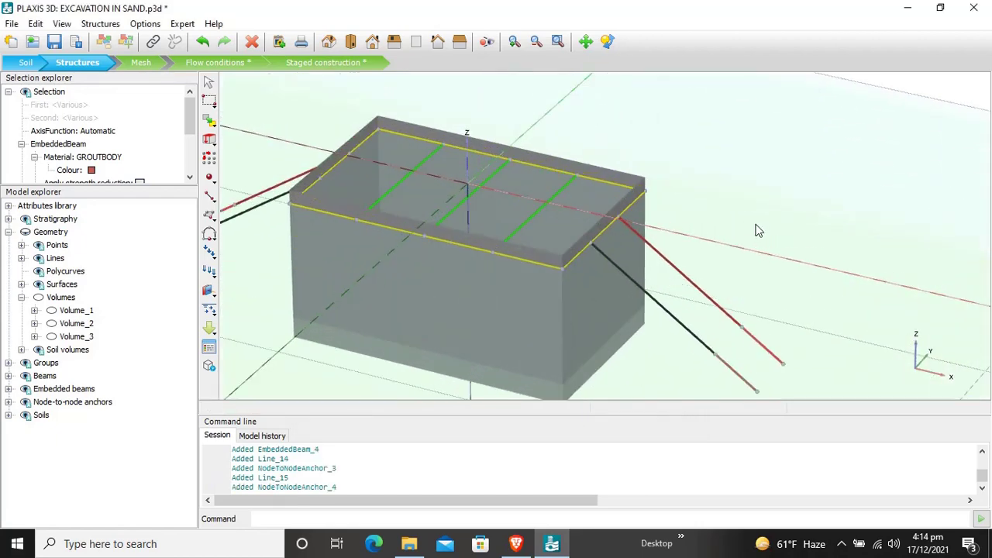
scroll(757, 231, down, 1)
click(758, 230)
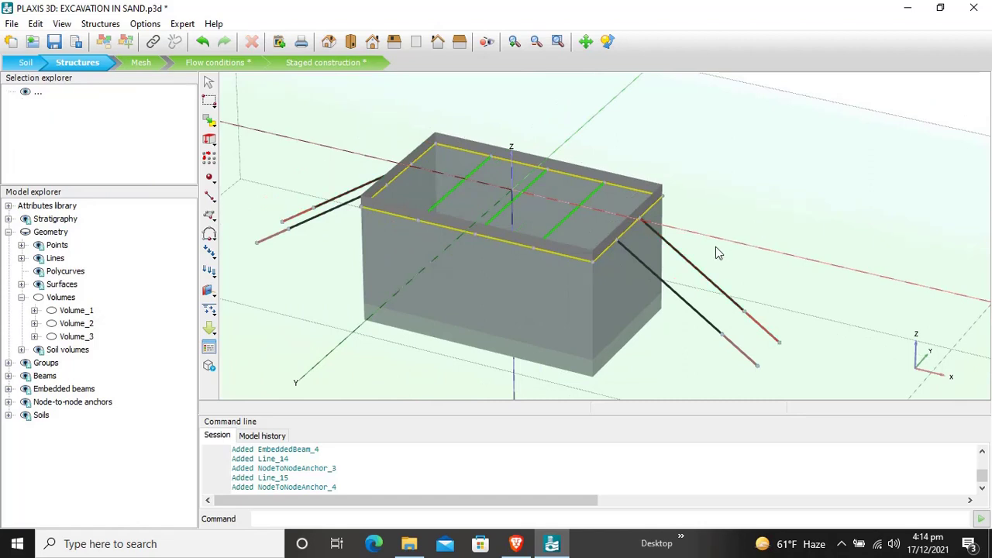
- Group all four node-to-node anchors and all four embedded beams on both sides of the excavation
click(660, 280)
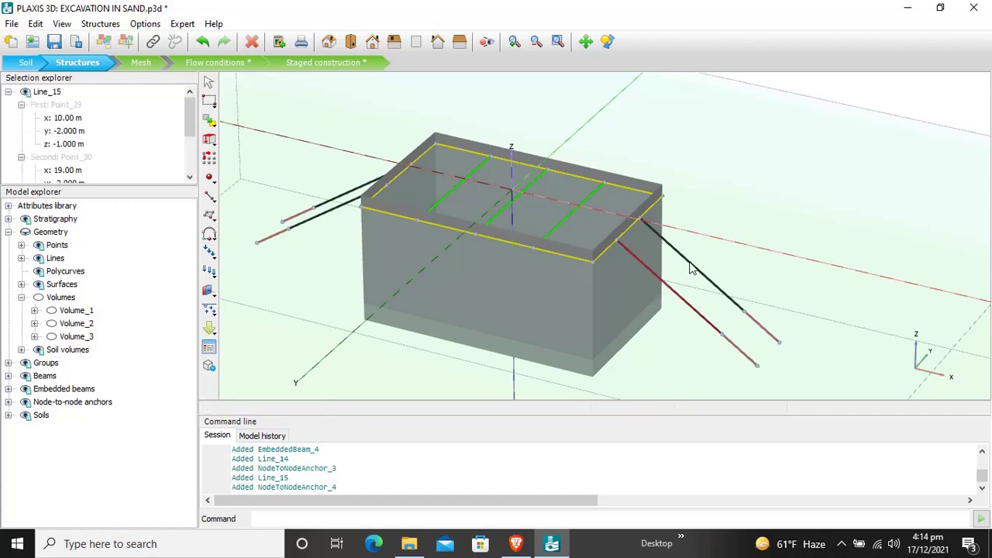
ctrl+click(692, 265)
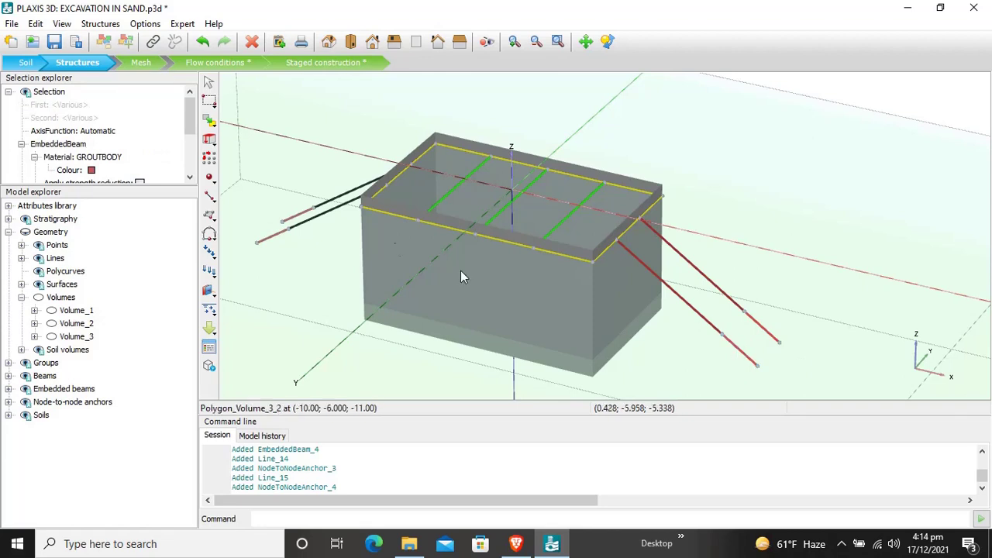
ctrl+click(316, 208)
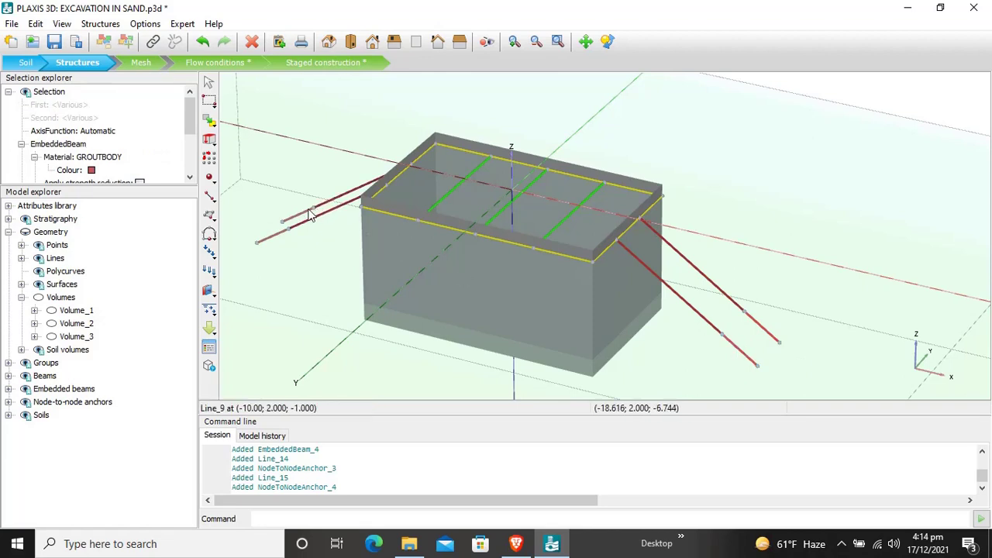
right_click(269, 242)
click(357, 437)
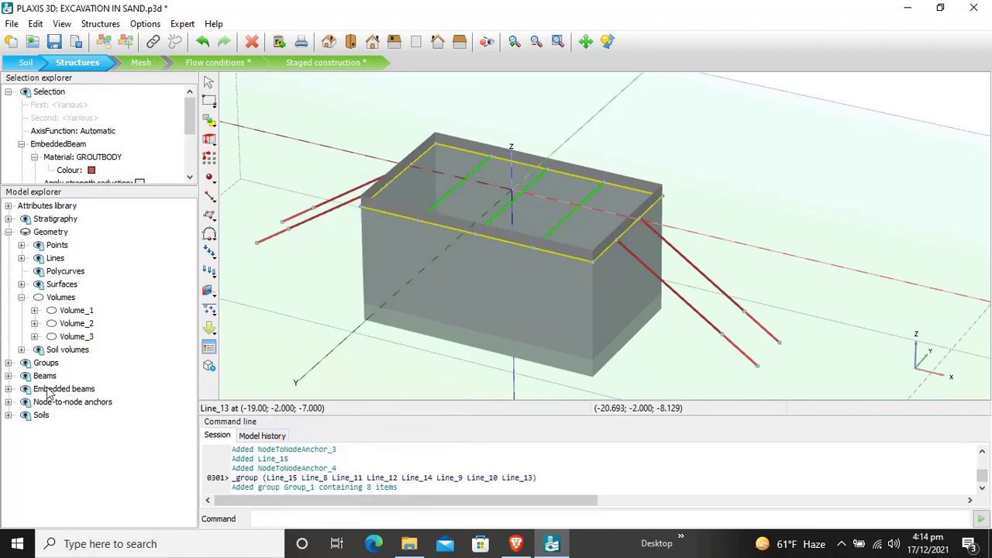
- Rename the new group of anchors and embedded beams as GROUNDANCHORS
click(8, 363)
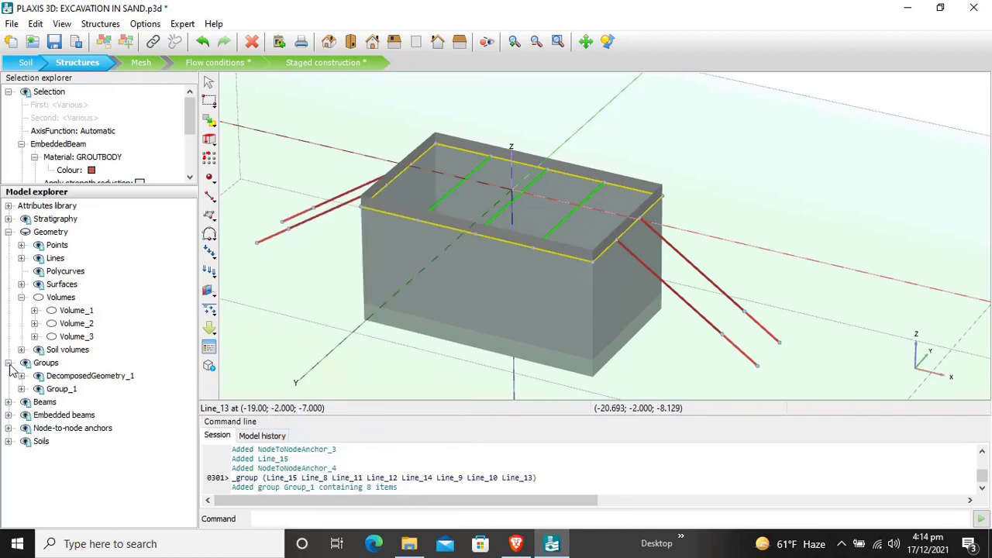
double_click(59, 391)
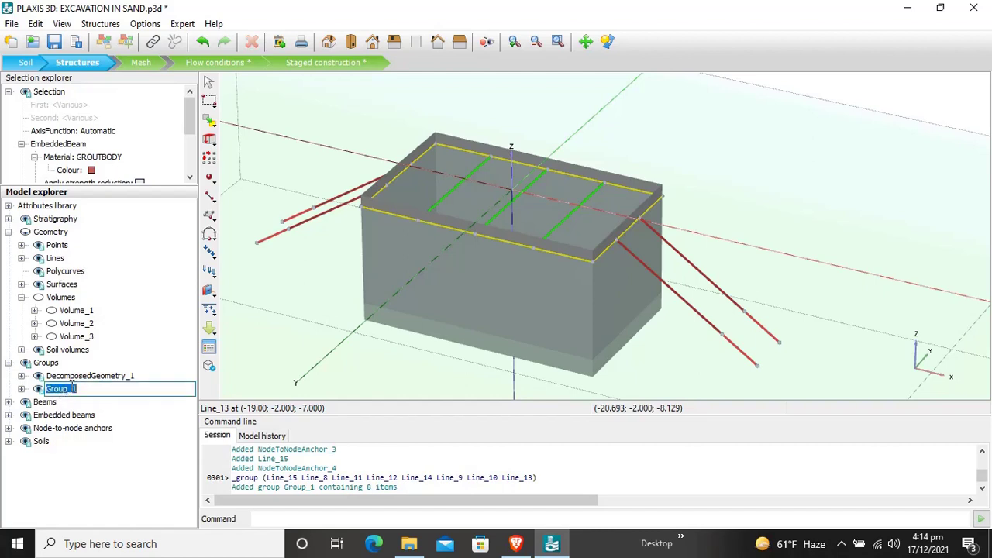
text(GROUNDANCHORS)
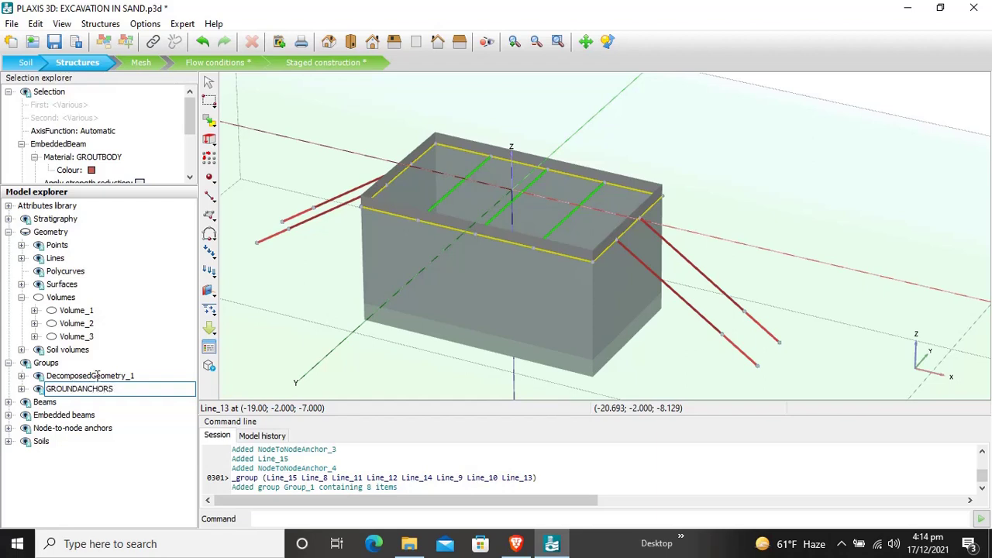
key(Return)
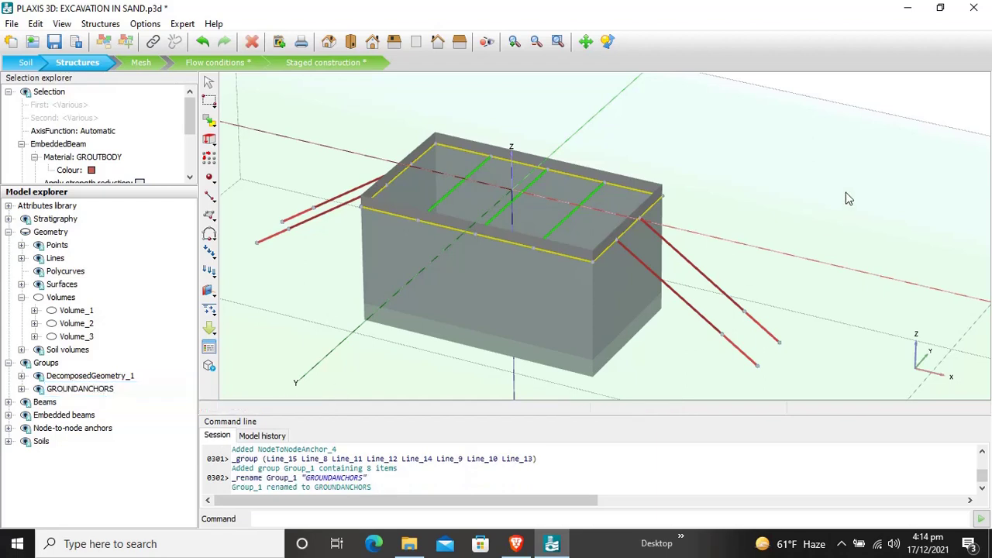
- Select the four vertical wall surfaces of the excavation and create plates on them
click(786, 154)
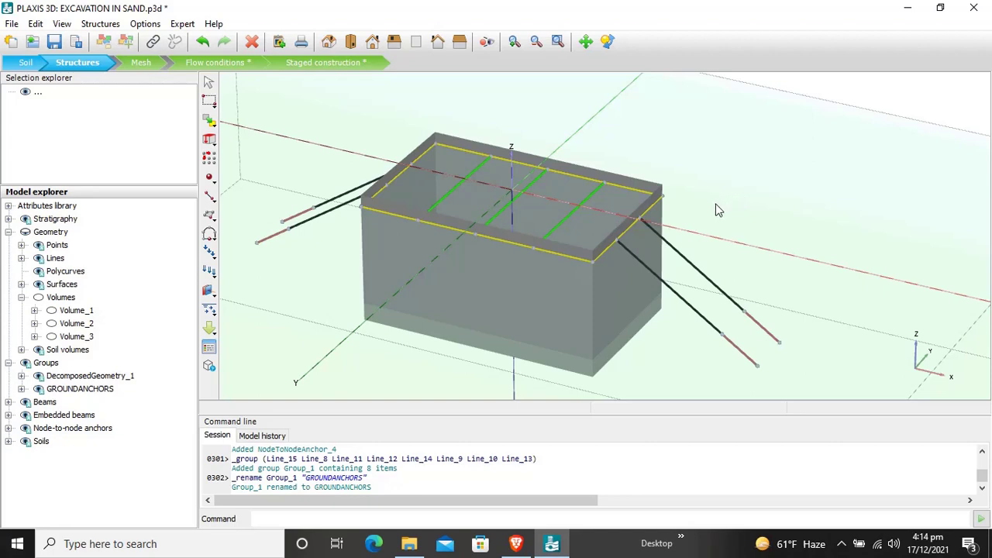
click(420, 185)
ctrl+click(455, 164)
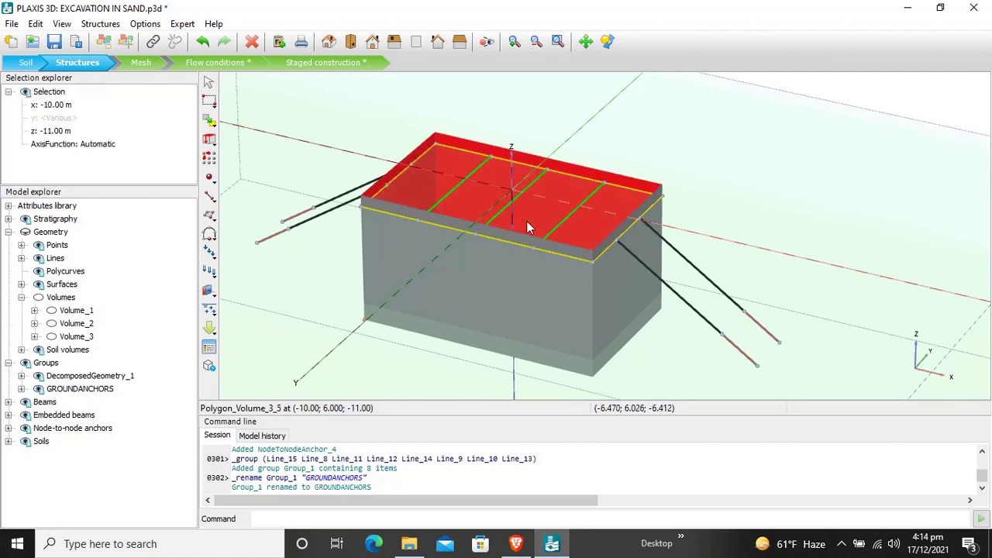
ctrl+click(622, 275)
ctrl+click(411, 300)
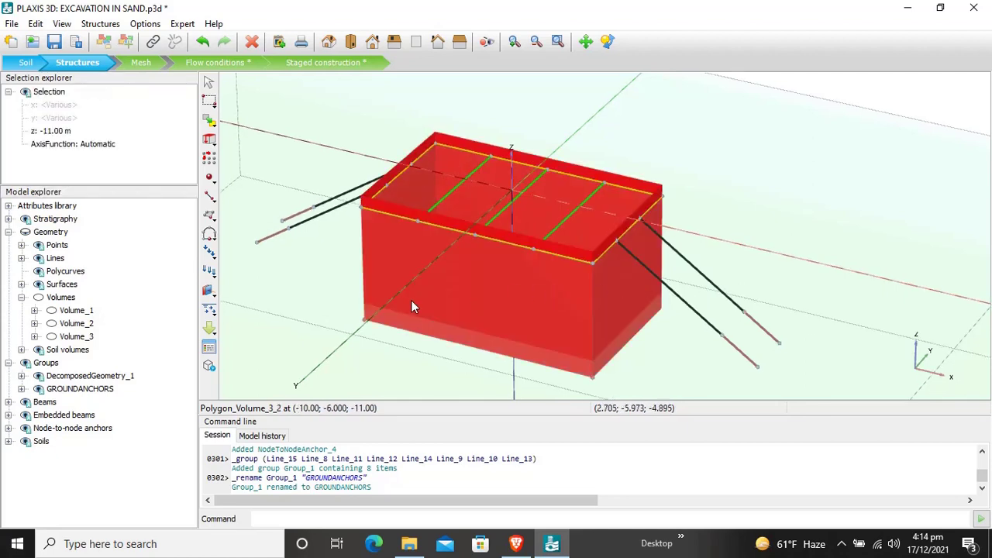
right_click(455, 290)
mouse_move(511, 270)
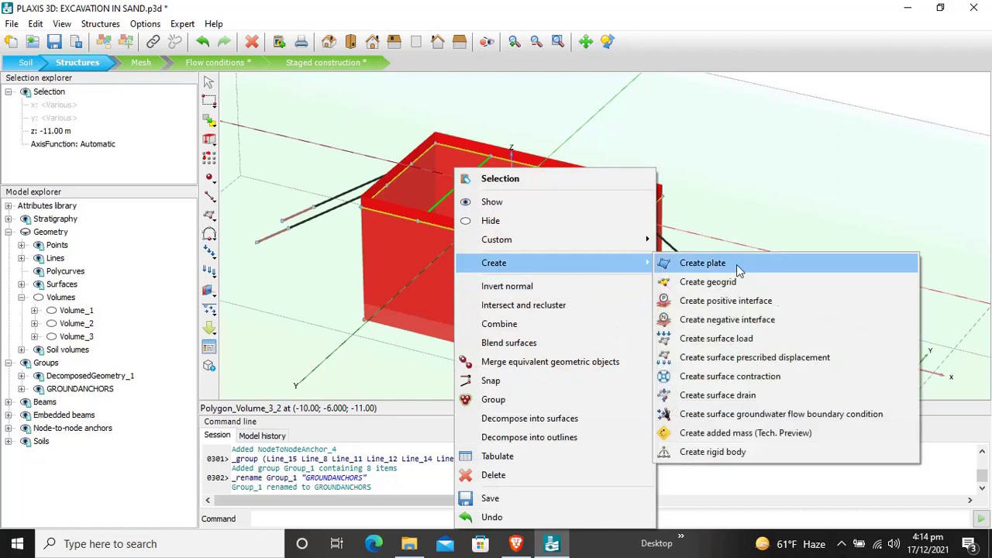
click(737, 269)
- Assign the SHEETPILEWALL material to the four wall plates and clear the selection
right_click(523, 293)
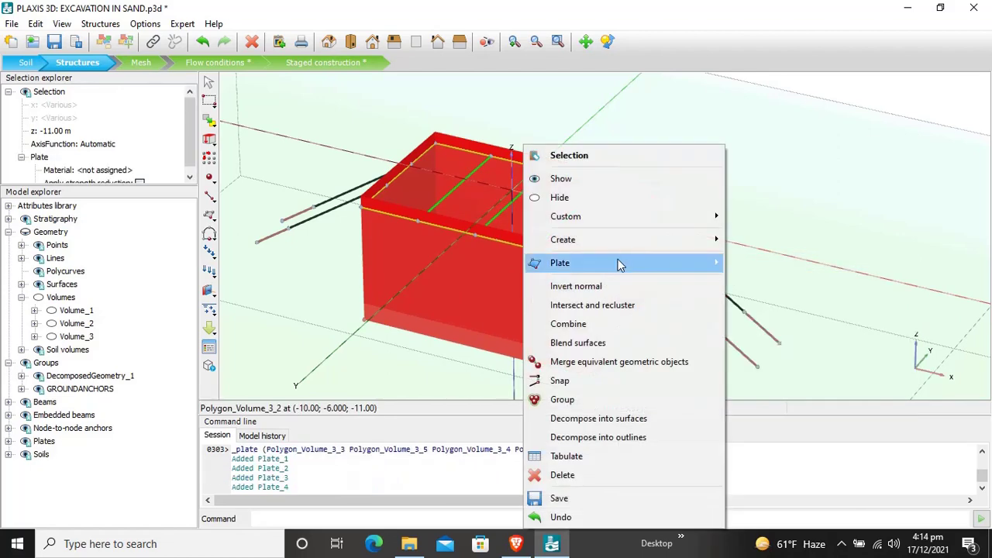
mouse_move(620, 265)
mouse_move(799, 305)
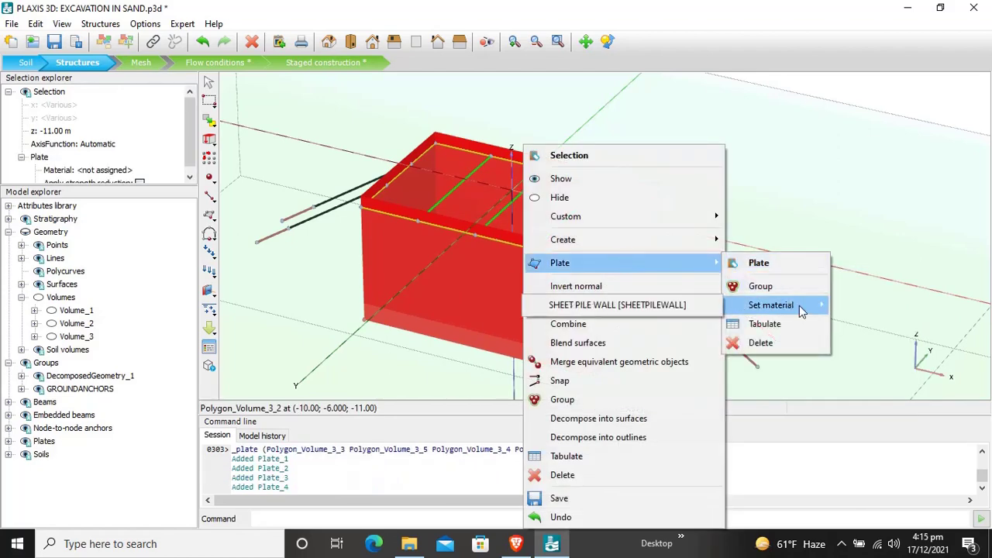
click(643, 309)
click(831, 220)
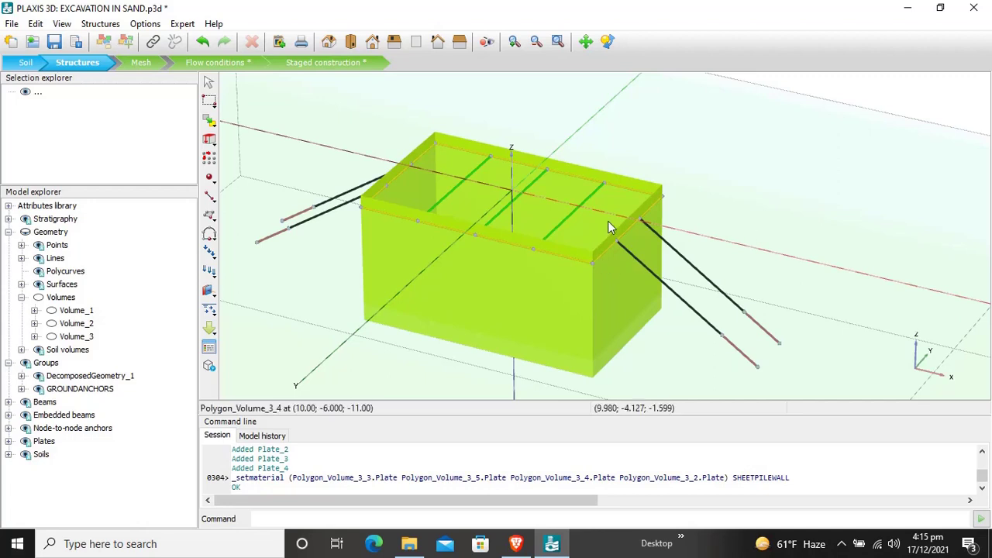
- Select the four sheet pile wall surfaces again and create positive interfaces on them
click(431, 183)
ctrl+click(461, 171)
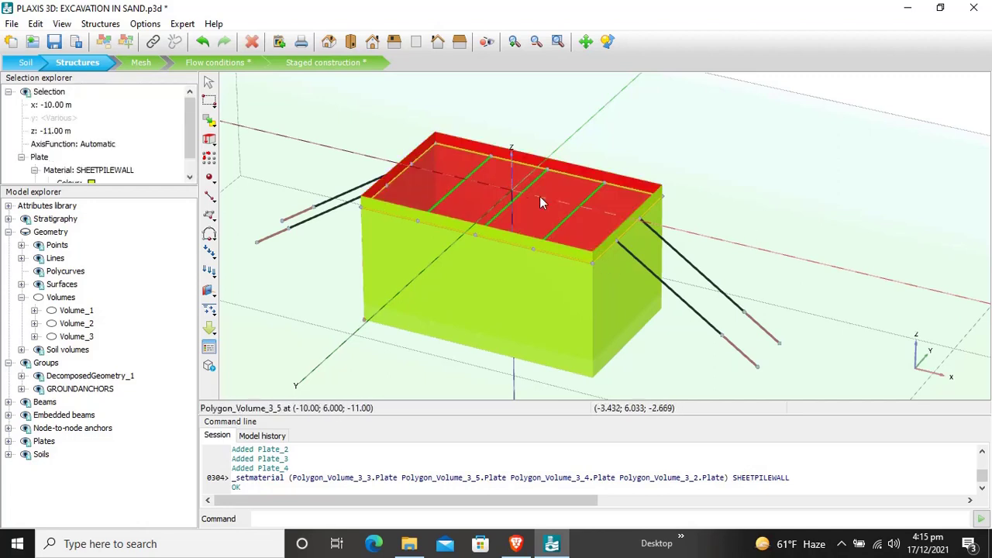
ctrl+click(628, 281)
ctrl+click(548, 307)
right_click(547, 308)
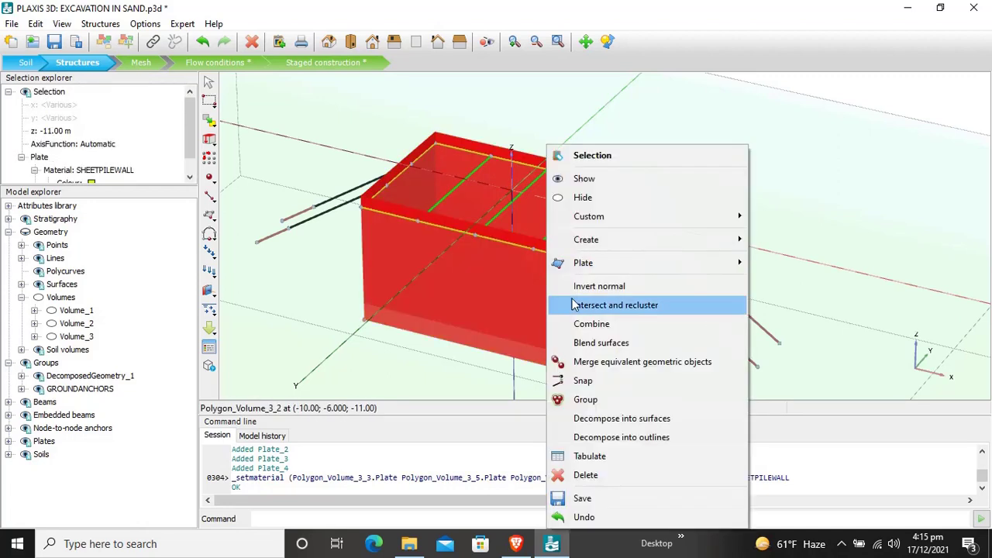
mouse_move(626, 241)
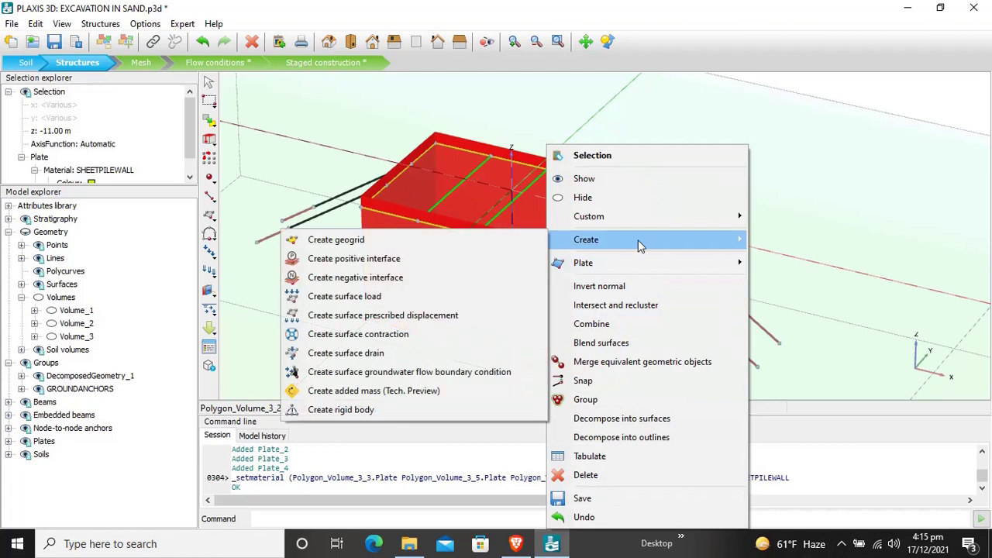
click(451, 258)
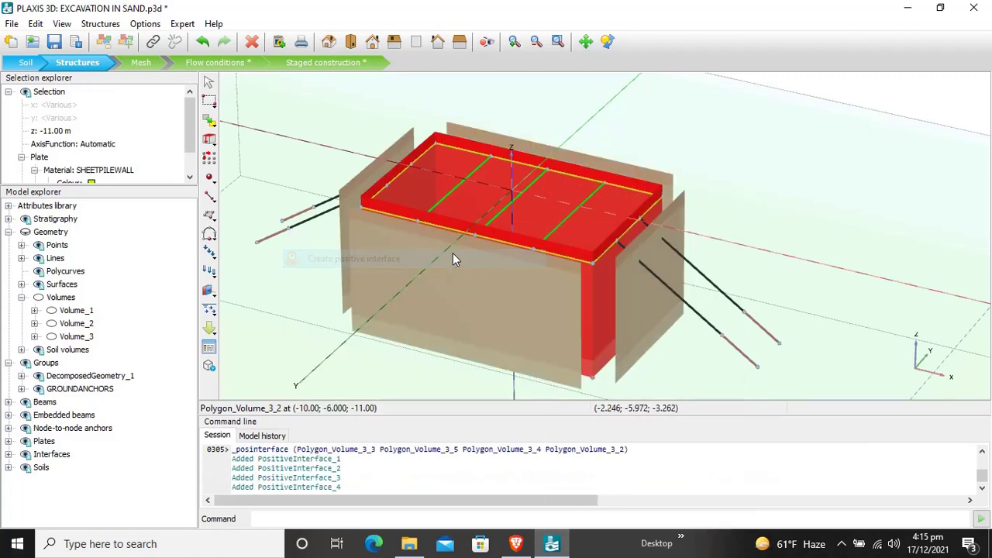
- Create negative interfaces on the four selected sheet pile wall surfaces
right_click(602, 287)
mouse_move(713, 216)
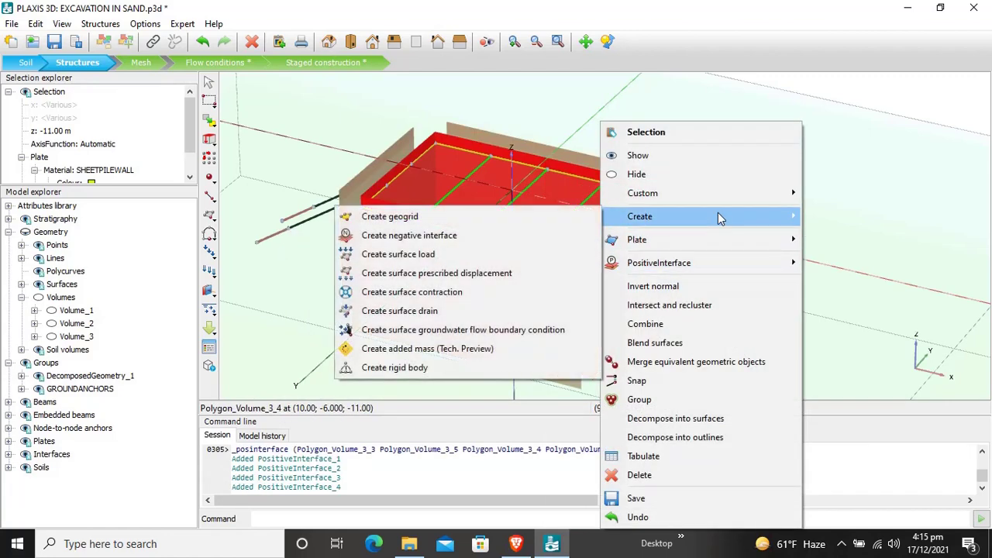
click(544, 235)
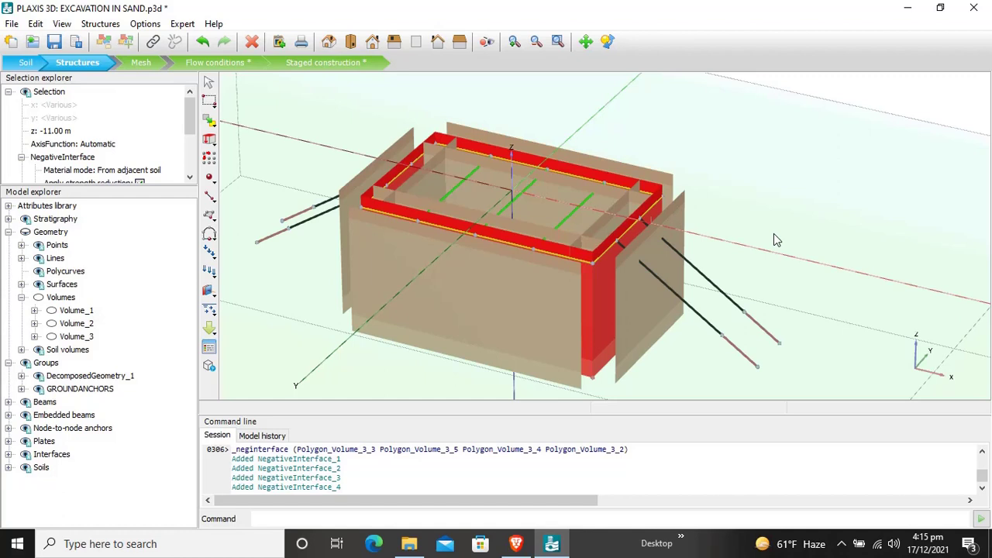
right_drag(816, 304, 913, 338)
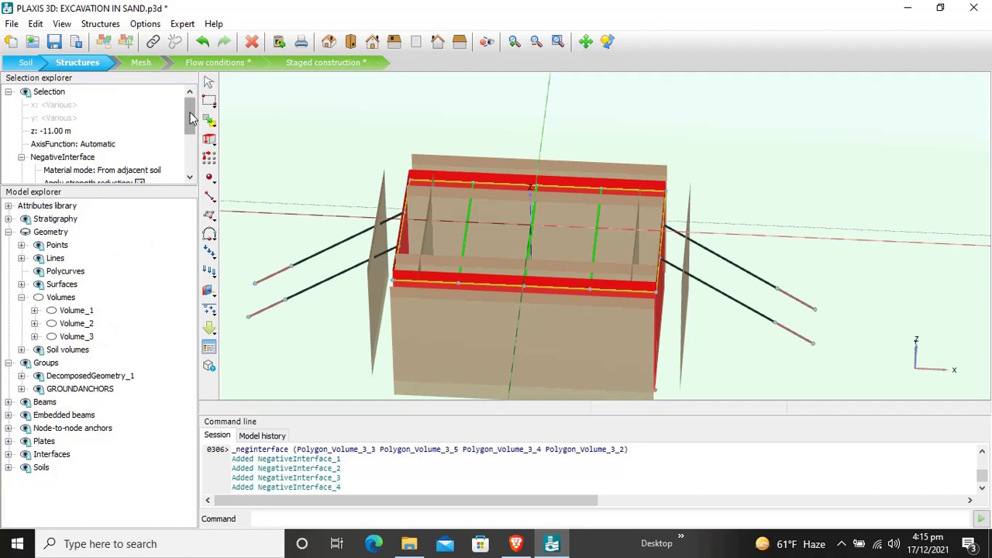
- Make all excavation volumes visible in the structures model and collapse the geometry tree
click(140, 66)
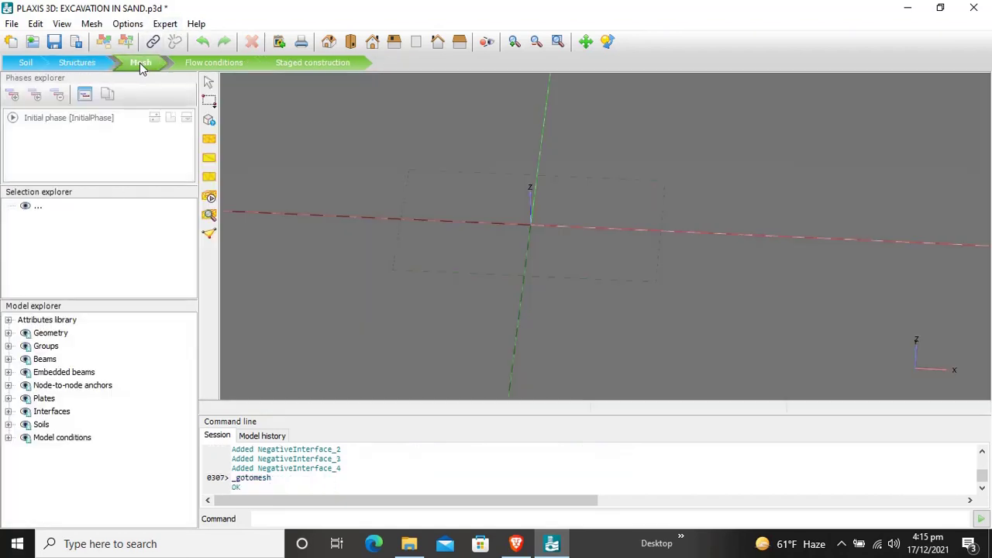
click(77, 63)
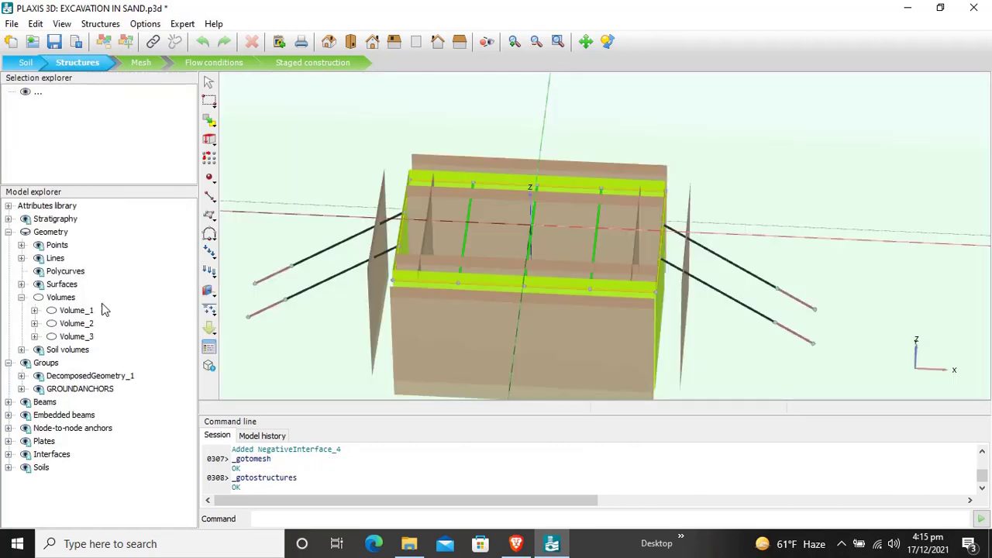
click(39, 298)
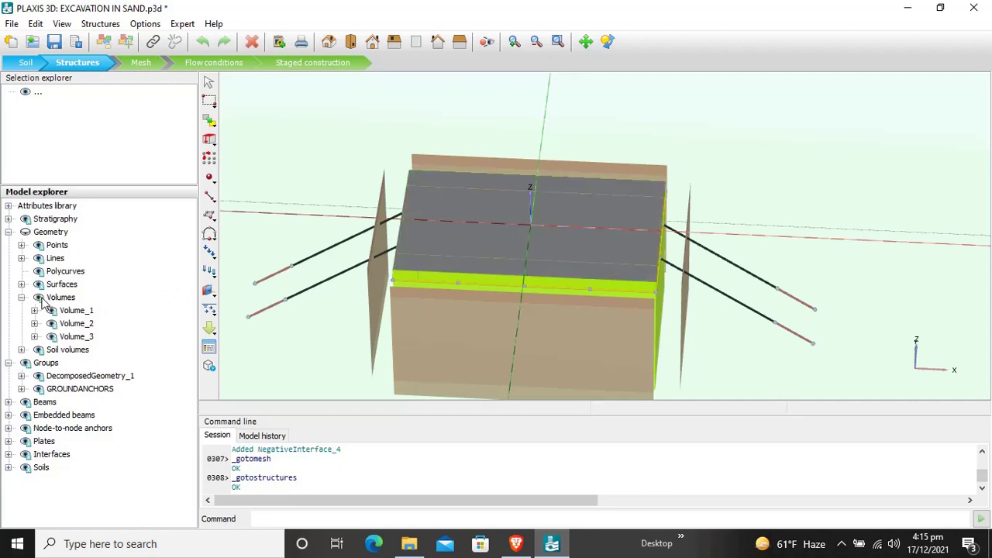
click(39, 299)
click(40, 298)
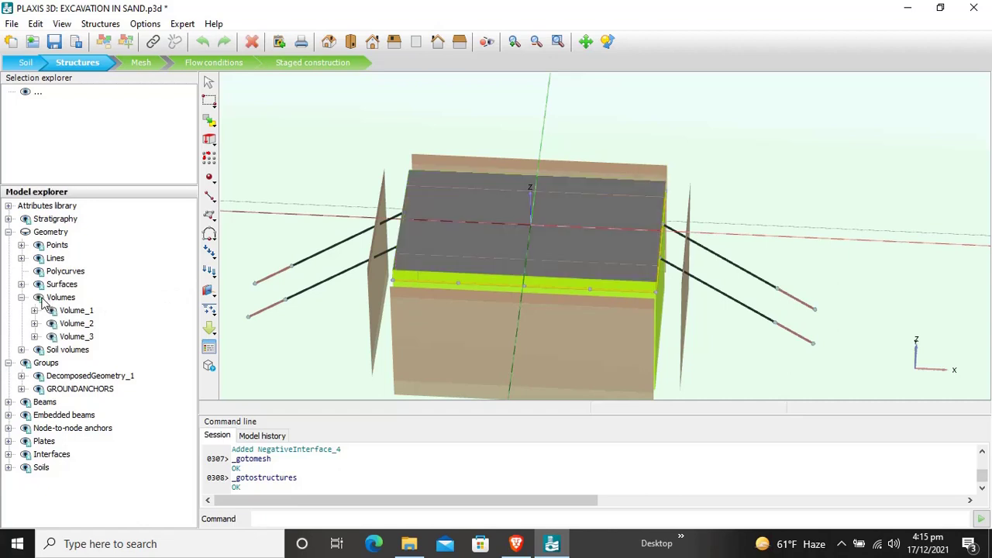
click(39, 299)
click(39, 297)
click(21, 298)
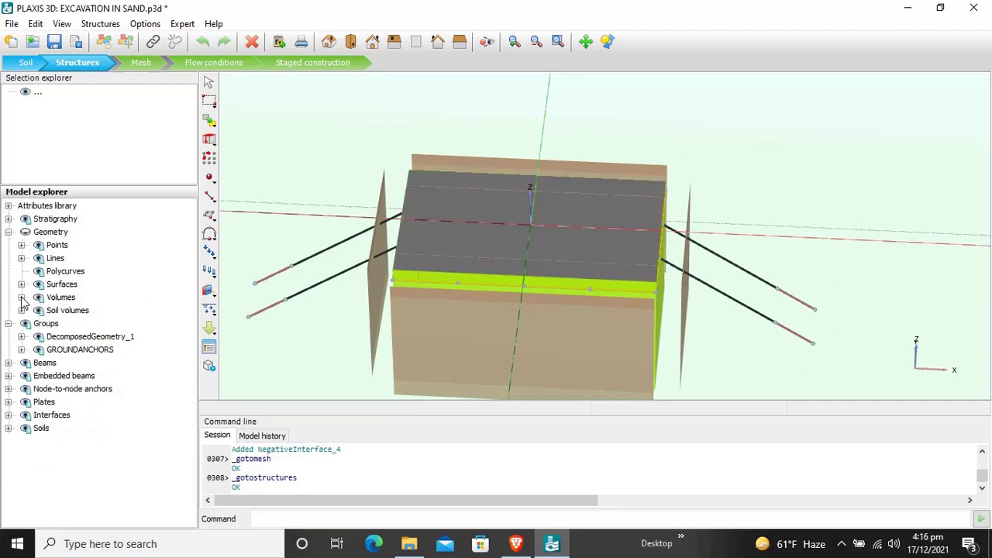
click(8, 231)
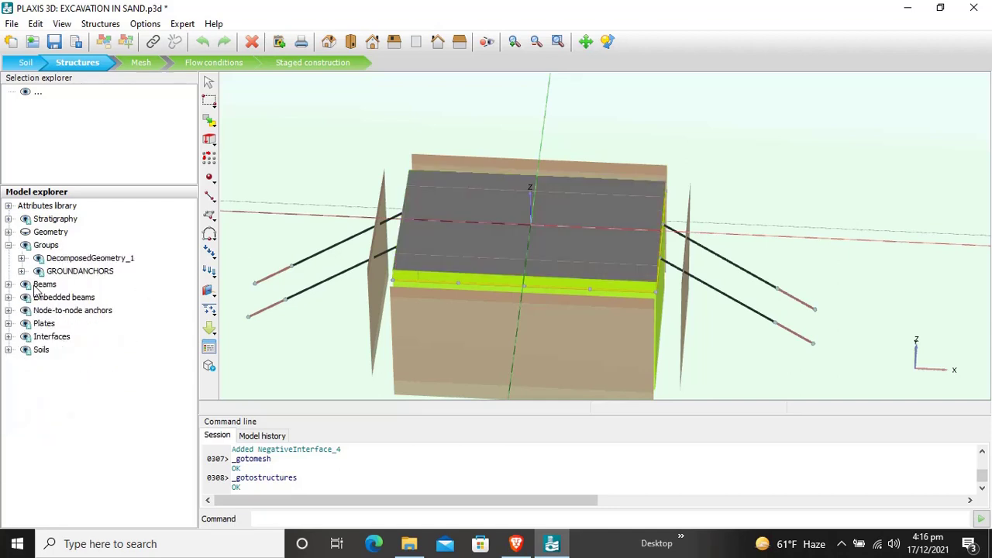
- Examine the material assigned to each of the four node-to-node anchors, and collapse the anchor and group lists
click(65, 312)
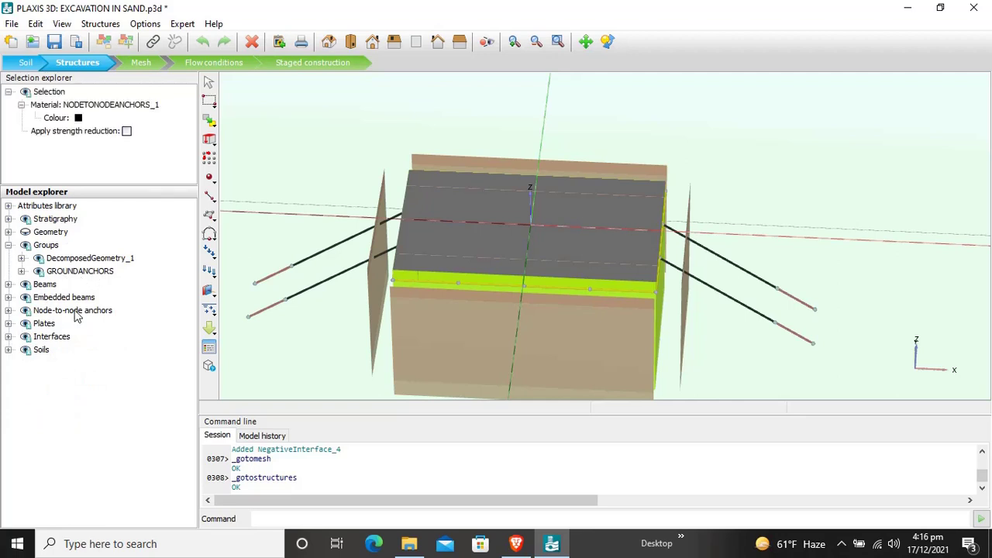
click(8, 310)
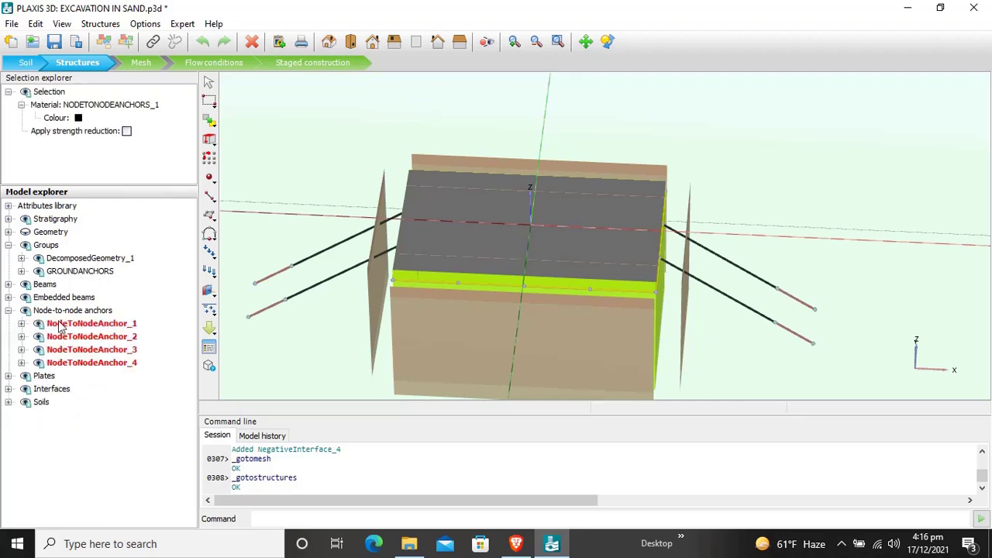
click(92, 324)
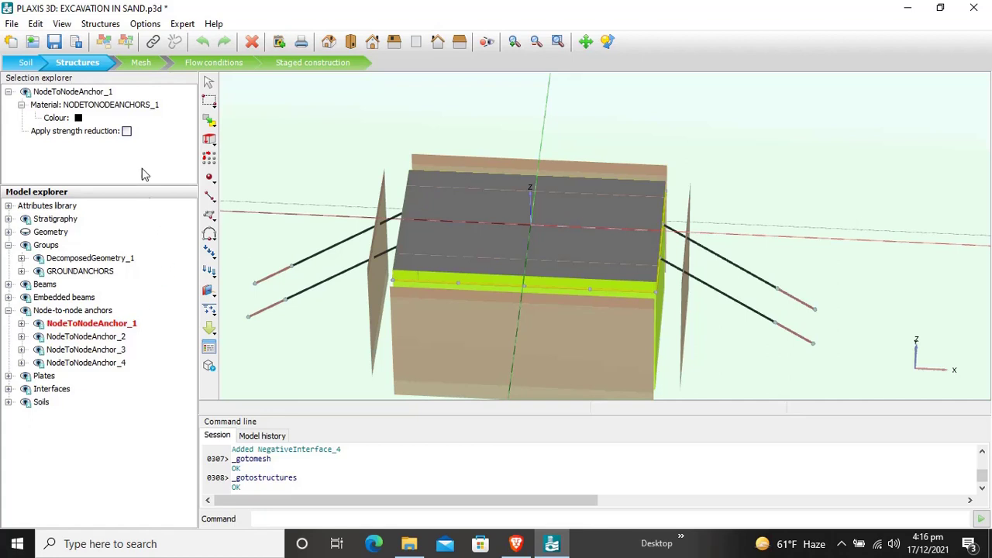
click(107, 336)
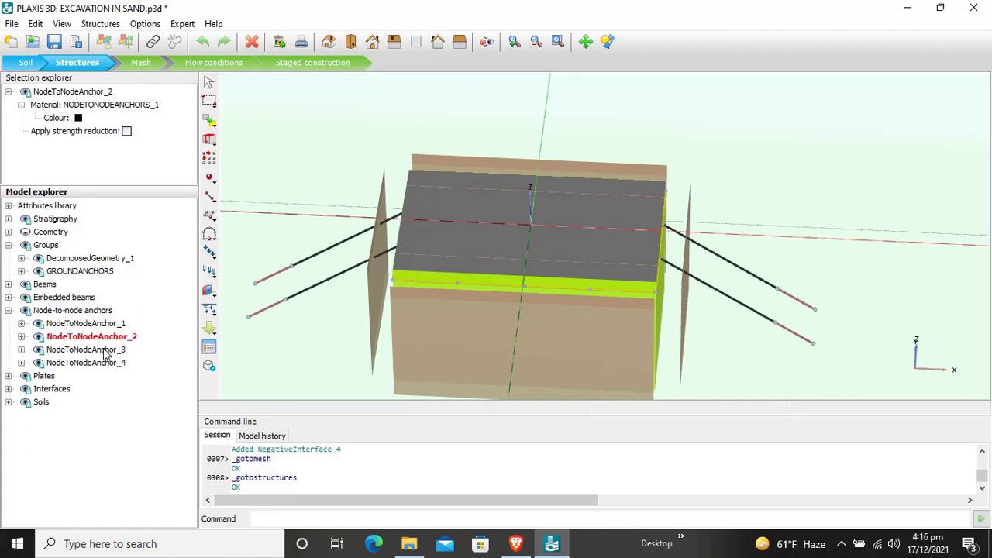
click(105, 351)
click(106, 364)
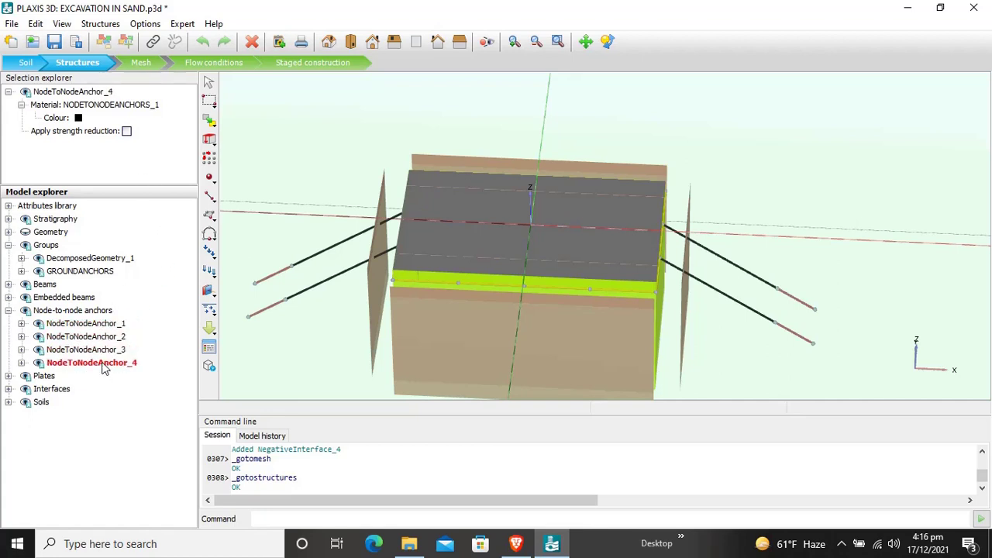
shift+click(91, 324)
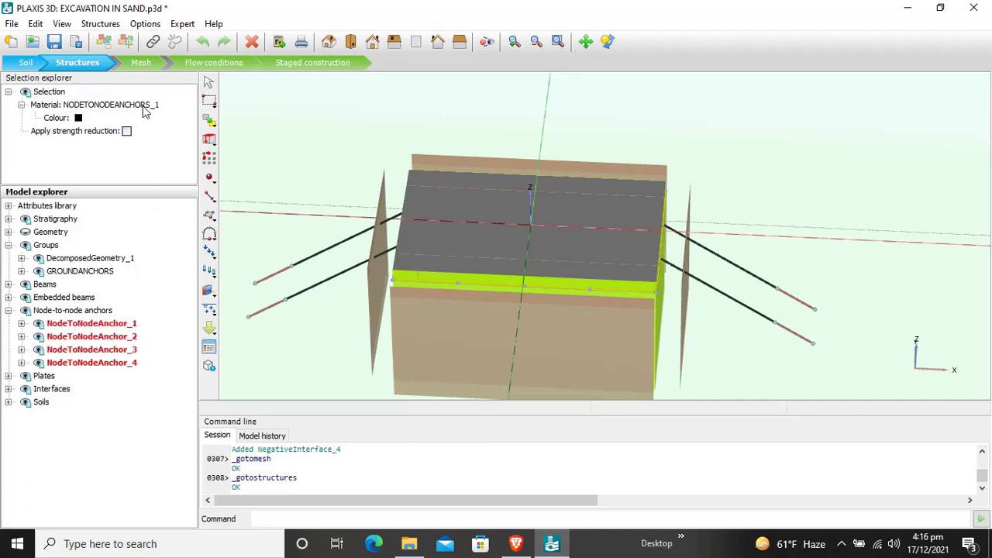
click(8, 311)
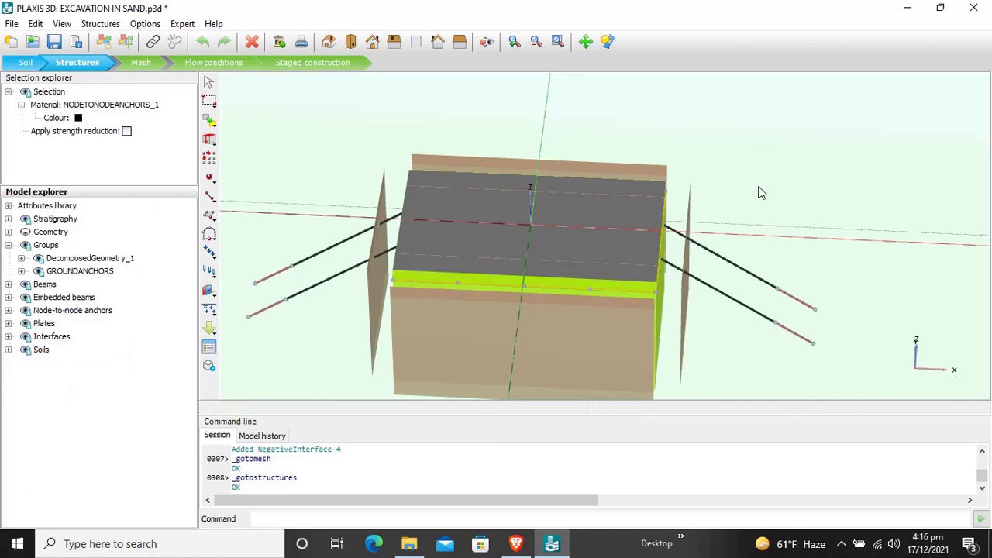
click(9, 245)
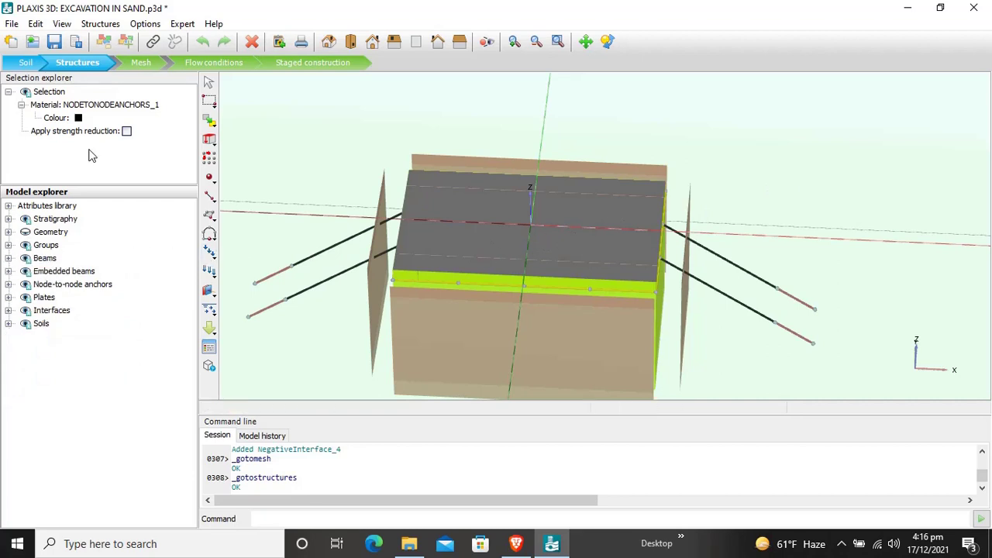
- Generate the mesh with Coarse element distribution and enhanced mesh refinements
click(139, 62)
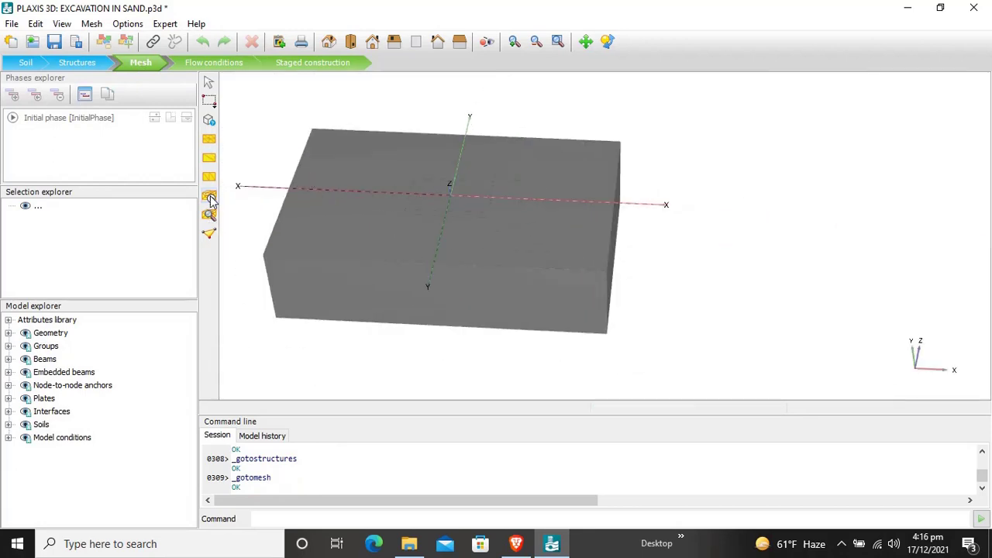
click(210, 198)
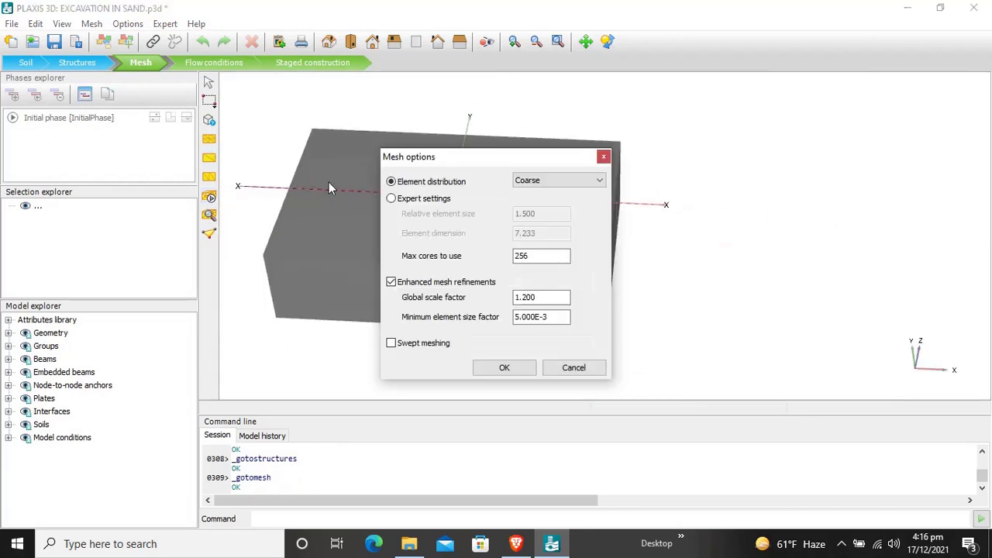
click(502, 370)
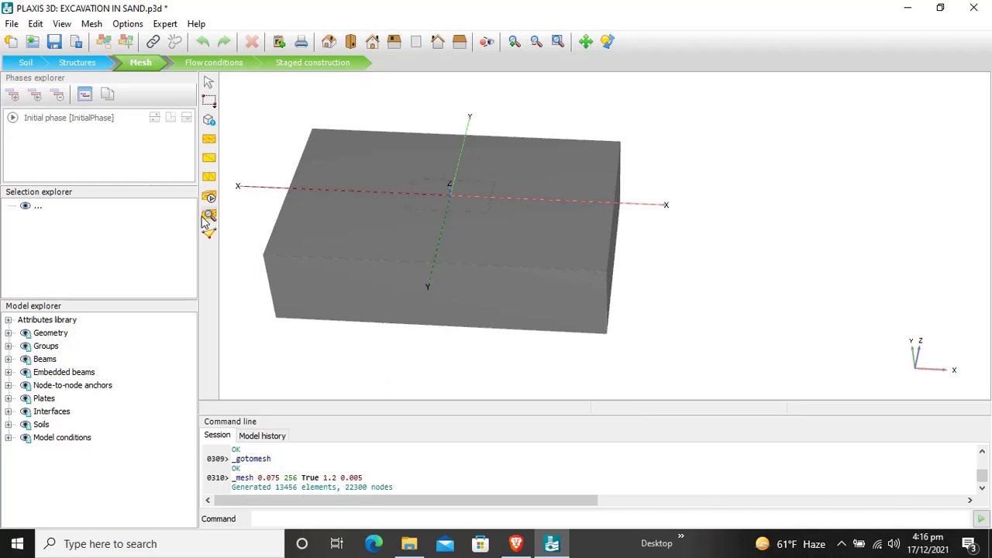
- In the structures model, create a four-point surface load at about (-13, -22), (-7.5, -22.5), (-8.5, -29) and (-13.5, -27.5), z 0.5
click(94, 63)
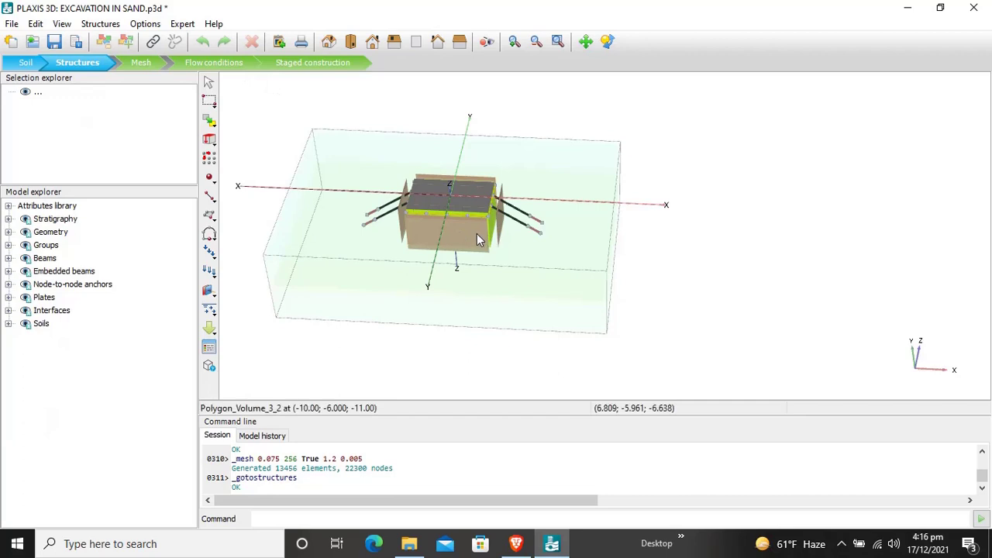
scroll(475, 216, up, 5)
scroll(474, 210, down, 2)
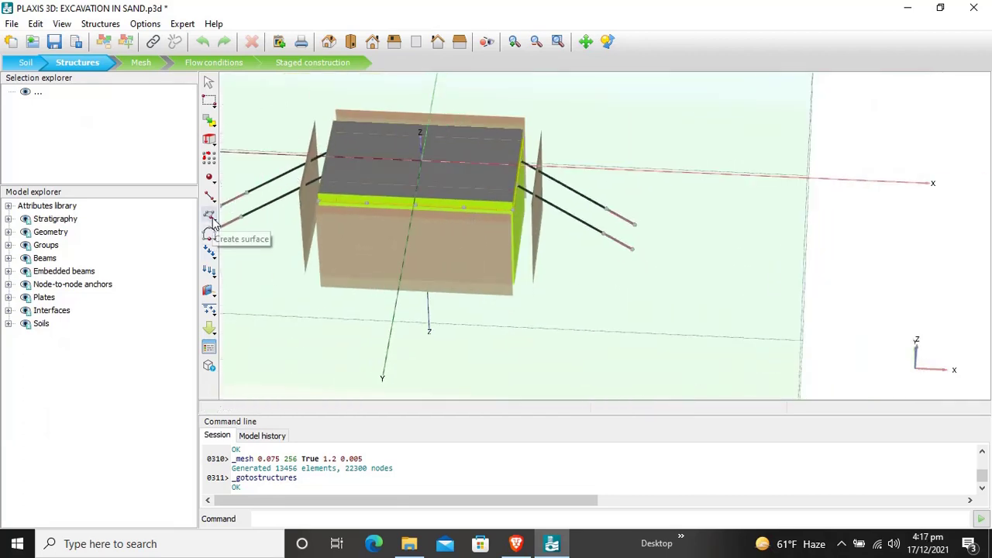
click(212, 259)
click(224, 297)
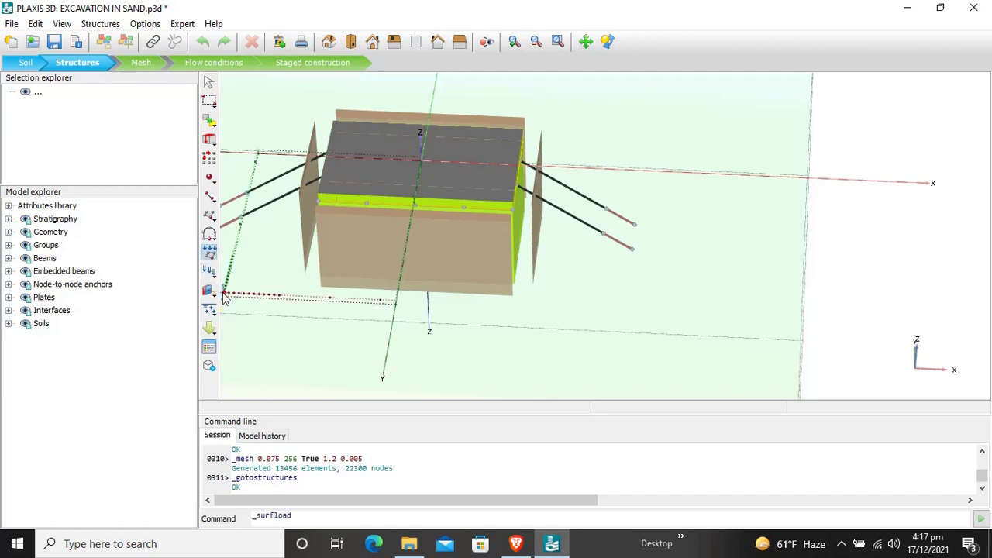
click(265, 292)
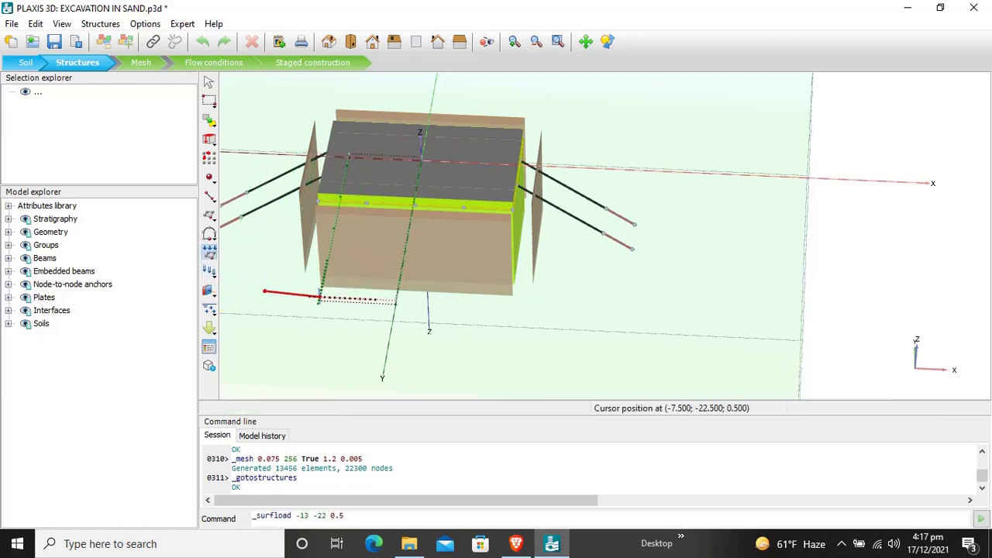
click(318, 297)
double_click(301, 341)
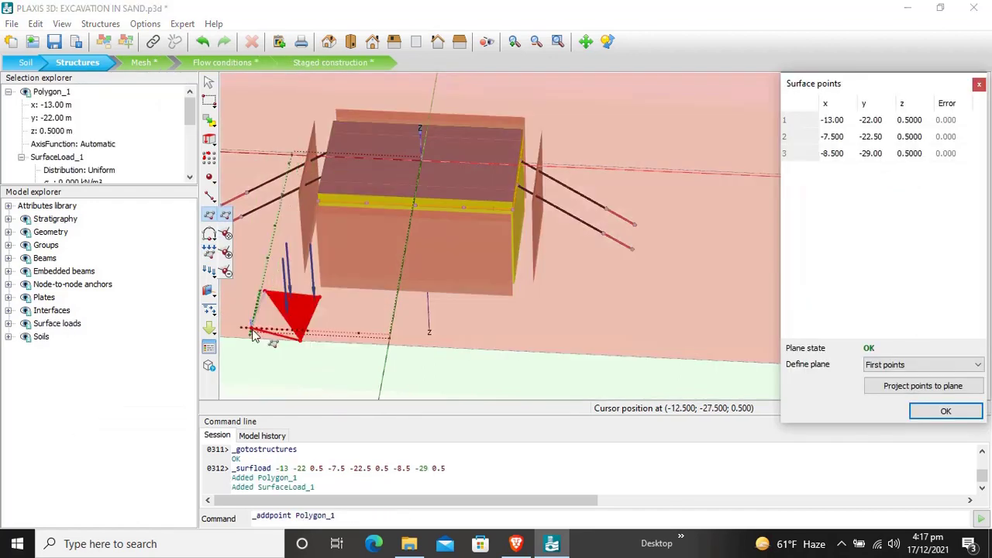
click(255, 337)
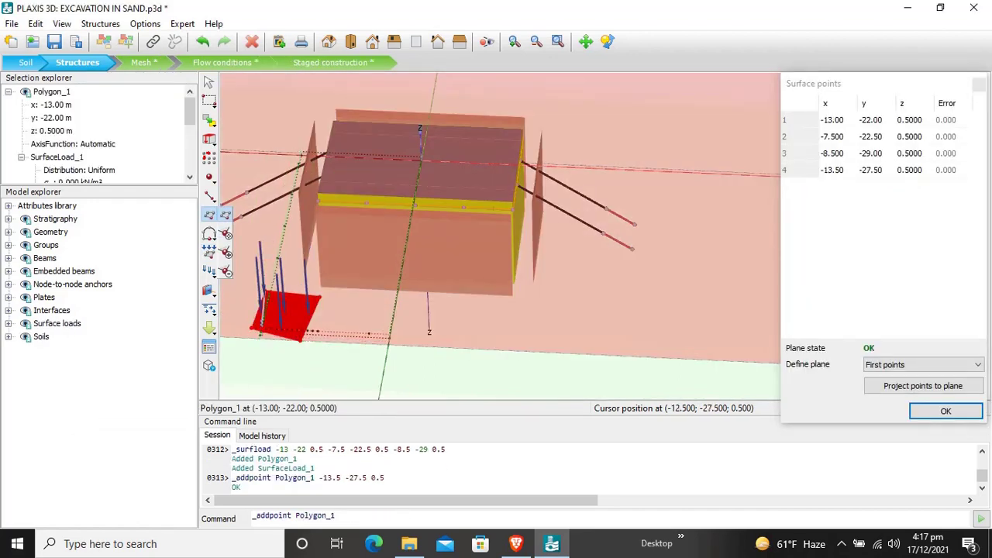
- Set the x-coordinates of the surface load's points 1 to 4 to -3.5, 3.5, 3.5 and -3.5
double_click(834, 121)
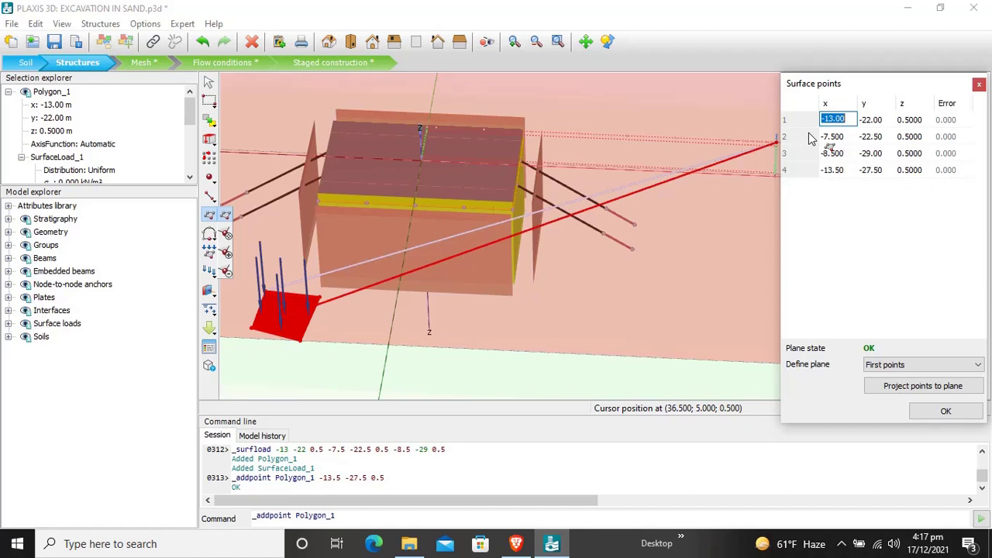
text(-3.5)
key(Return)
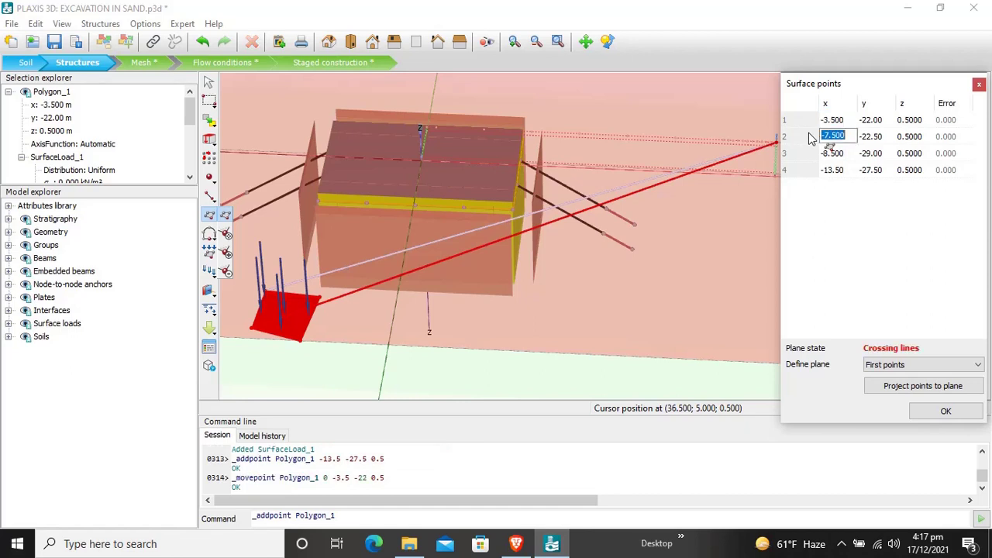
text(3)
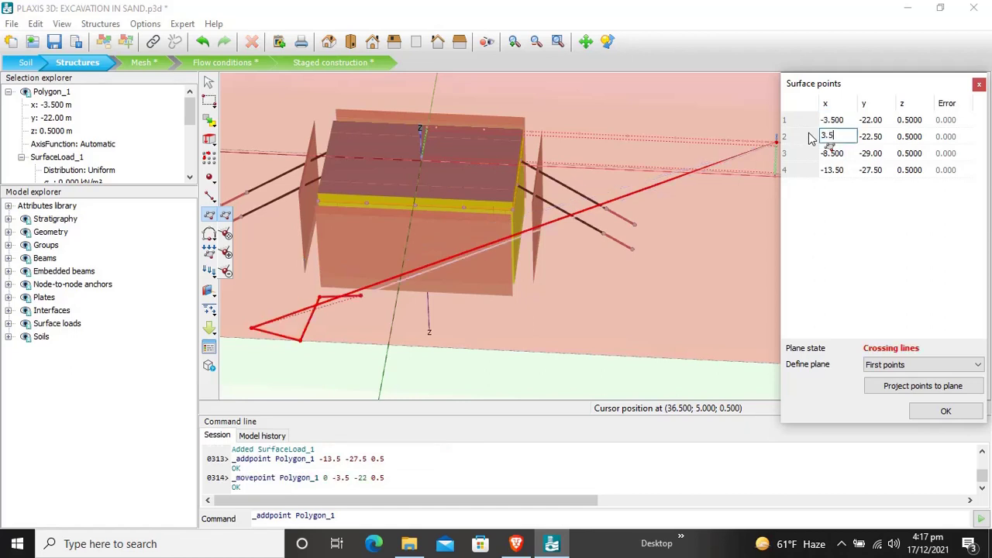
text(.5)
key(Return)
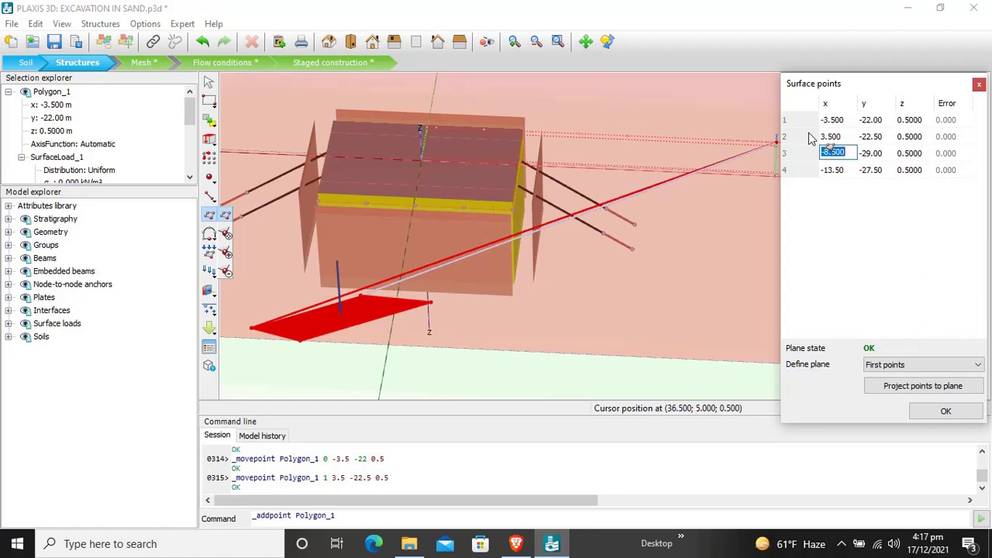
text(3)
key(Return)
text(-3)
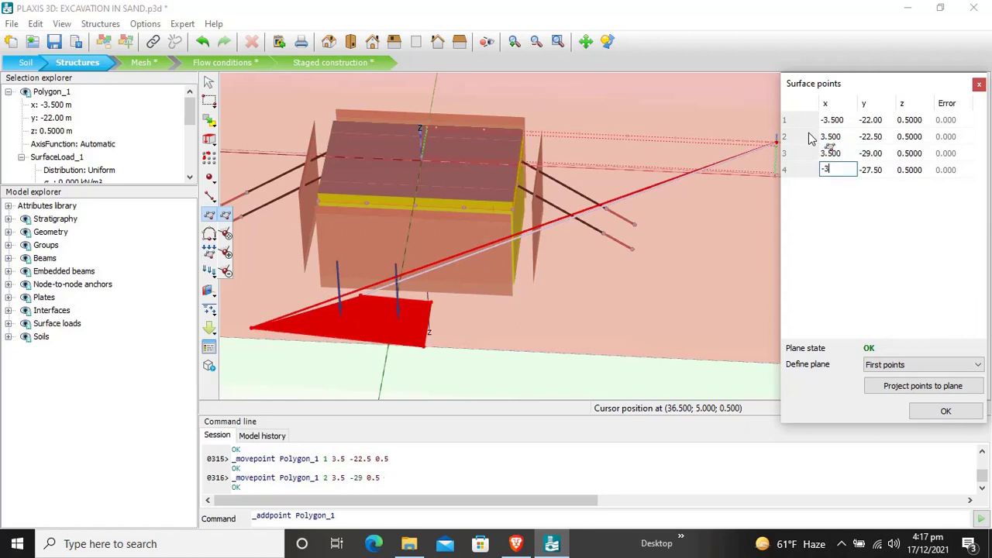
text(.5)
key(Return)
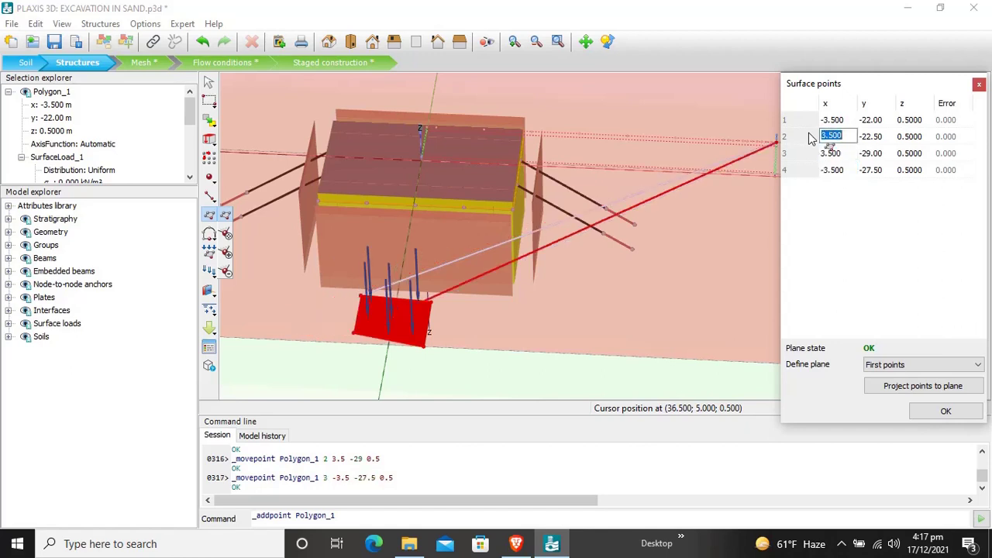
- Set the y-coordinates of the surface load's points 1 to 4 to -7, -7, -14 and -14
key(Tab)
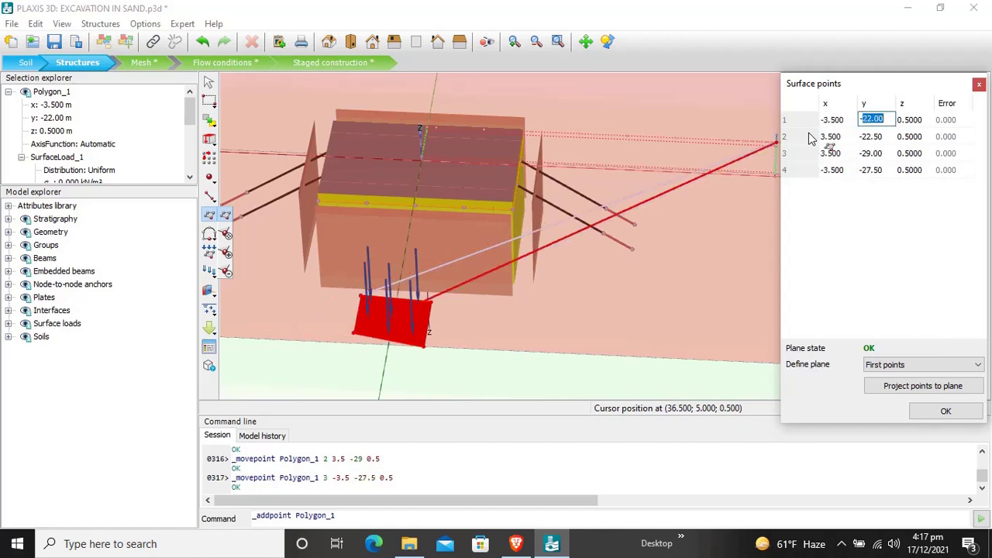
text(-7)
key(Return)
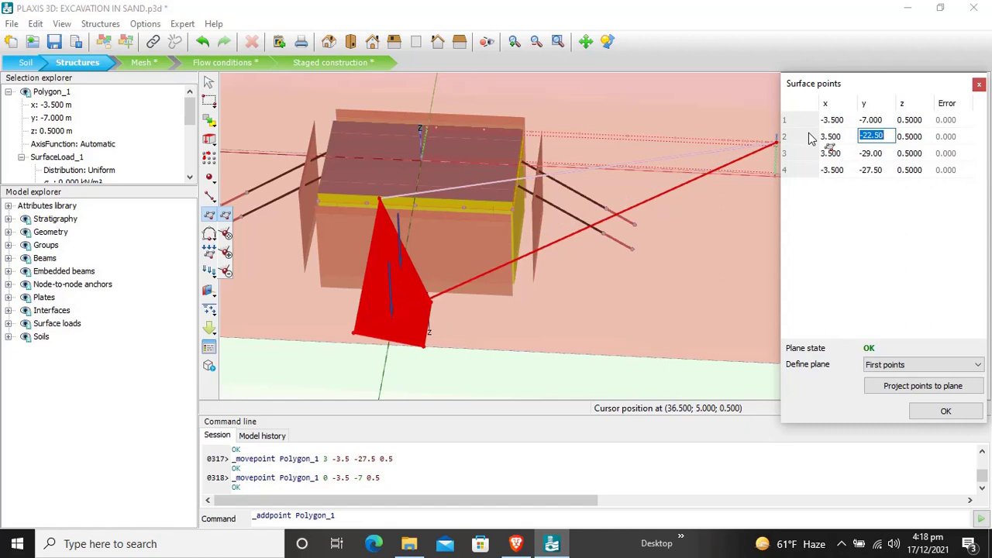
text(-7)
key(Return)
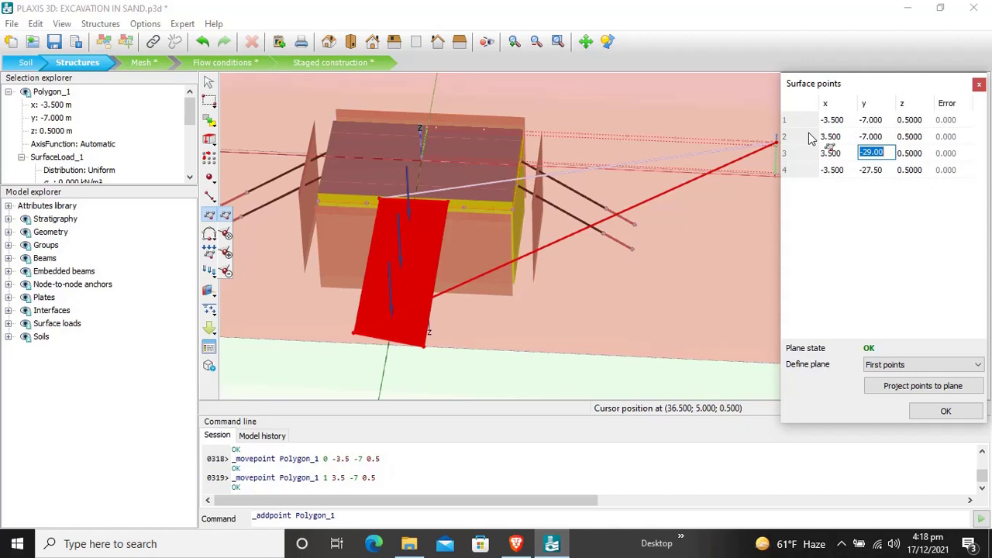
text(-14)
key(Return)
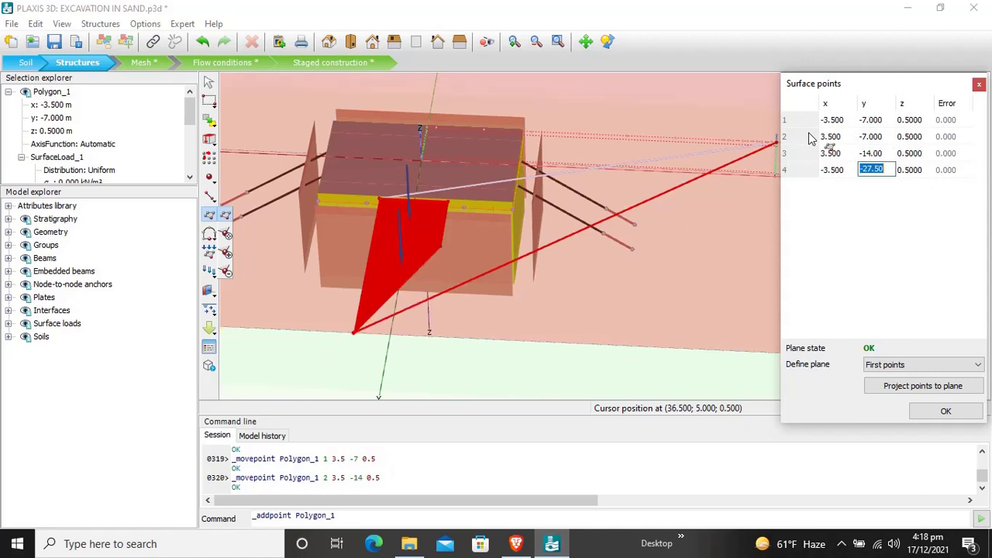
text(-14)
key(Return)
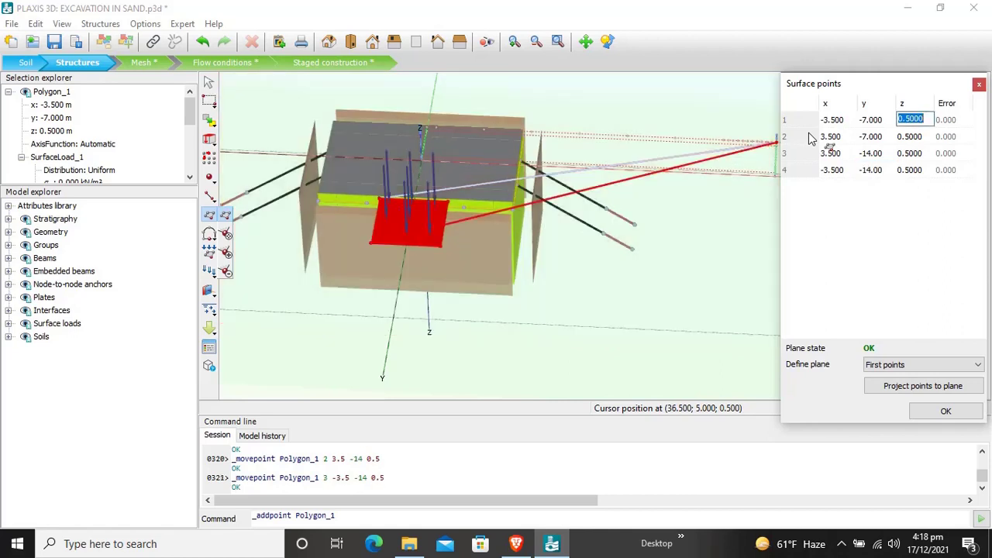
- Set the z-coordinate of all the surface load's points to 0 and accept the point definition
text(0)
key(Return)
text(0)
key(Return)
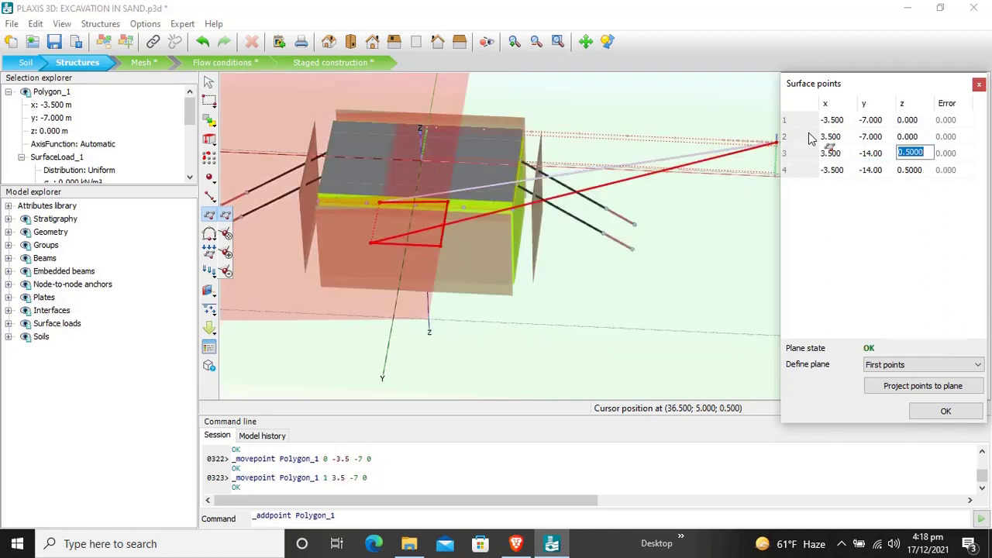
text(0)
key(Return)
text(0)
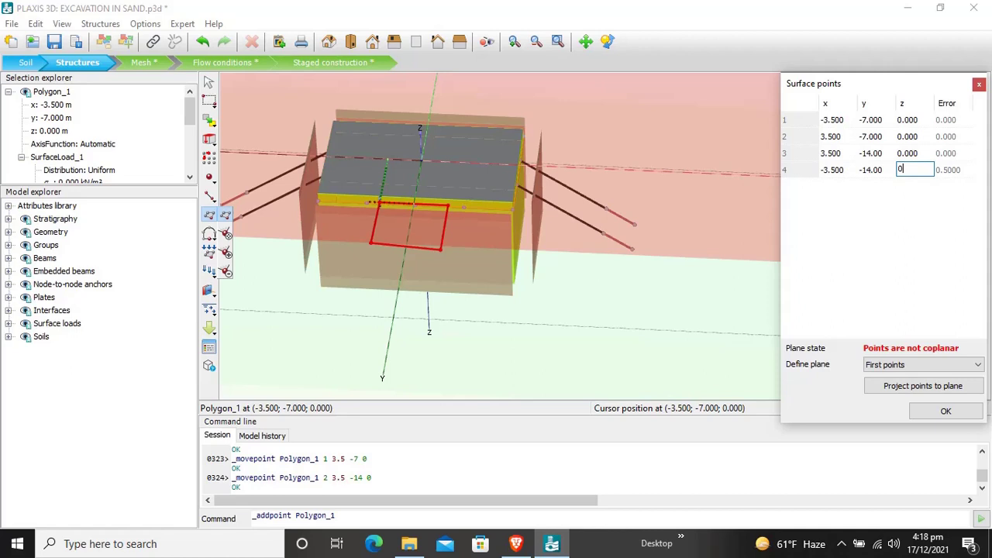
click(665, 214)
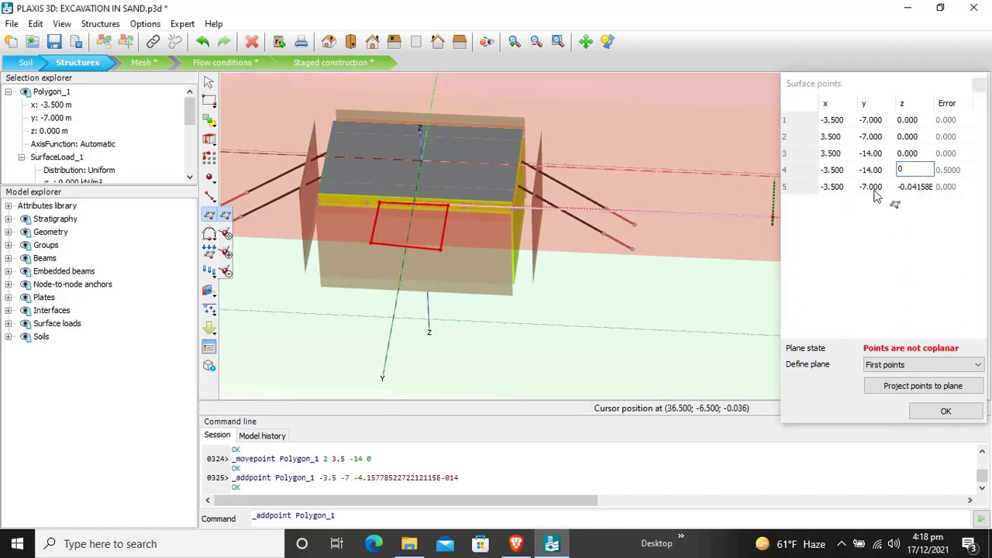
click(913, 187)
text(0)
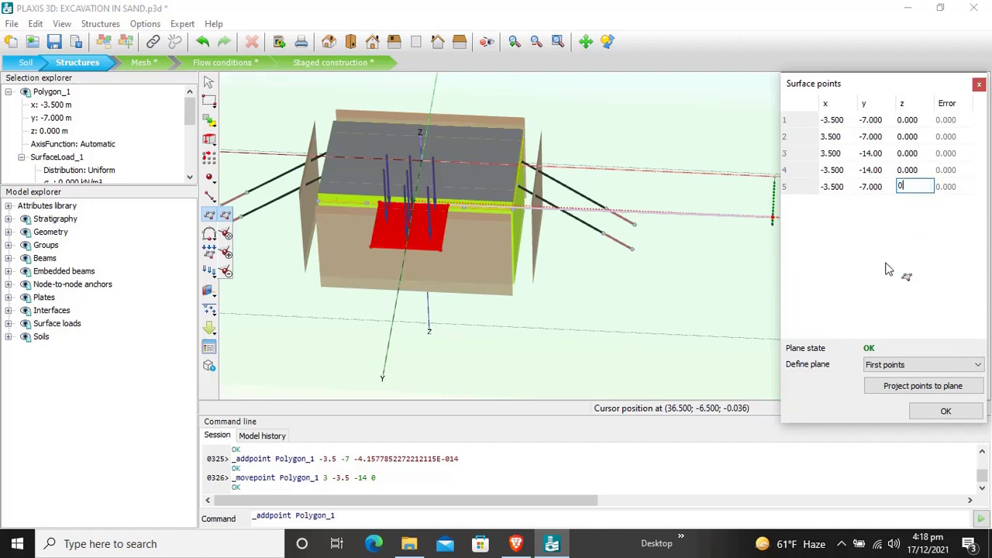
click(938, 411)
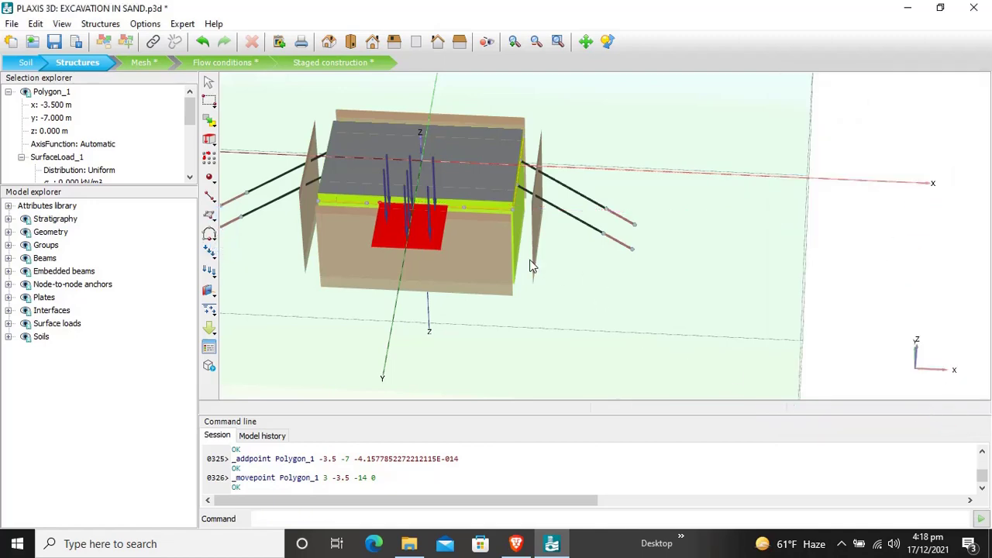
- Try to set the vertical component σz of the surface load to 20 kN/m²
scroll(503, 244, down, 3)
scroll(490, 240, up, 8)
scroll(488, 244, down, 2)
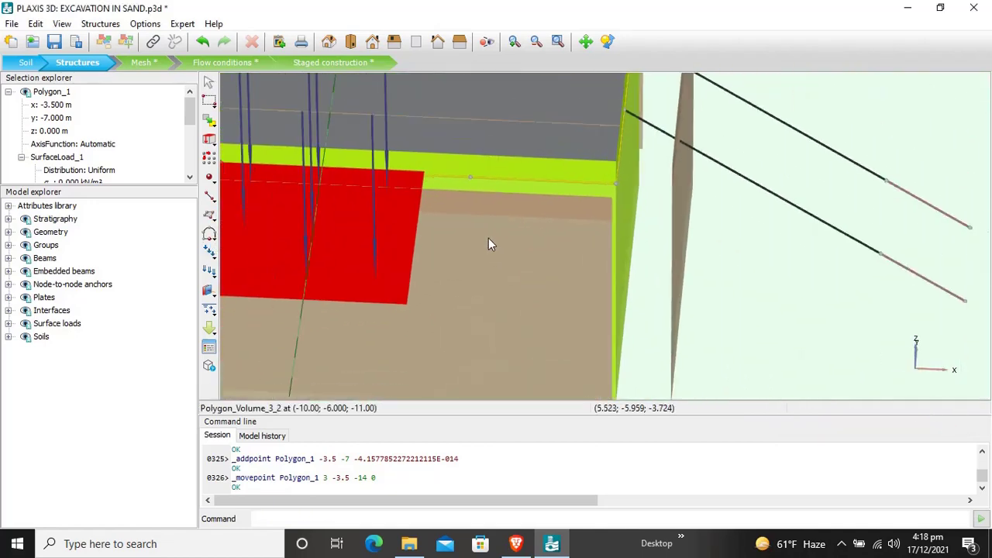
scroll(489, 242, down, 5)
ctrl+right_drag(855, 210, 793, 192)
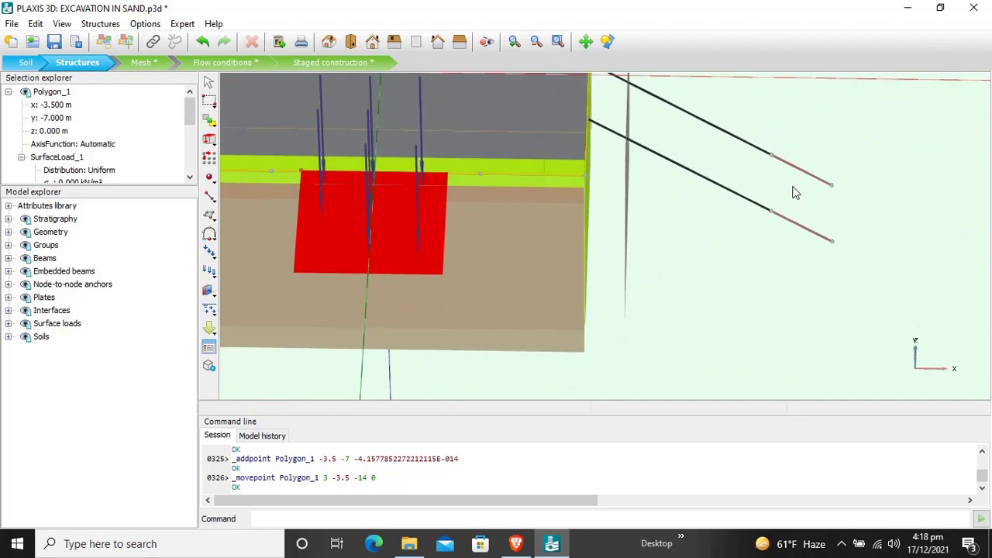
scroll(792, 193, down, 5)
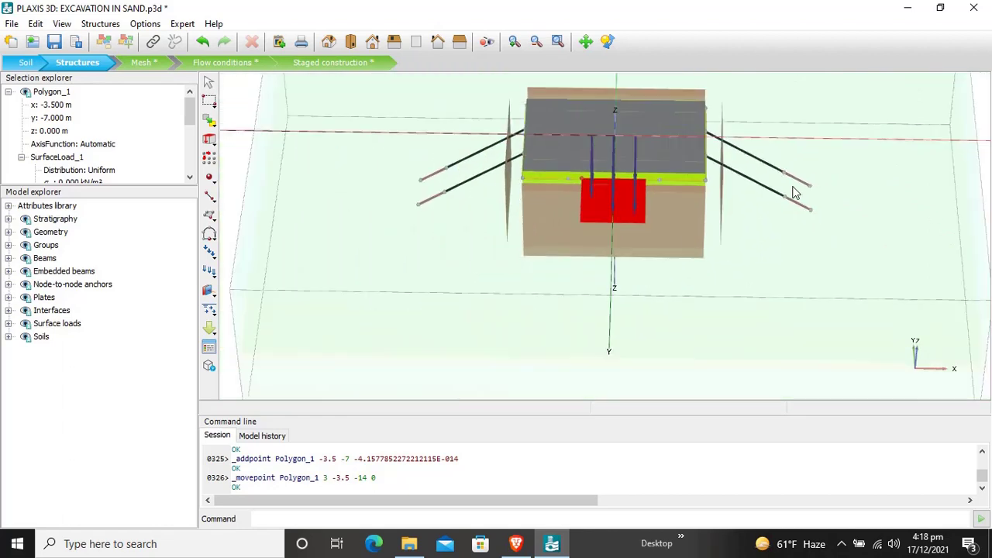
click(41, 325)
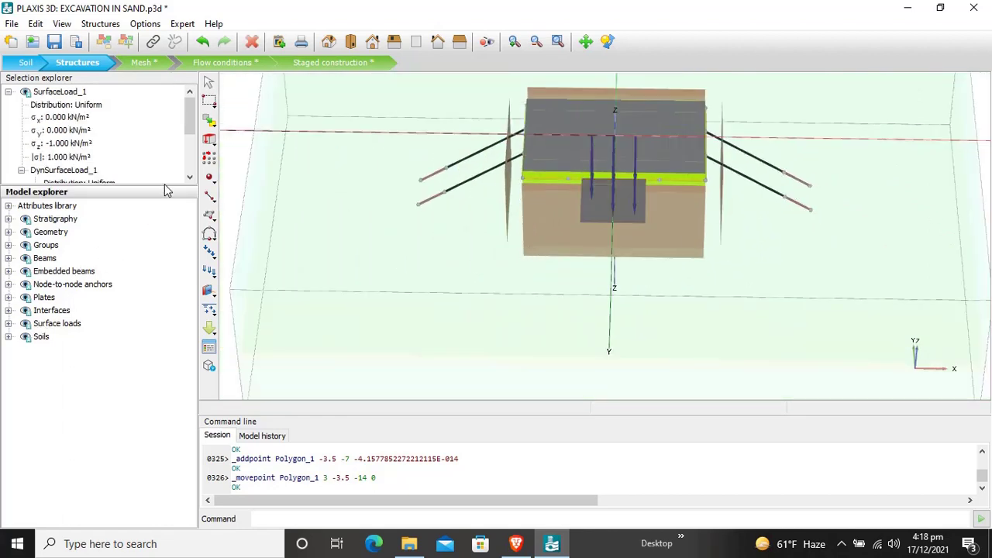
click(68, 144)
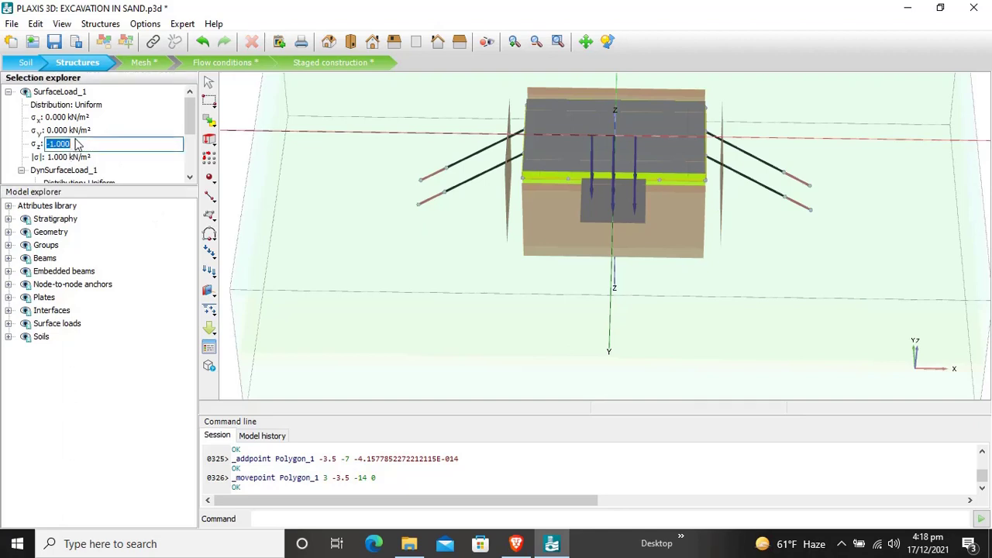
text(20)
click(190, 245)
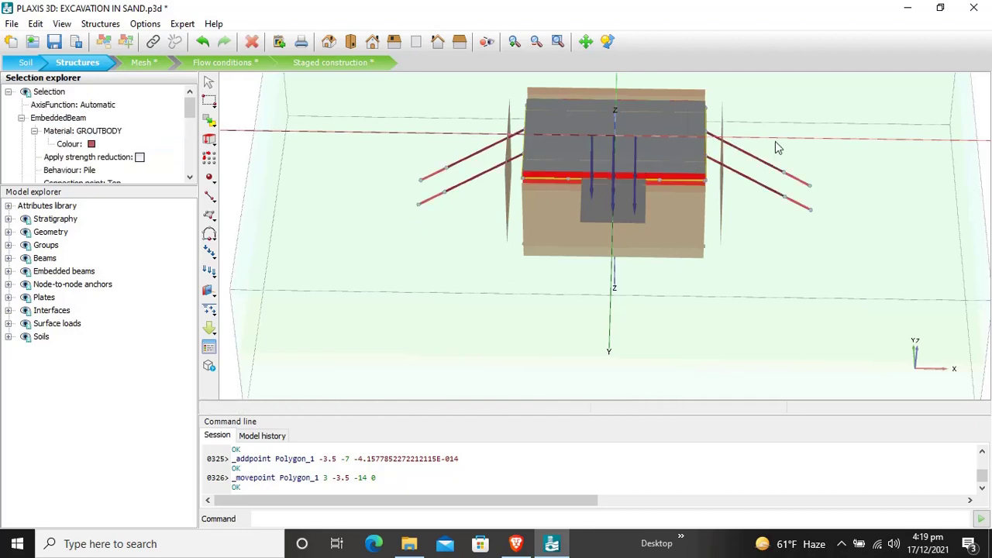
- Regenerate the mesh with Coarse element distribution and enhanced mesh refinements, and open the generated mesh in the output viewer
right_drag(889, 243, 758, 205)
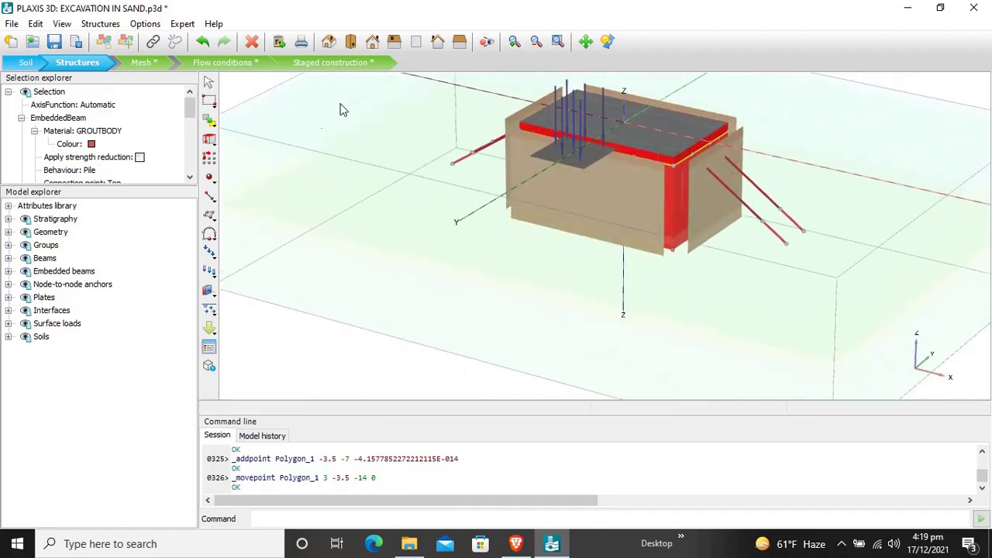
click(329, 41)
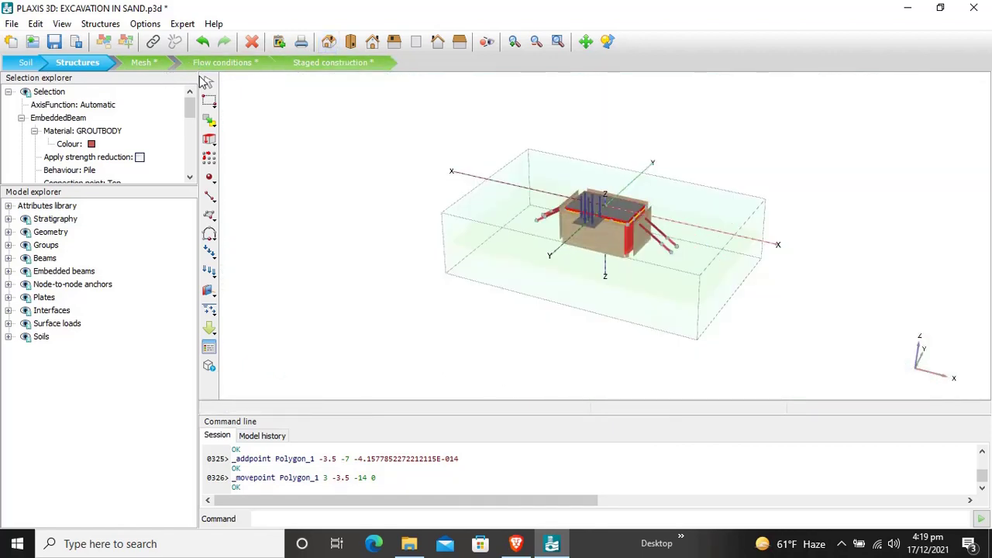
click(158, 68)
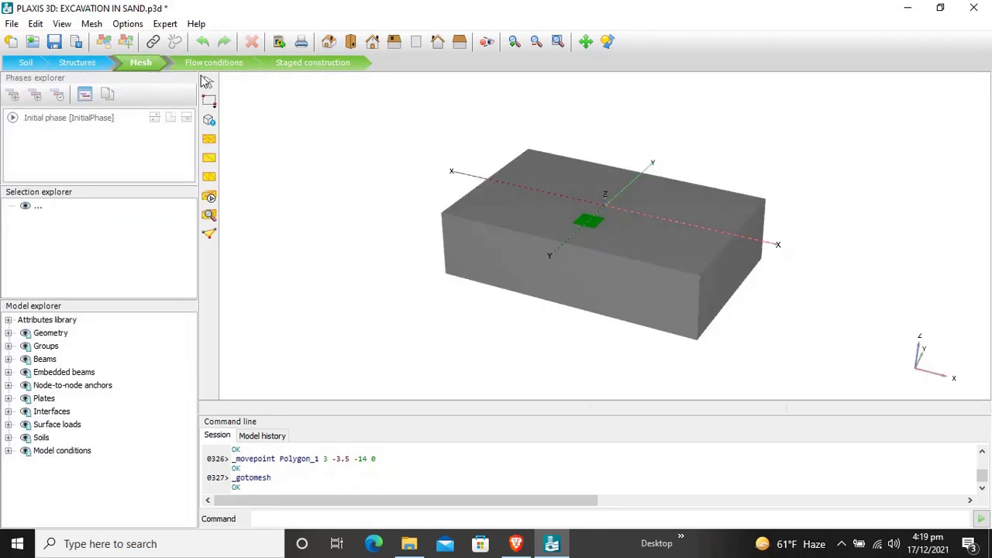
click(212, 199)
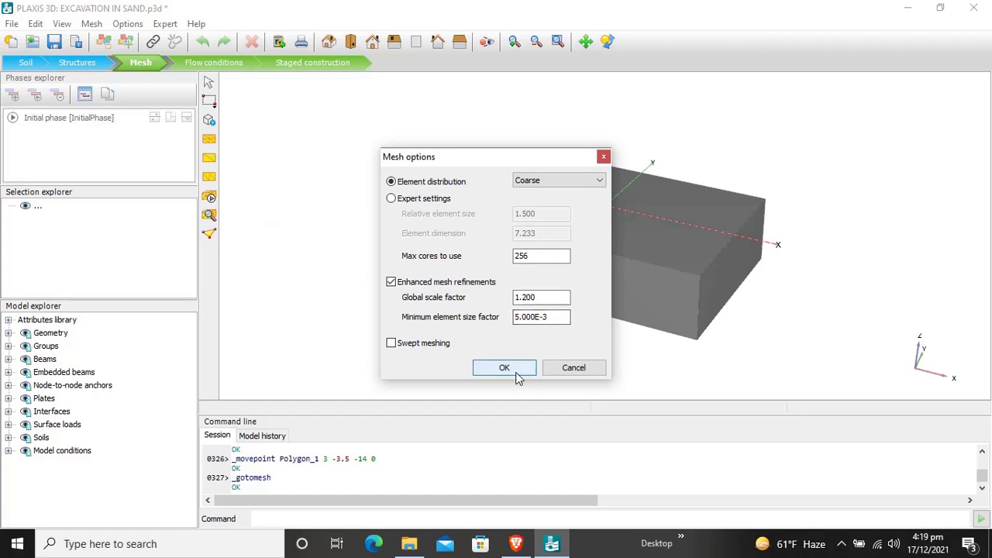
click(505, 369)
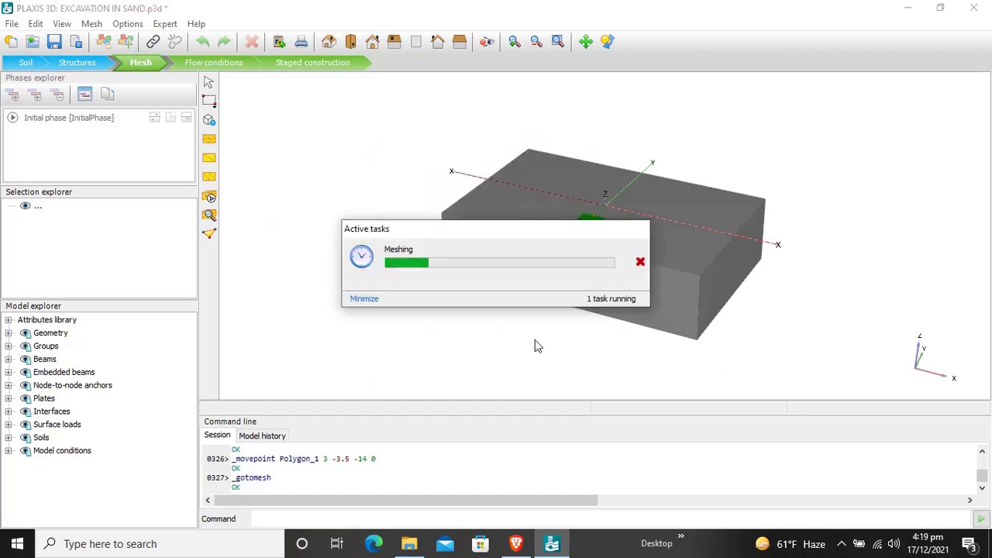
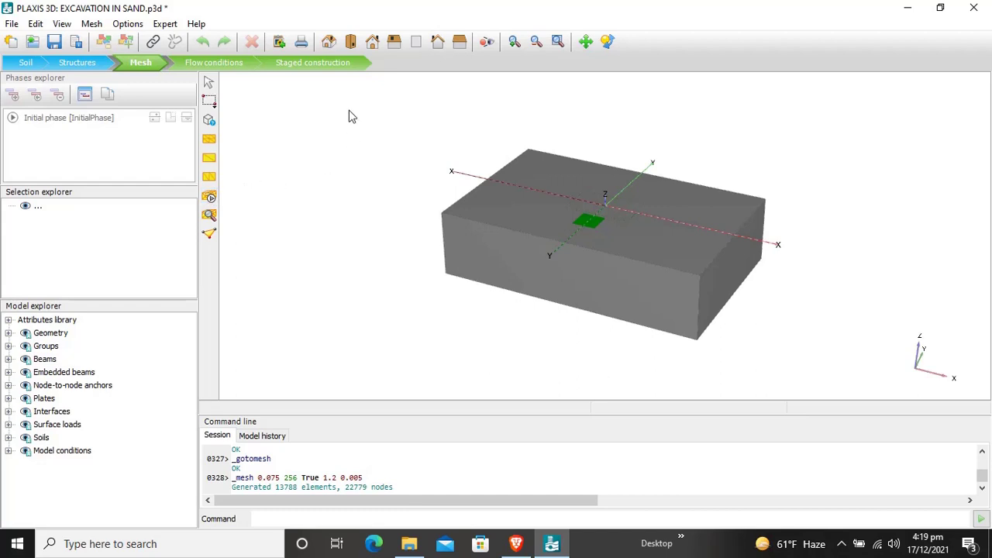
click(209, 217)
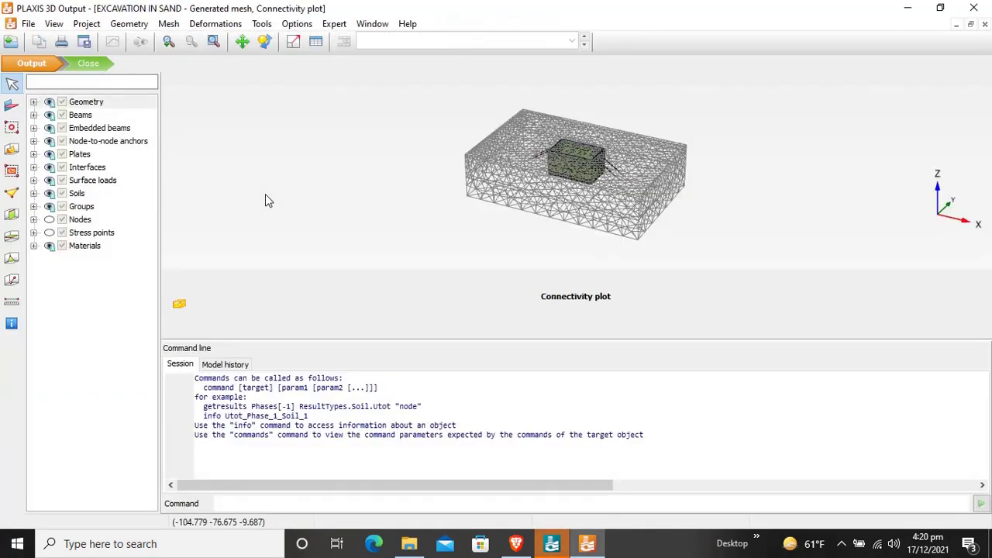
- Hide the soils in the connectivity plot to examine the meshed walls, struts and ground anchors, and close the output view
scroll(629, 187, up, 1)
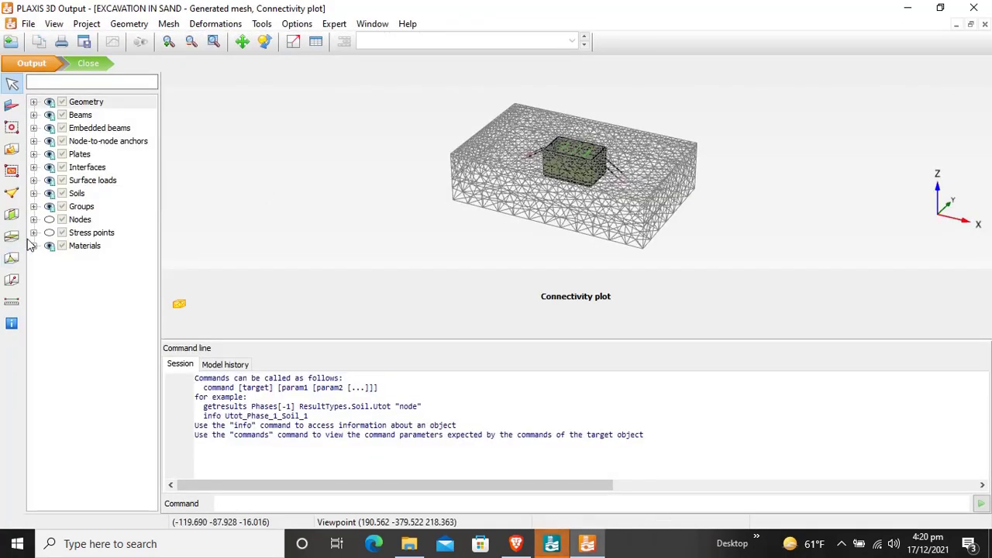
click(49, 206)
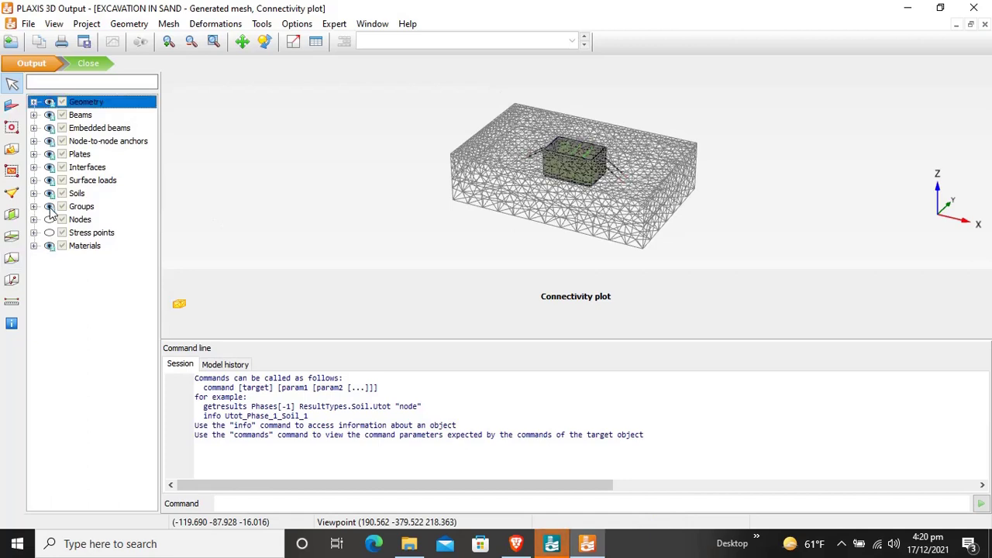
click(49, 194)
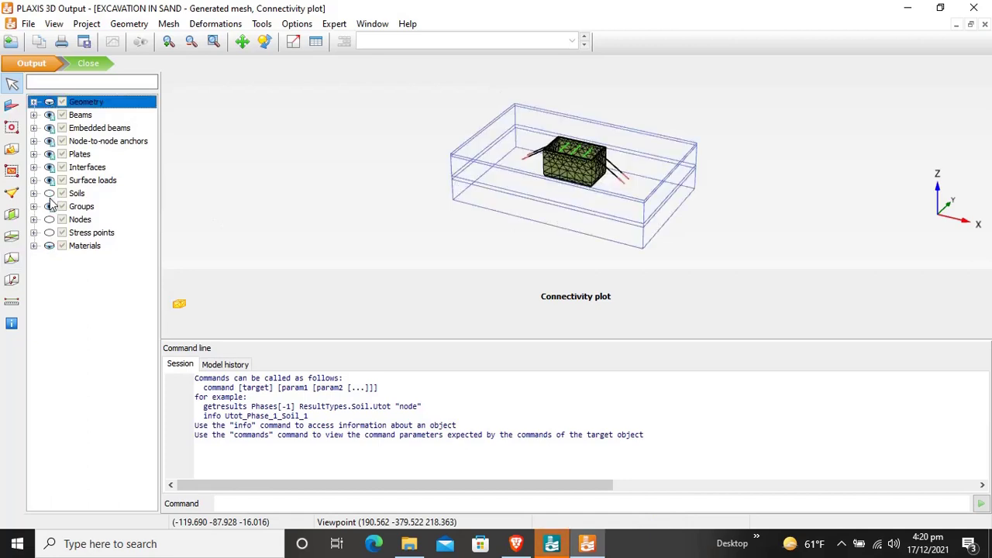
scroll(609, 172, up, 3)
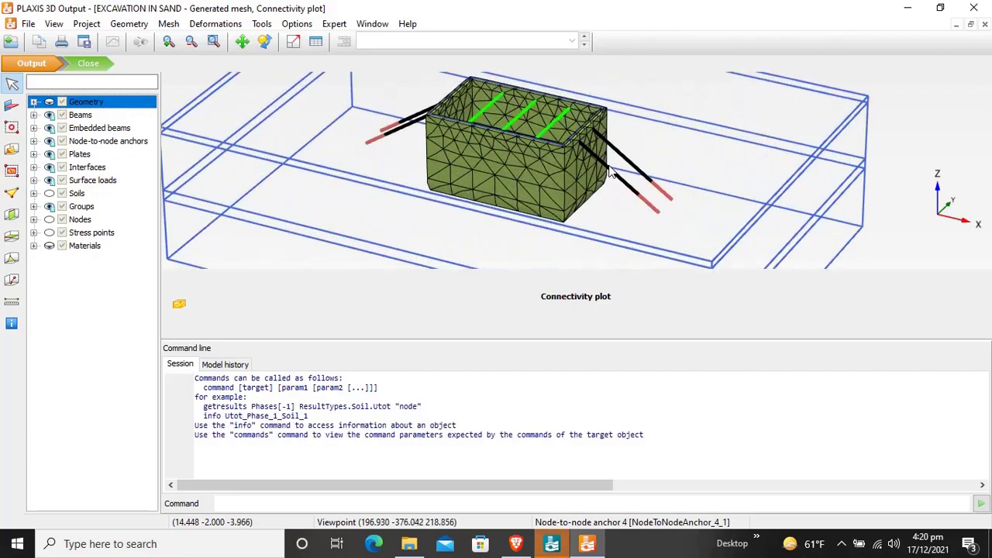
scroll(609, 172, up, 2)
ctrl+right_drag(727, 153, 693, 189)
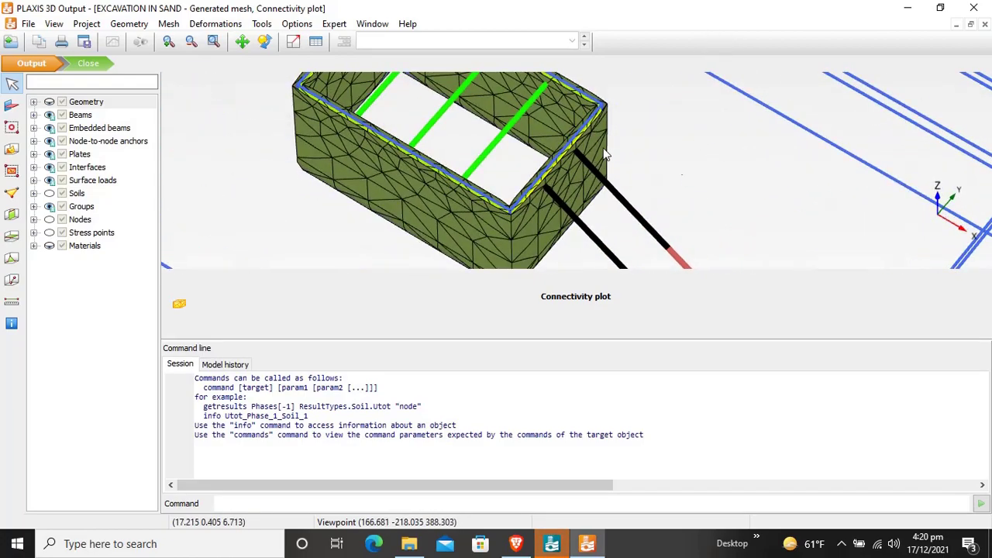
click(85, 63)
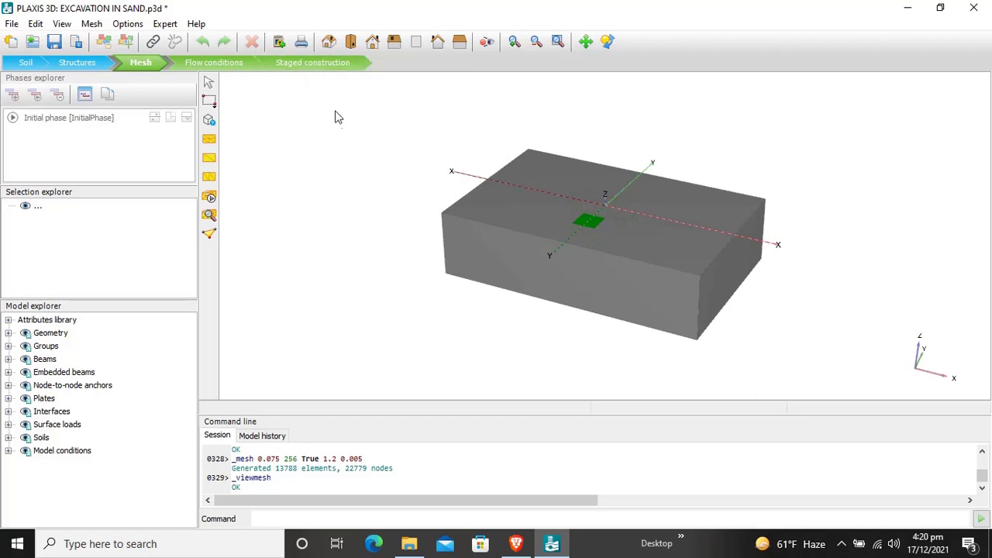
click(842, 543)
click(884, 514)
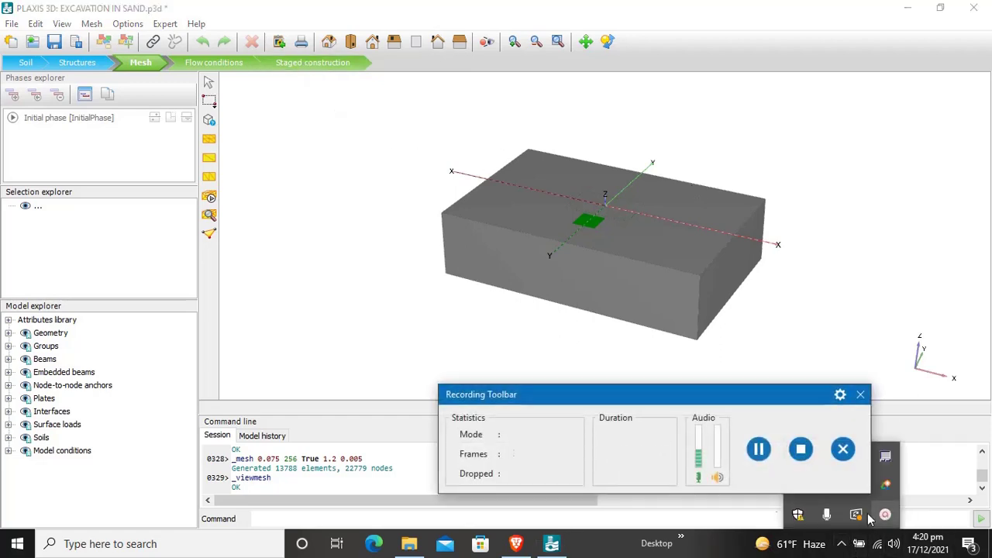